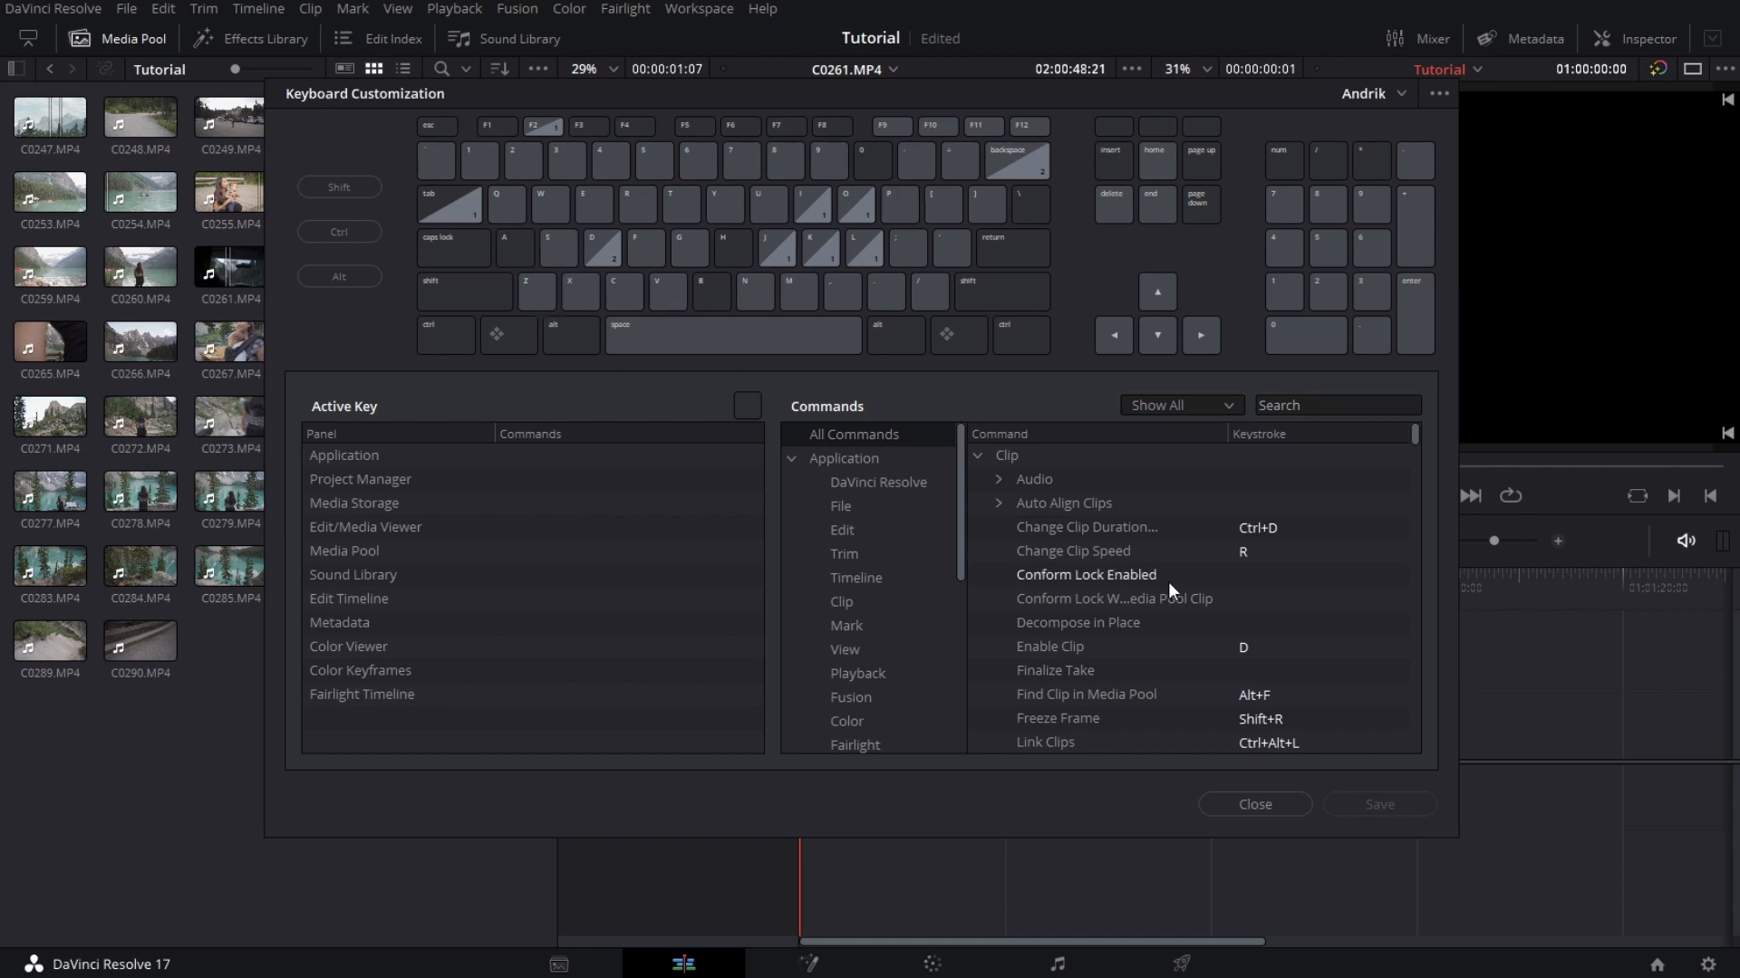
- Close the keyboard customization window and place the marked section of C0261.MP4 at the start of the timeline
click(1231, 798)
click(258, 9)
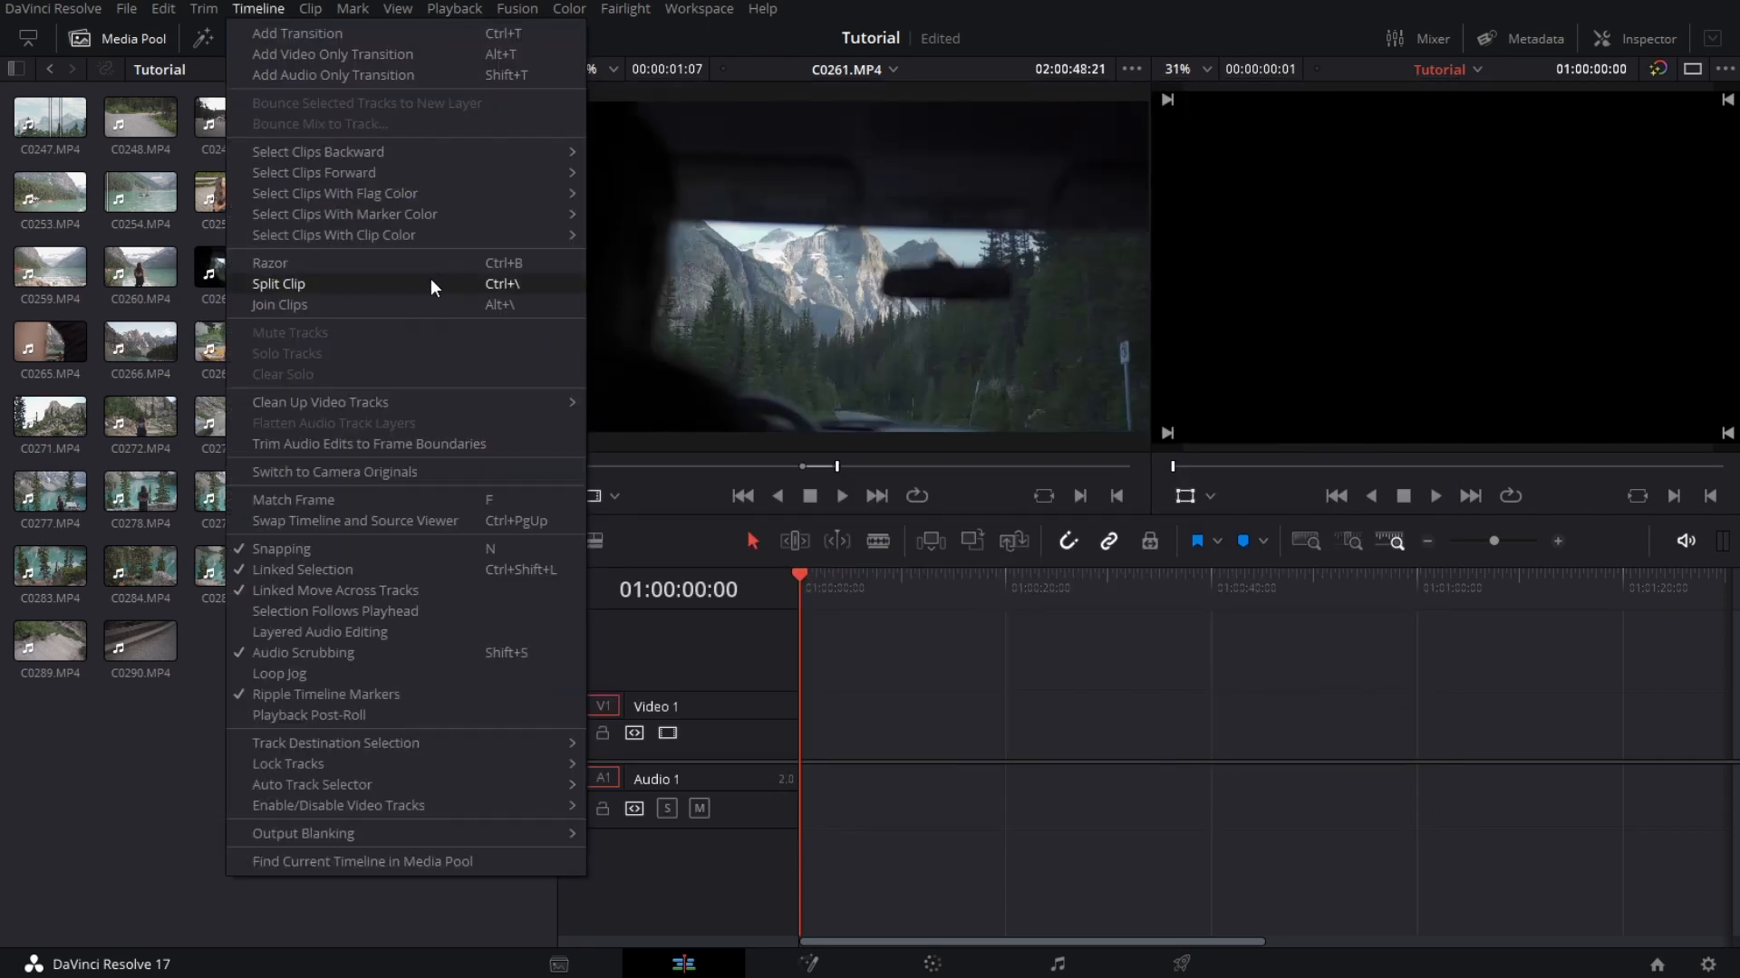
click(139, 775)
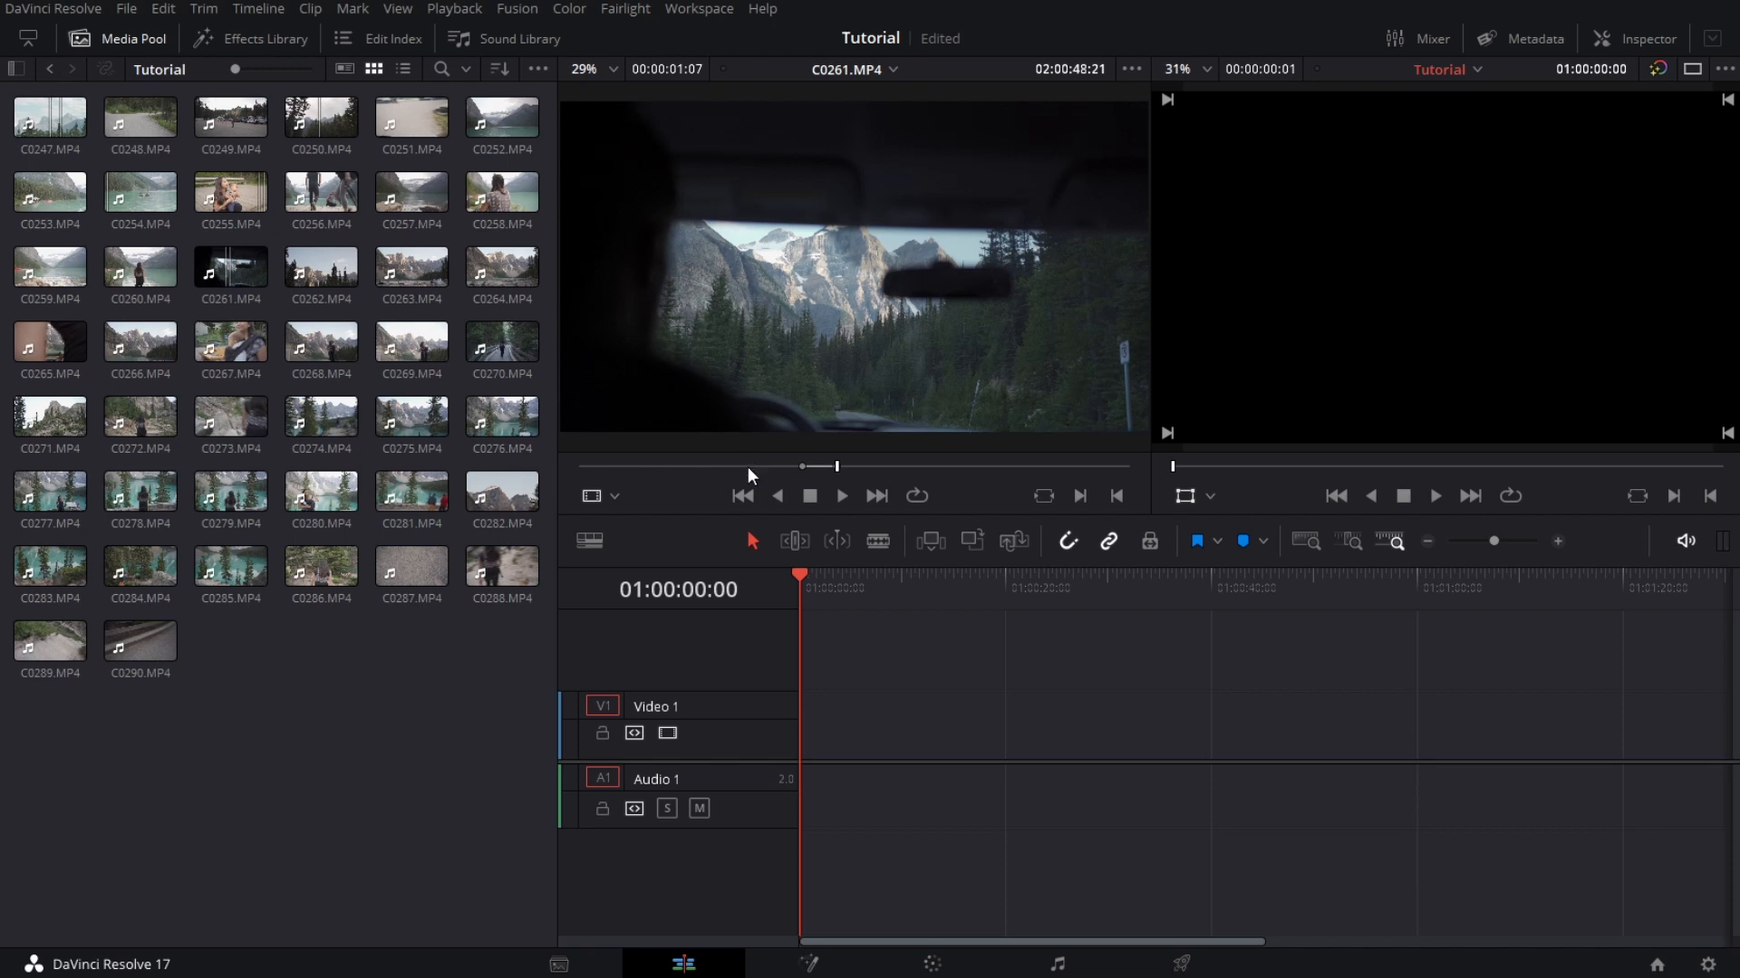
click(785, 287)
drag(786, 286, 807, 752)
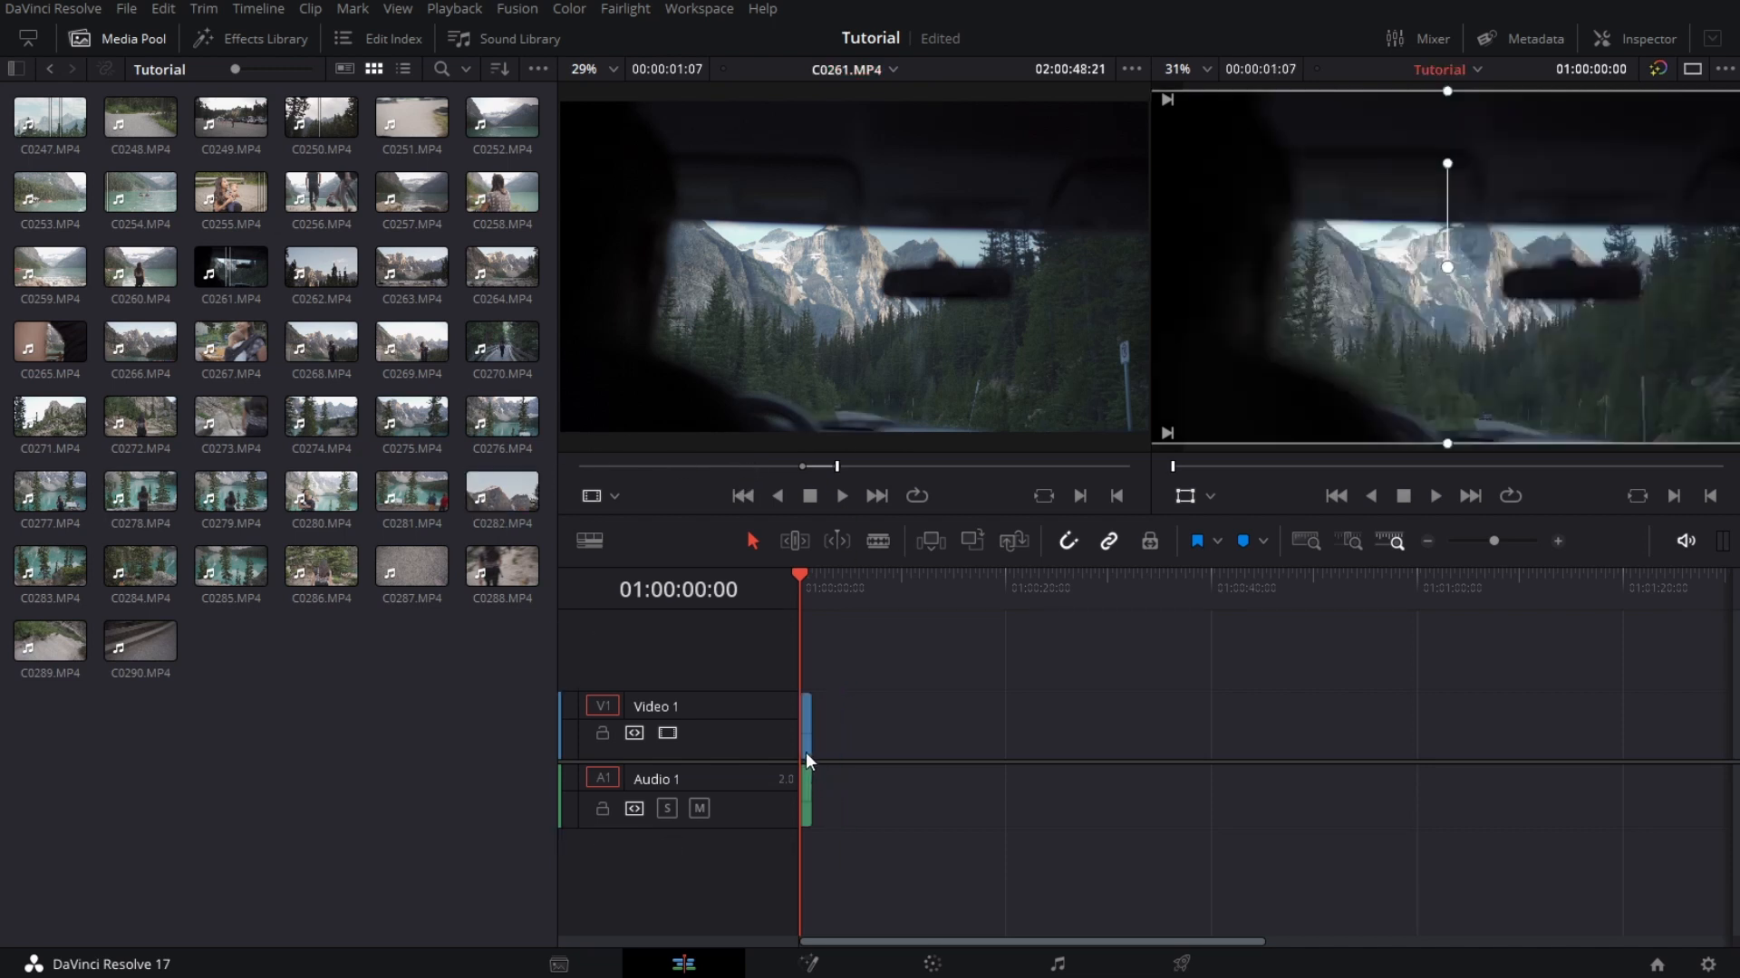
- Mark in and out points on C0275.MP4 for about one second and append the section to the end of the timeline
click(412, 418)
click(706, 467)
key(i)
click(738, 467)
key(o)
key(shift+F12)
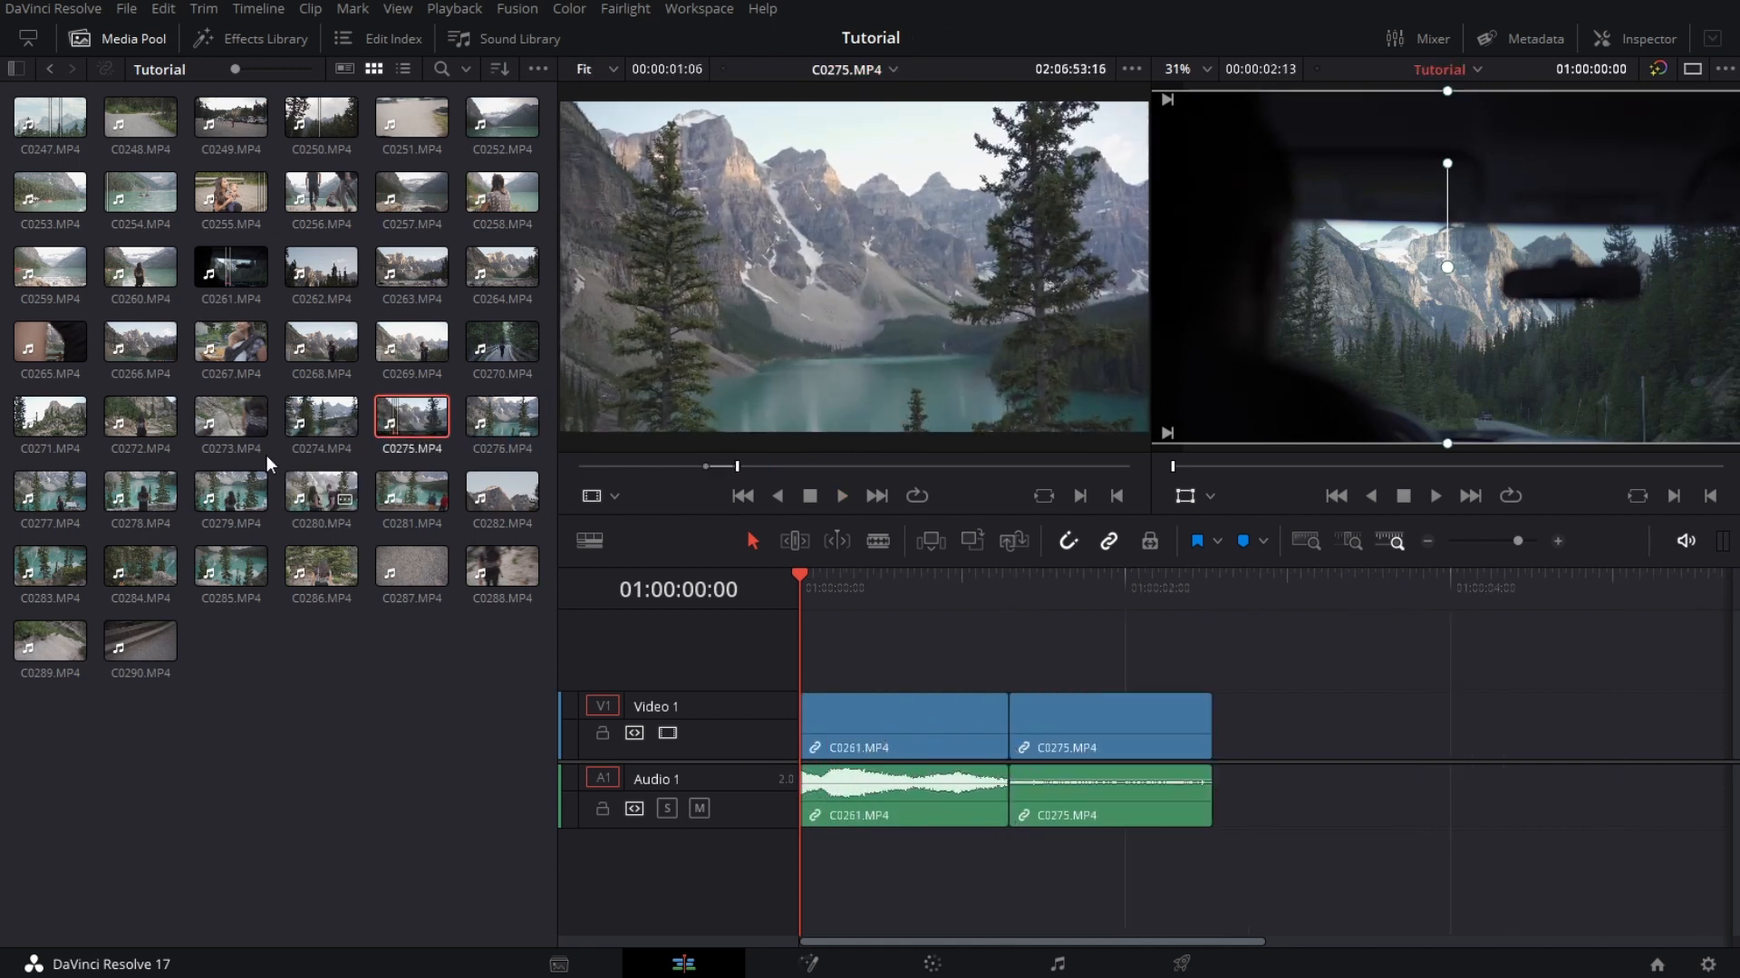
- Load C0279.MP4 in the source viewer and mark in and out points around a section about one second long
click(228, 499)
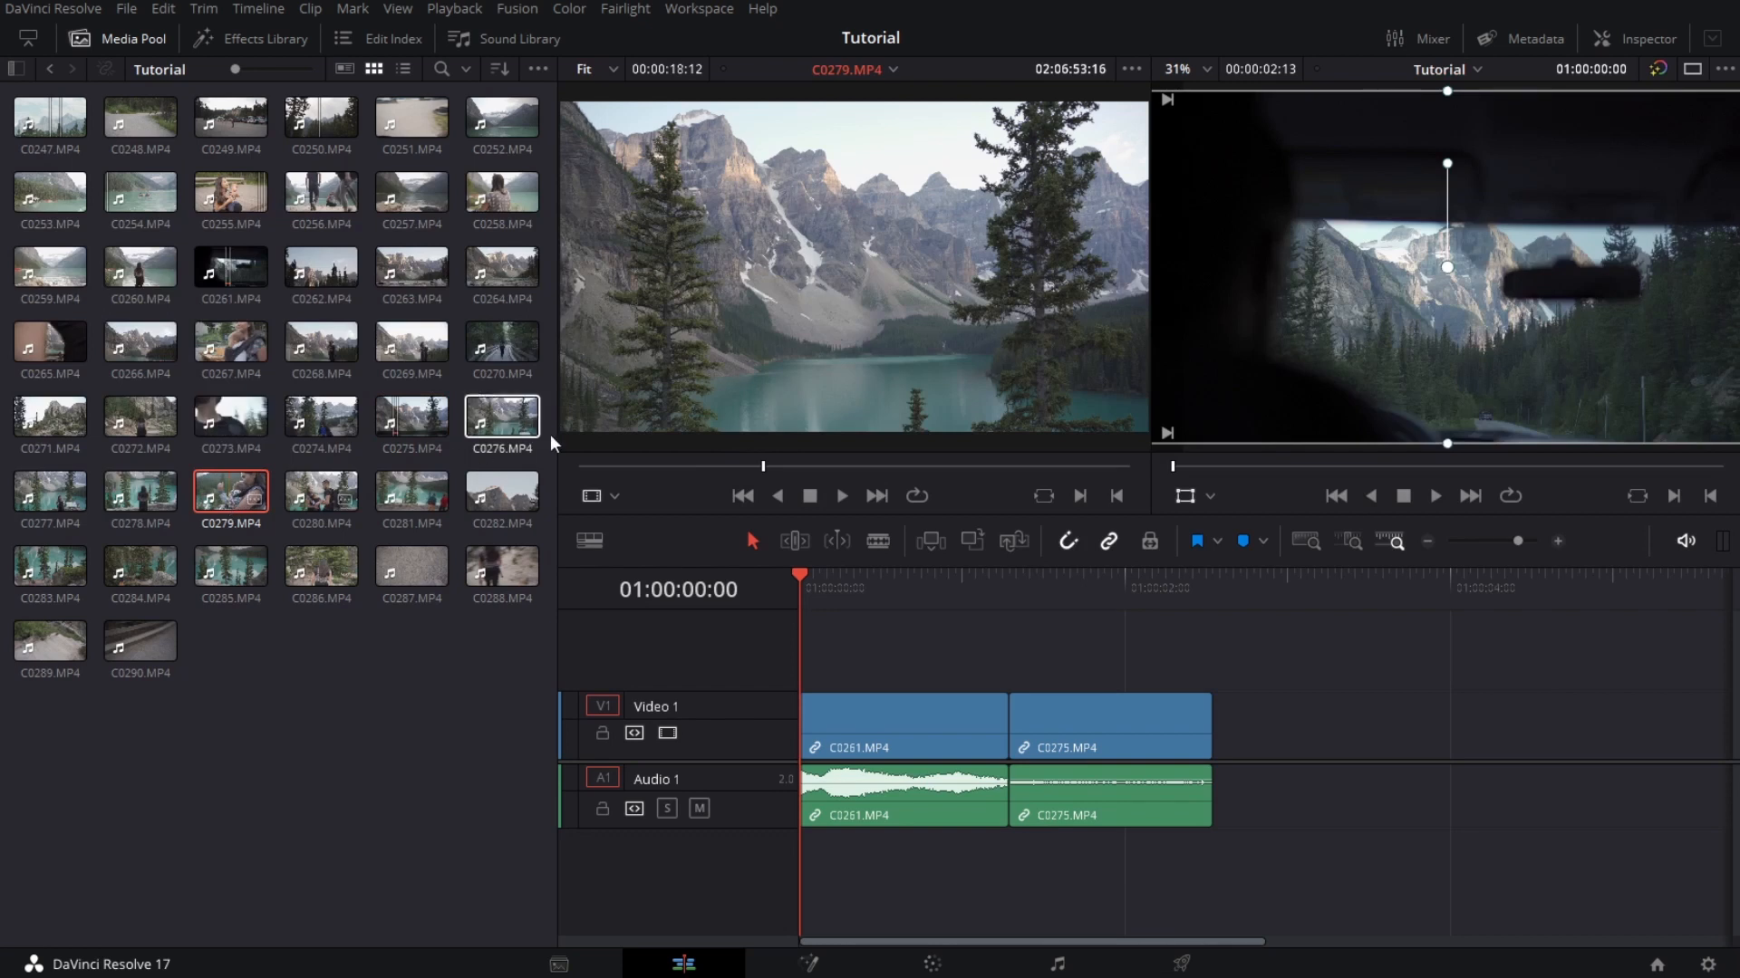
click(751, 464)
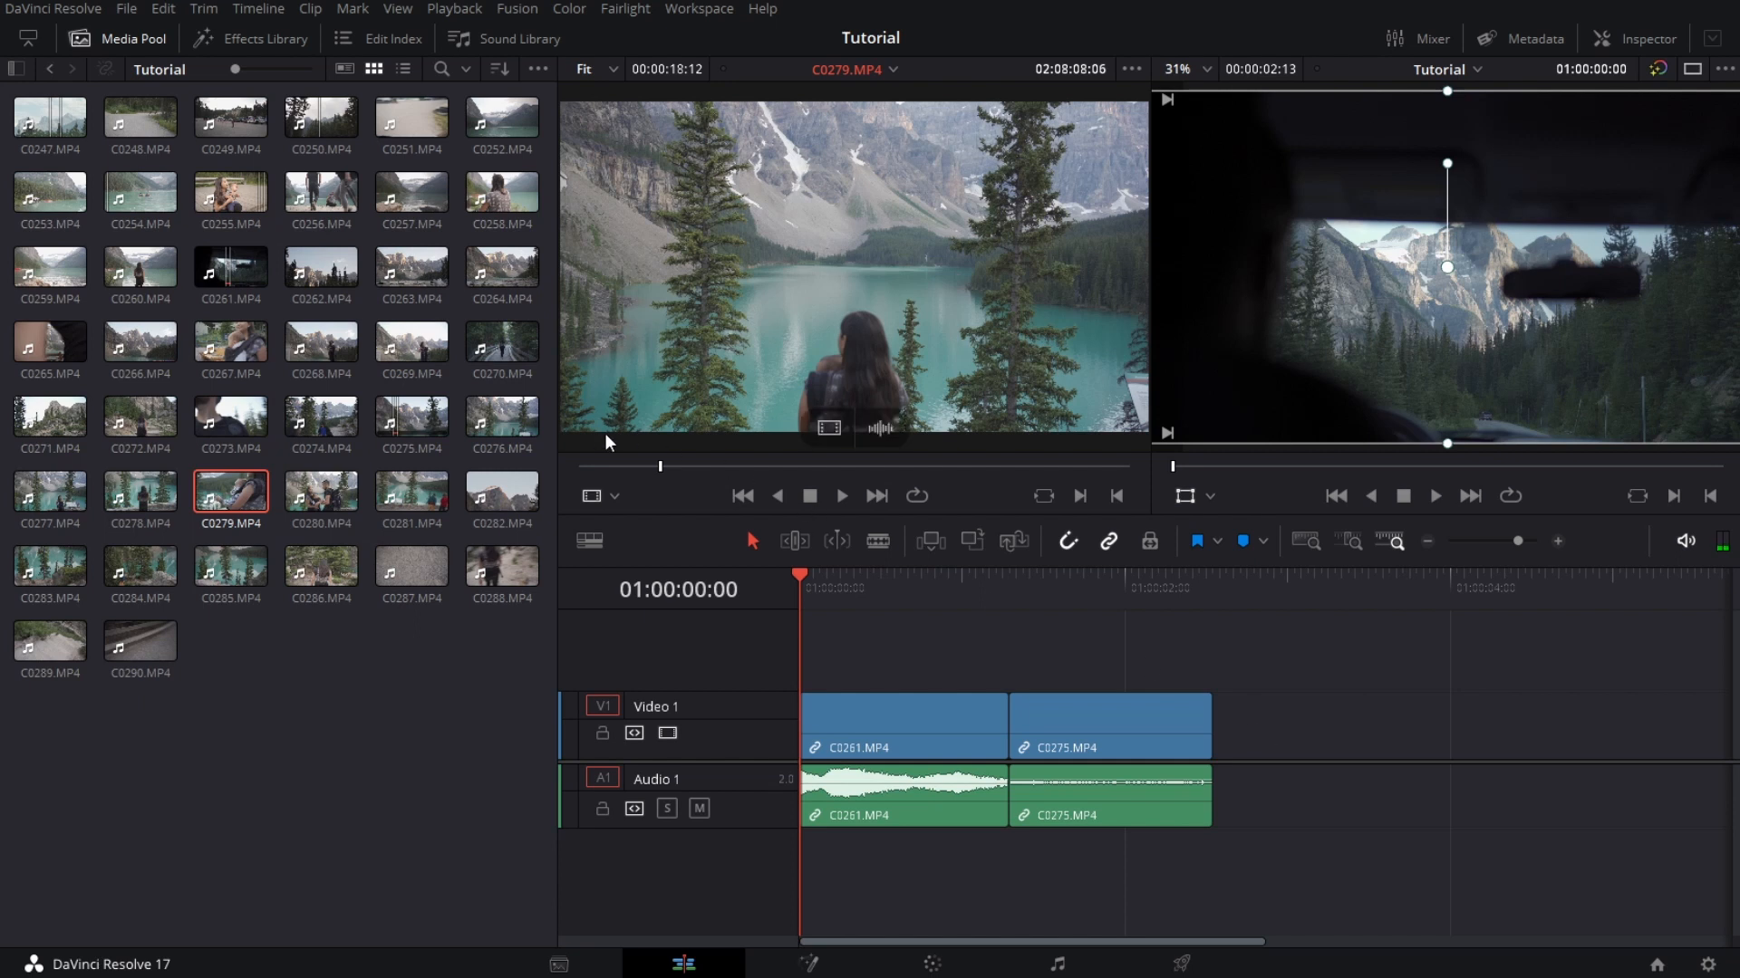
key(i)
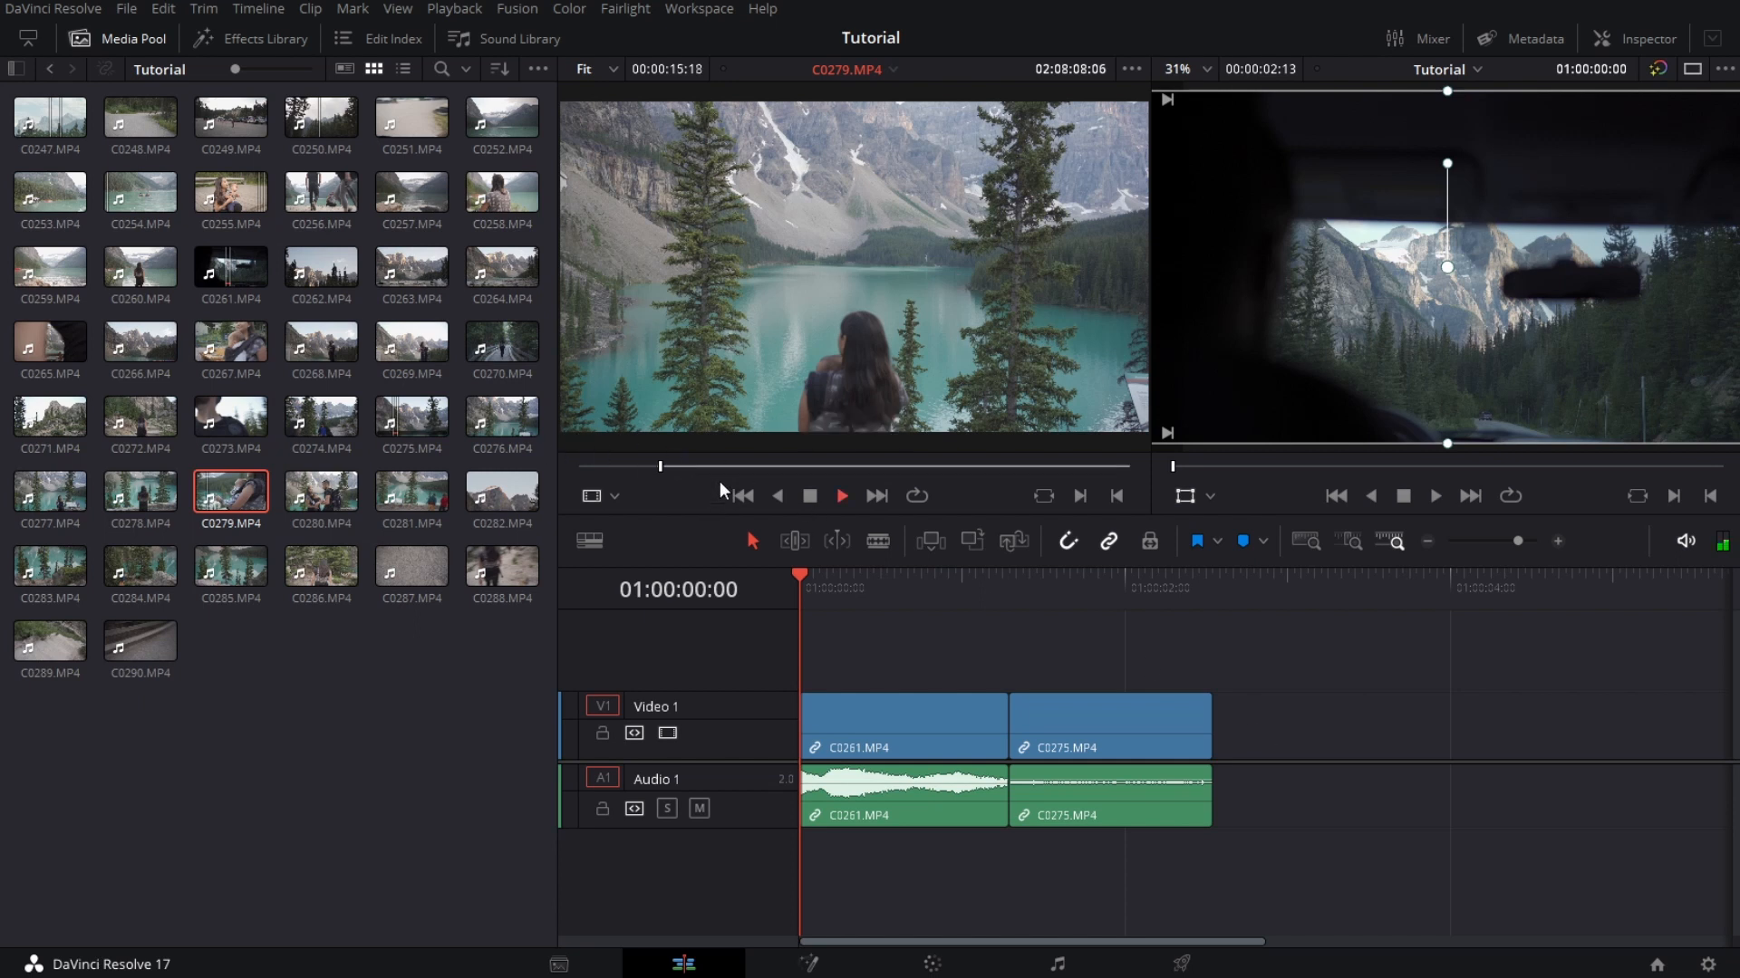
key(space)
key(o)
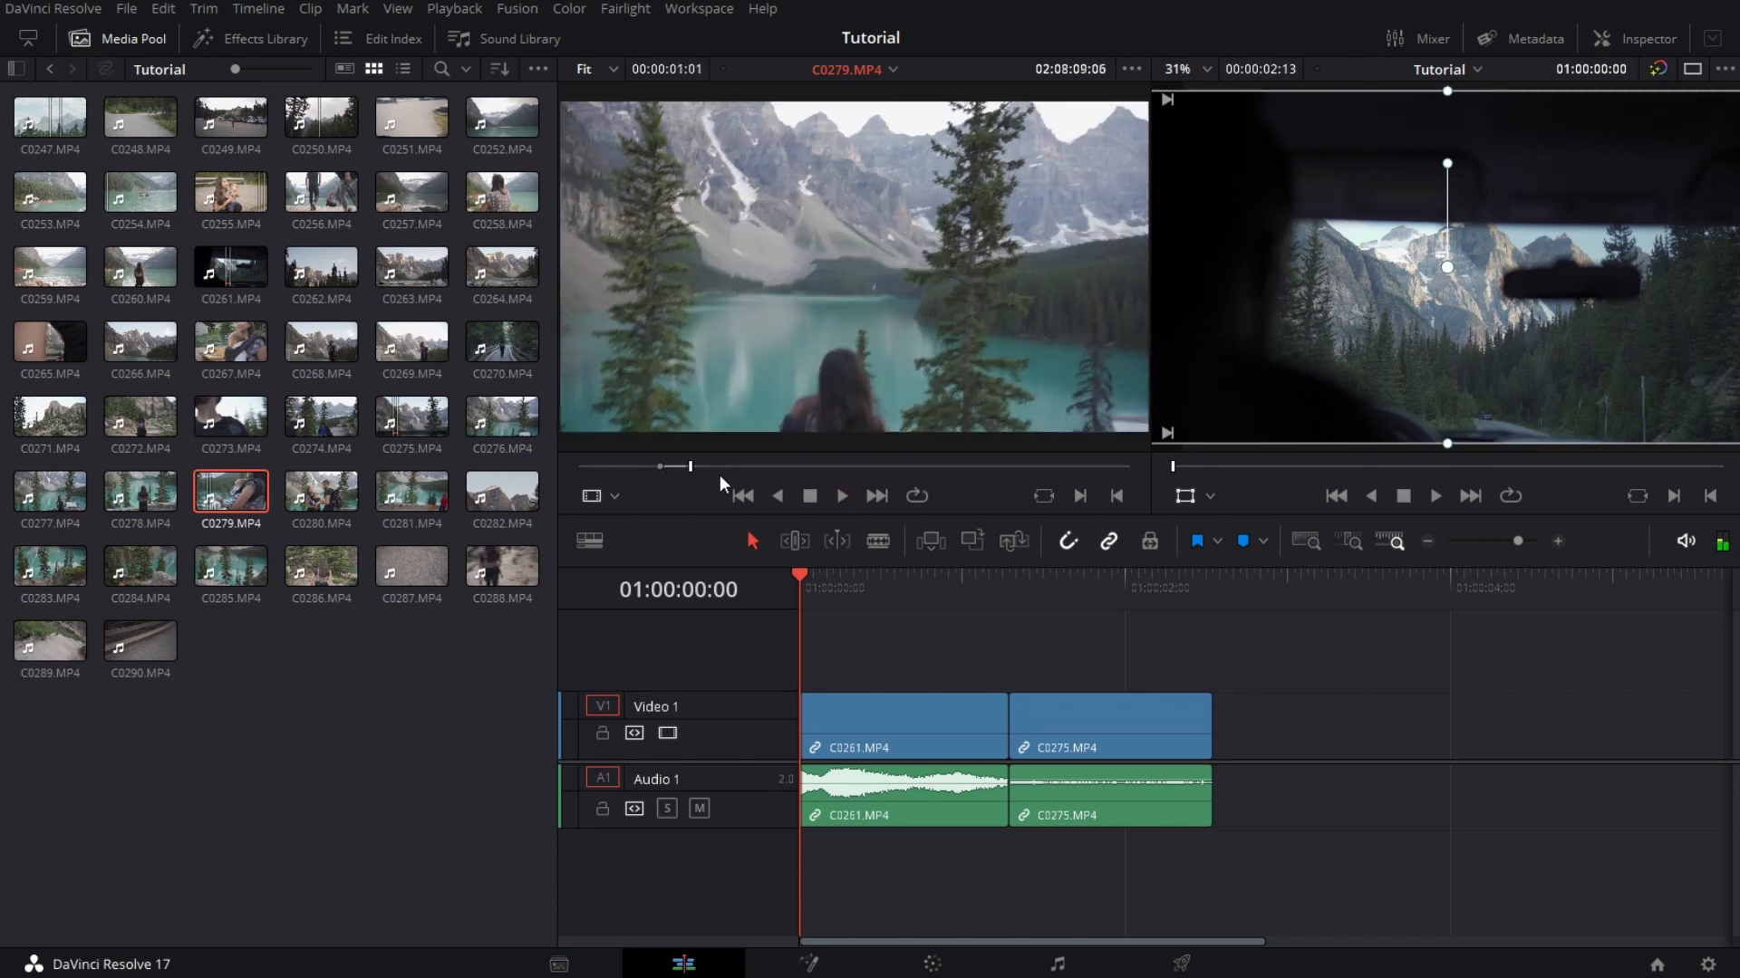
drag(819, 319, 848, 292)
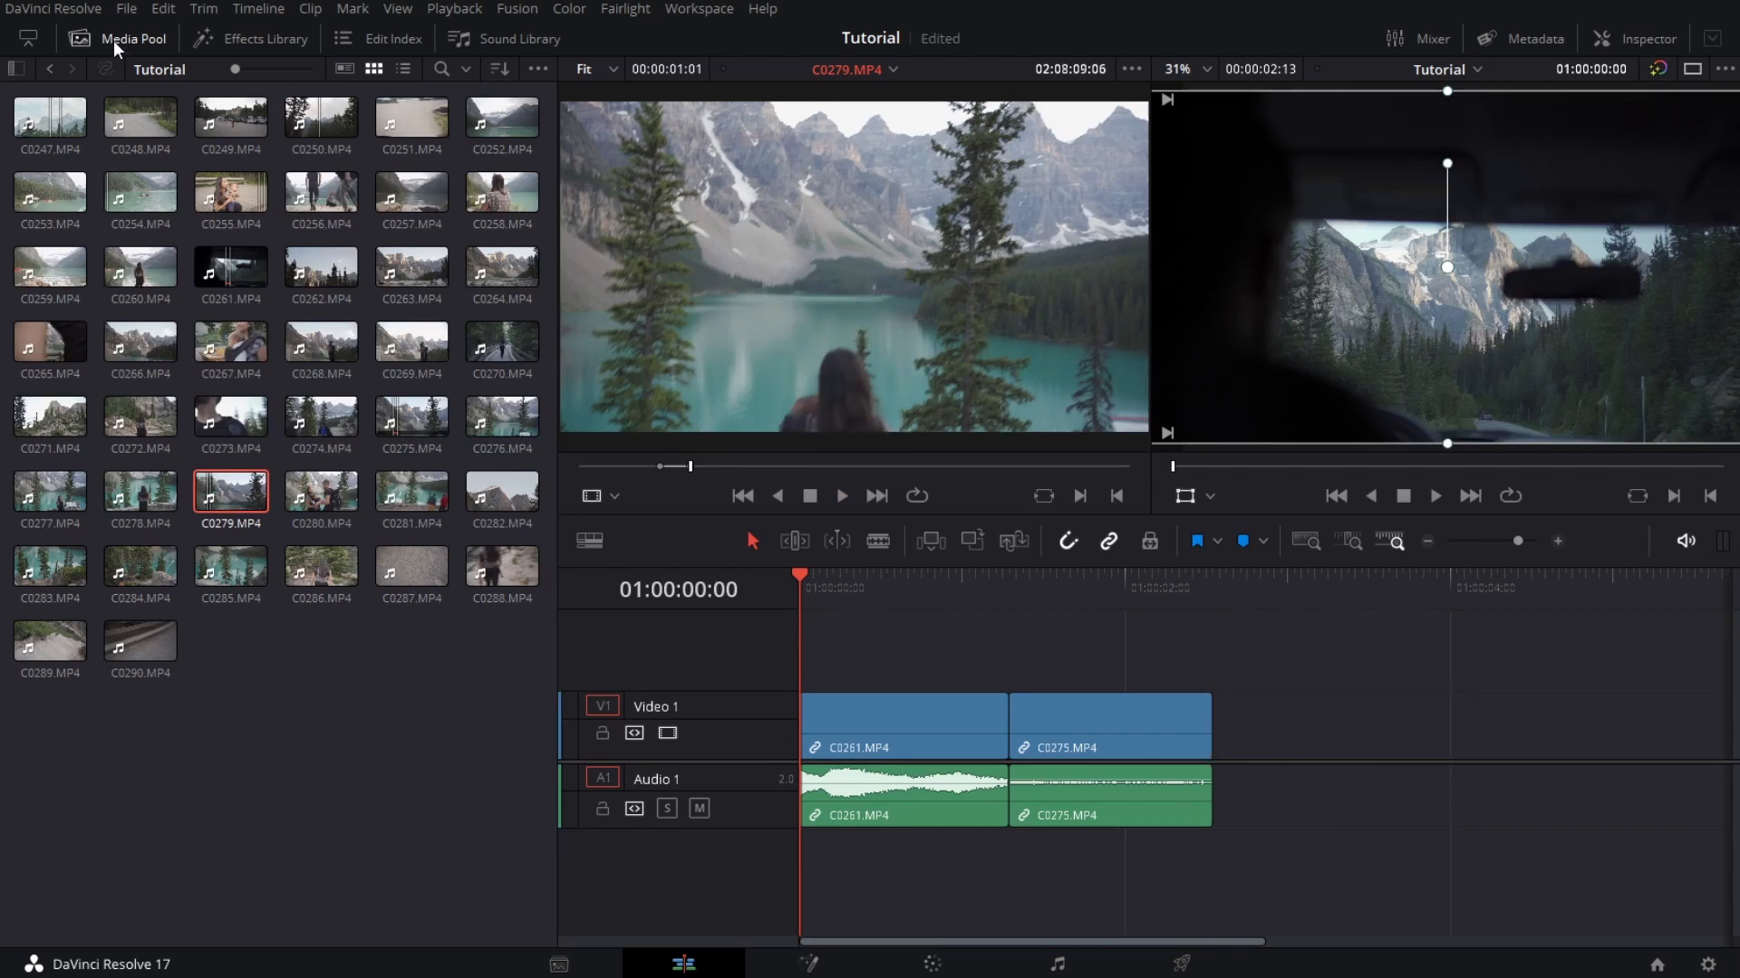
- Look up the shortcut of the append command in the keyboard customization by searching "append to", and close the window
click(38, 8)
click(45, 63)
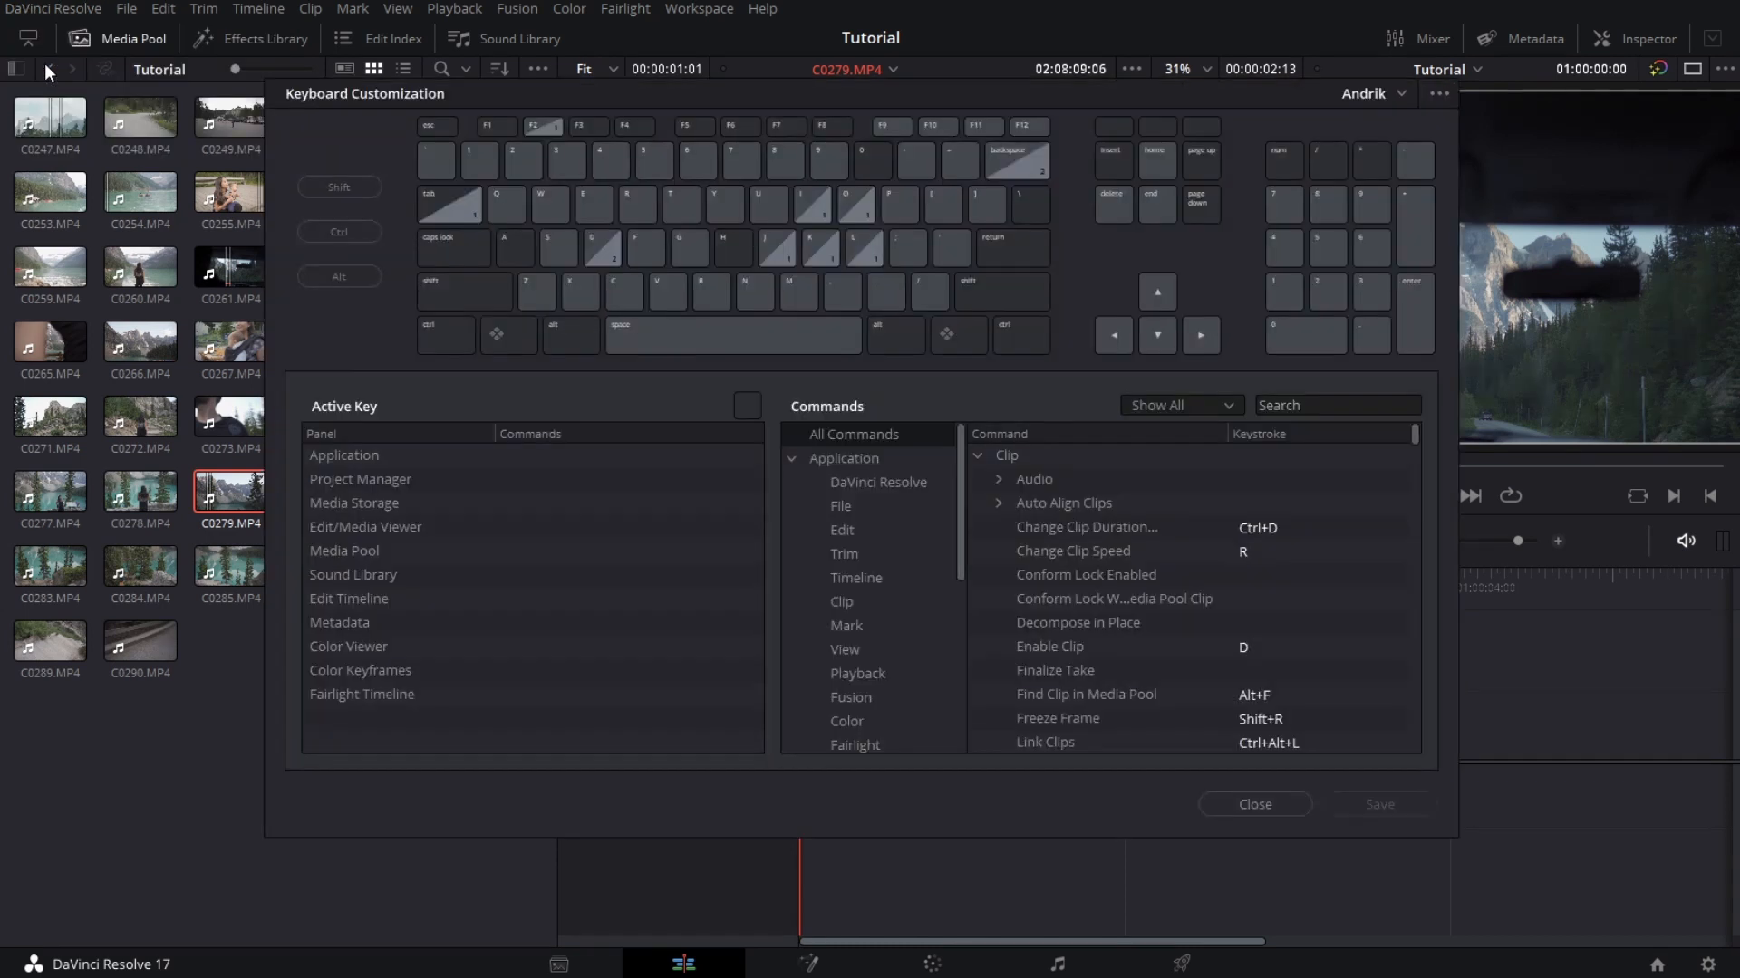
click(1336, 411)
text(append to)
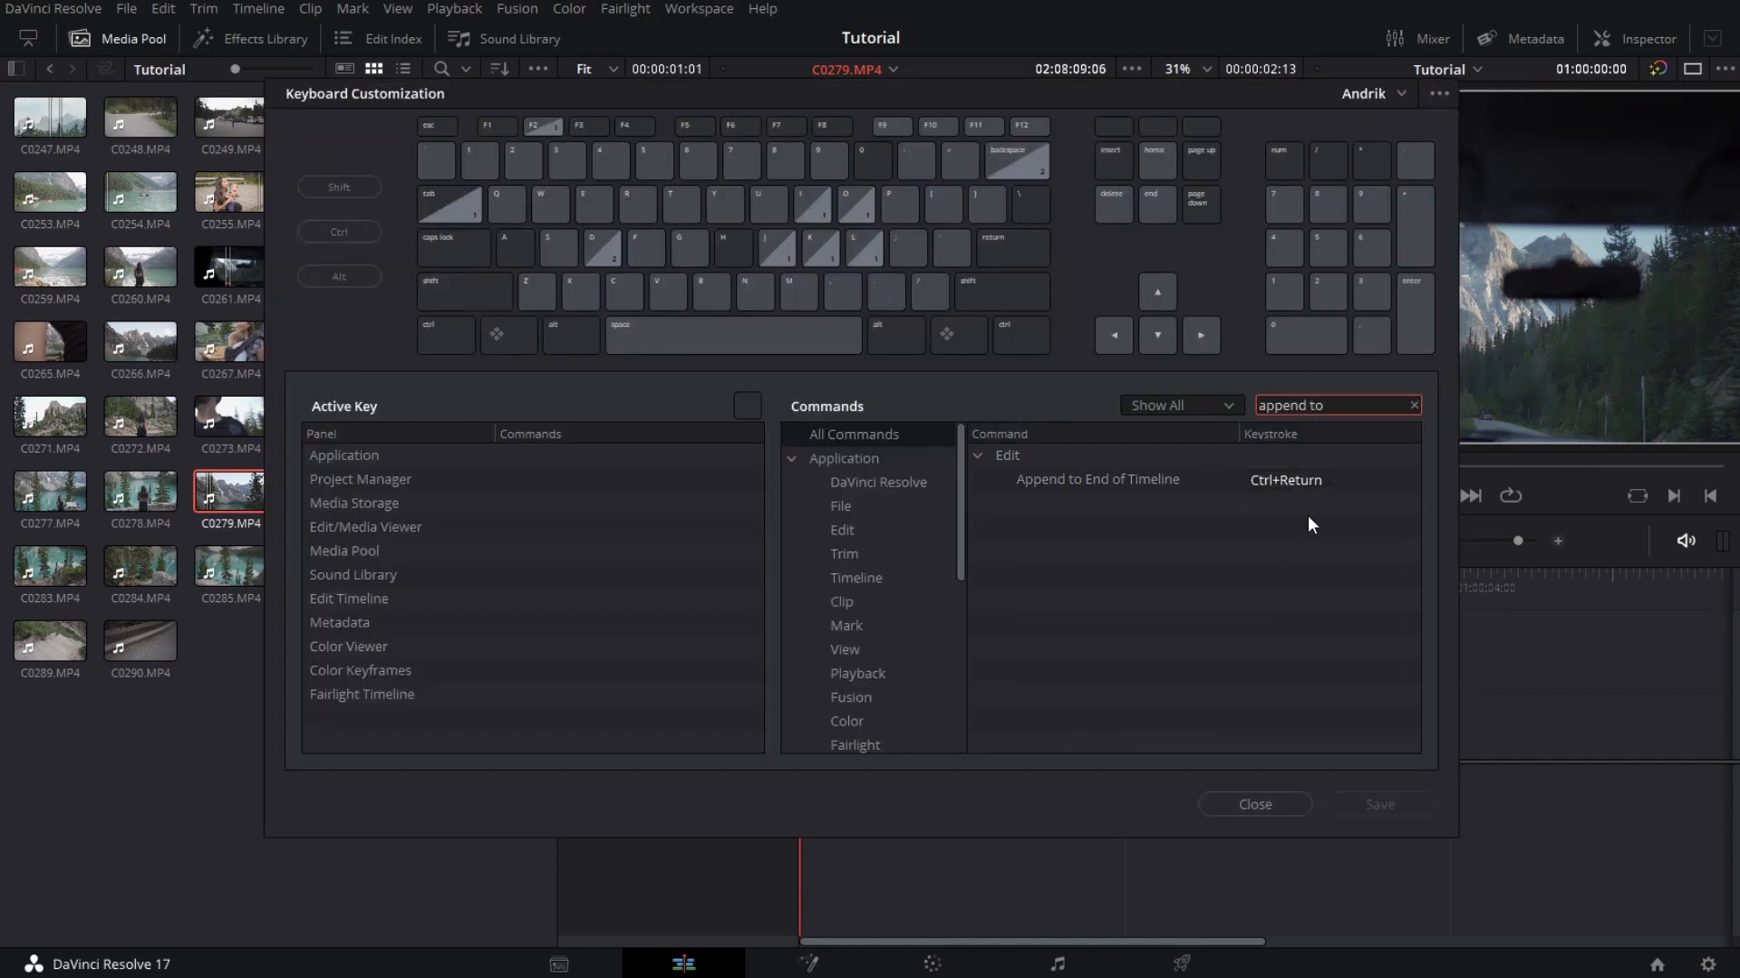
mouse_move(1279, 484)
click(1254, 796)
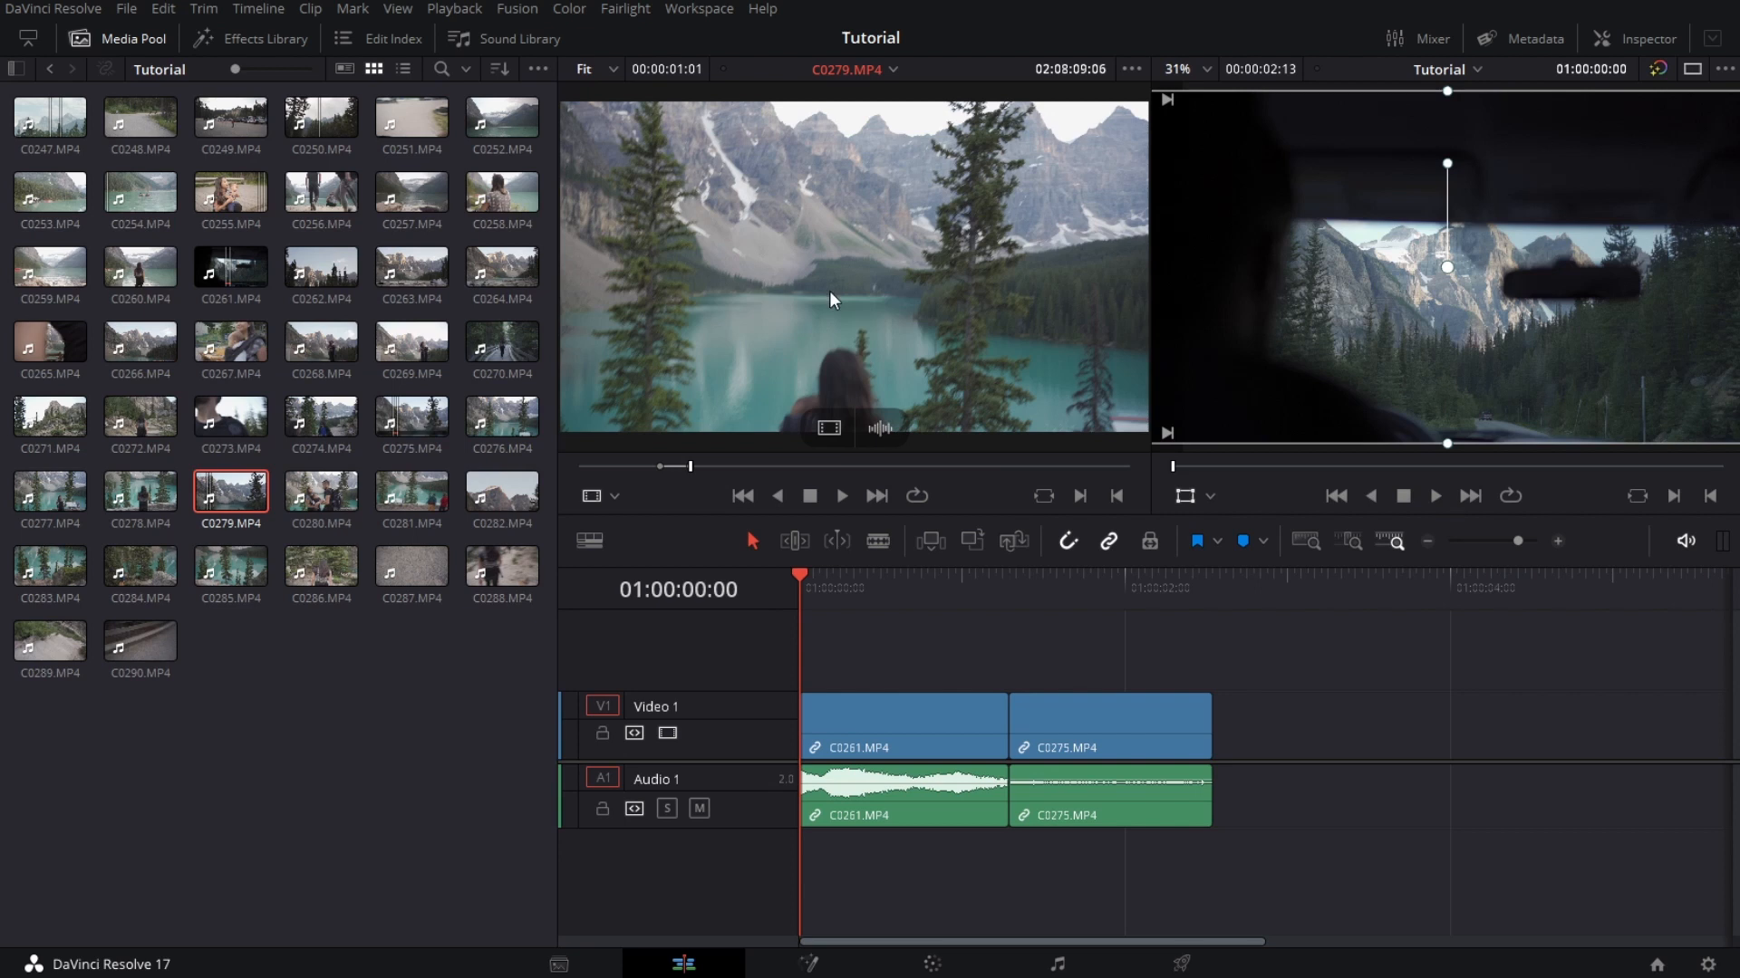
- Append the marked section of C0279.MP4 to the end of the timeline and move the playhead to its start
key(shift+F12)
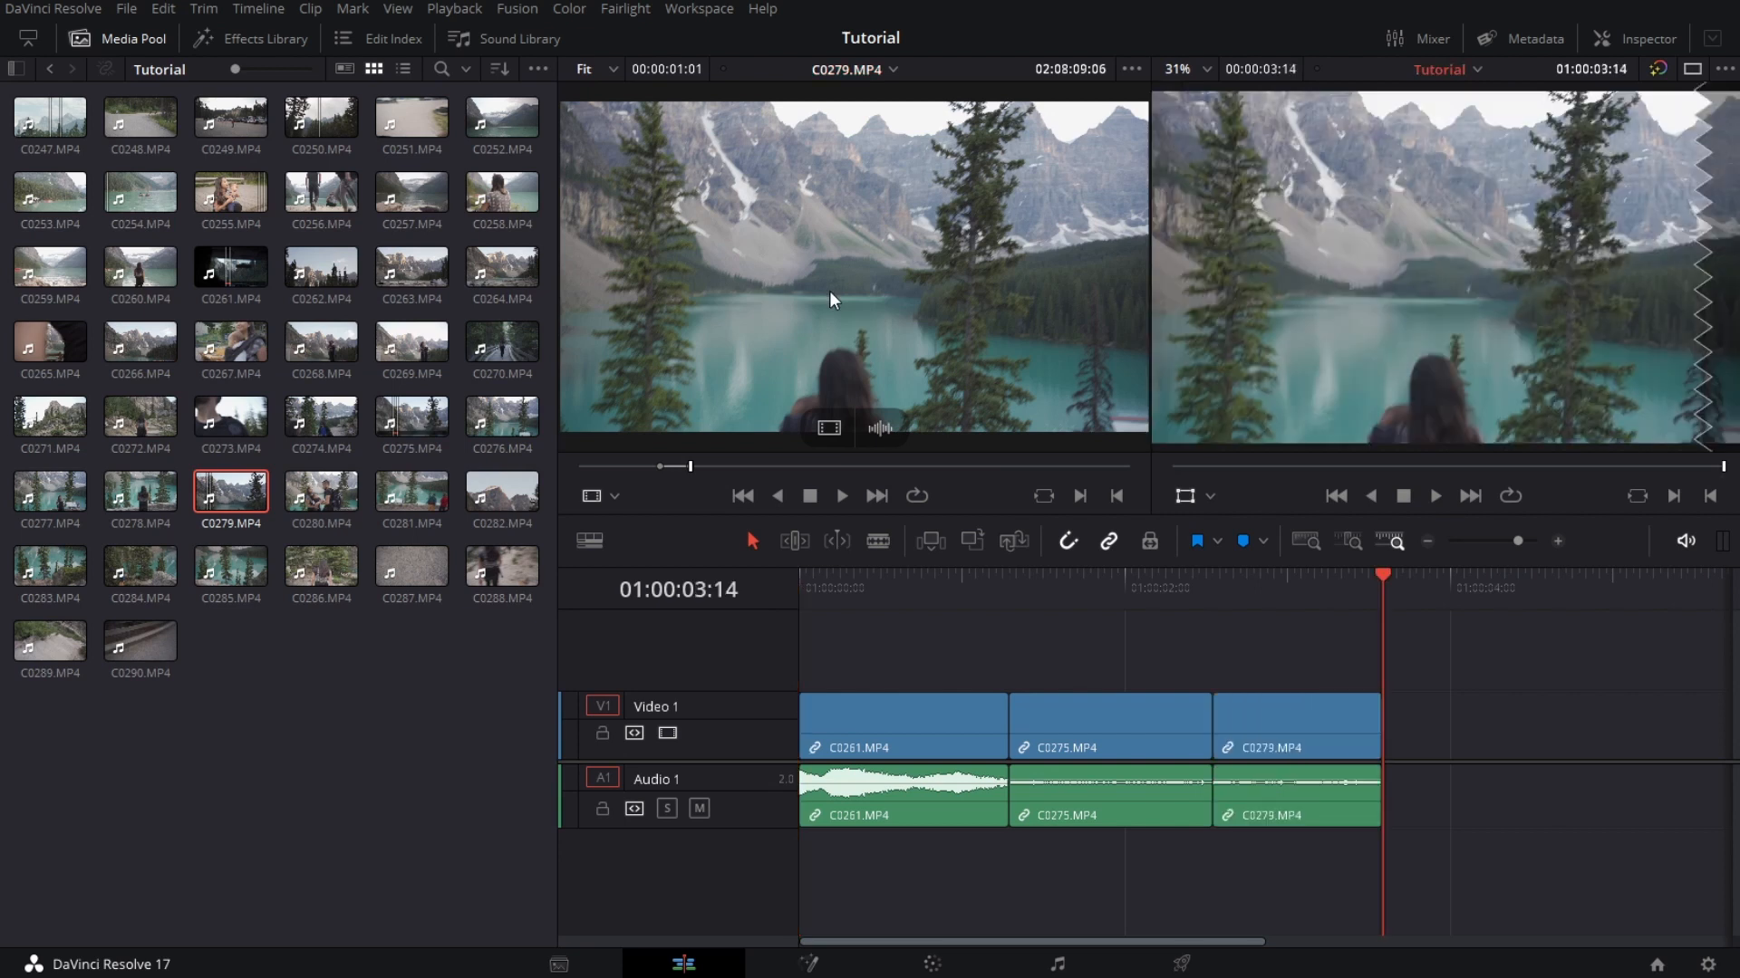
click(1212, 574)
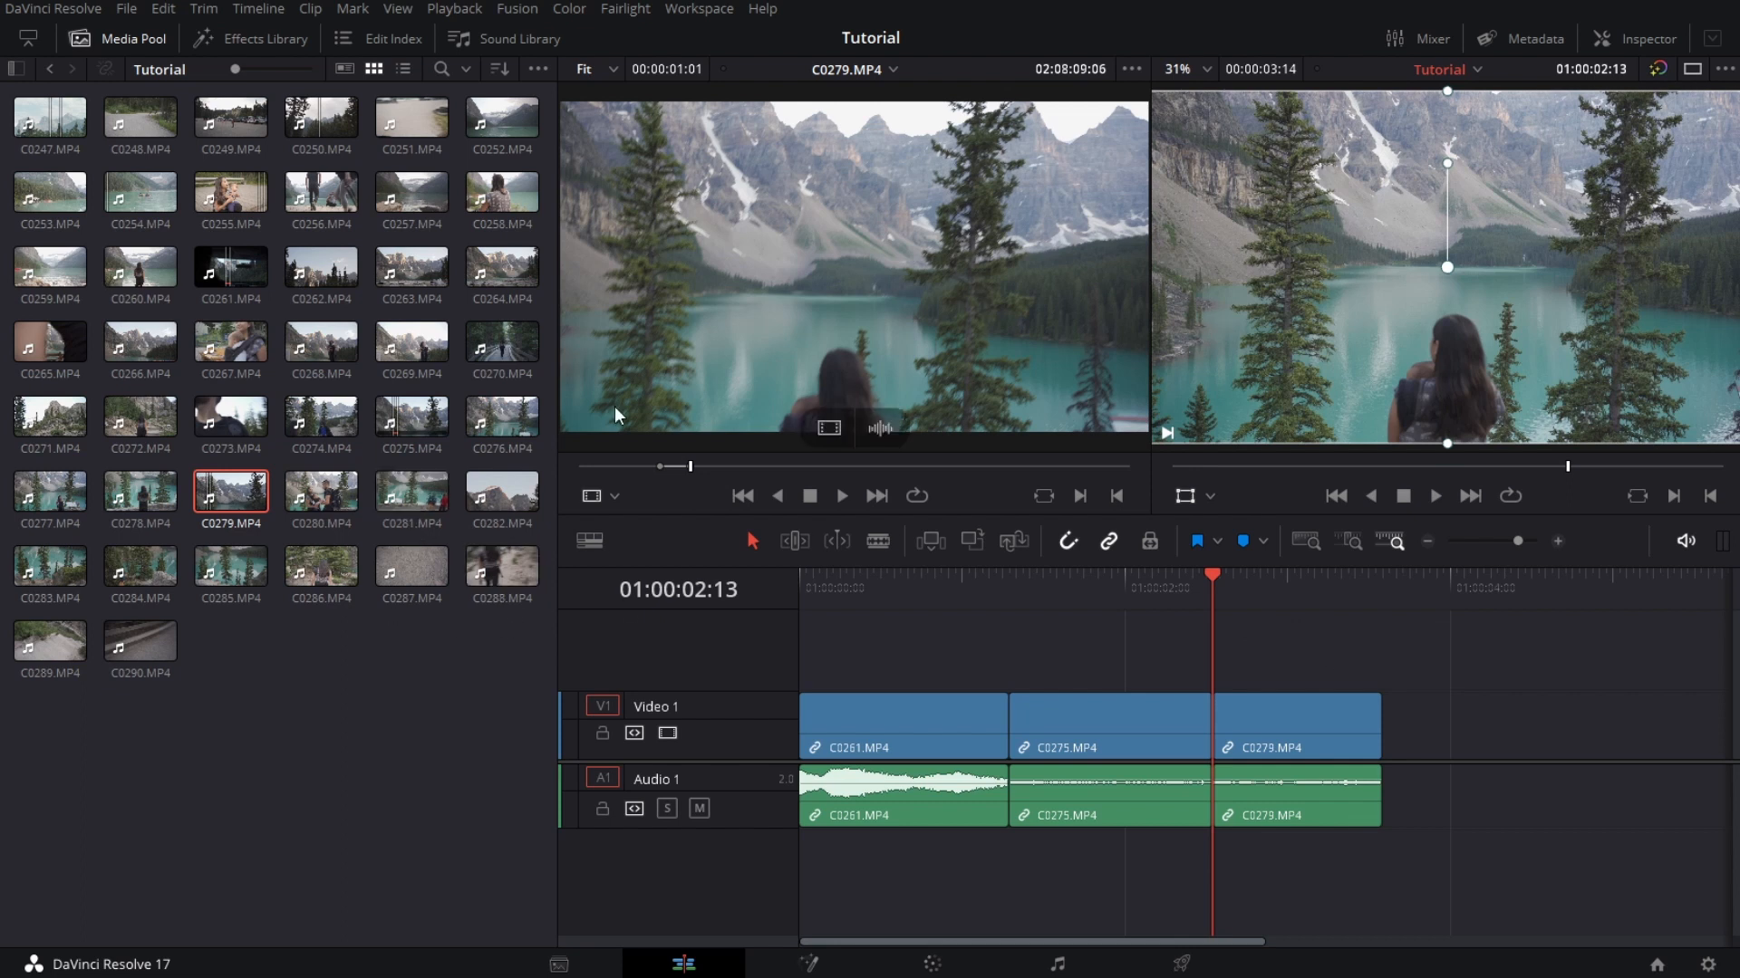
- Mark a one-second section of C0290.MP4 with in and out points and append it to the end of the timeline
click(140, 645)
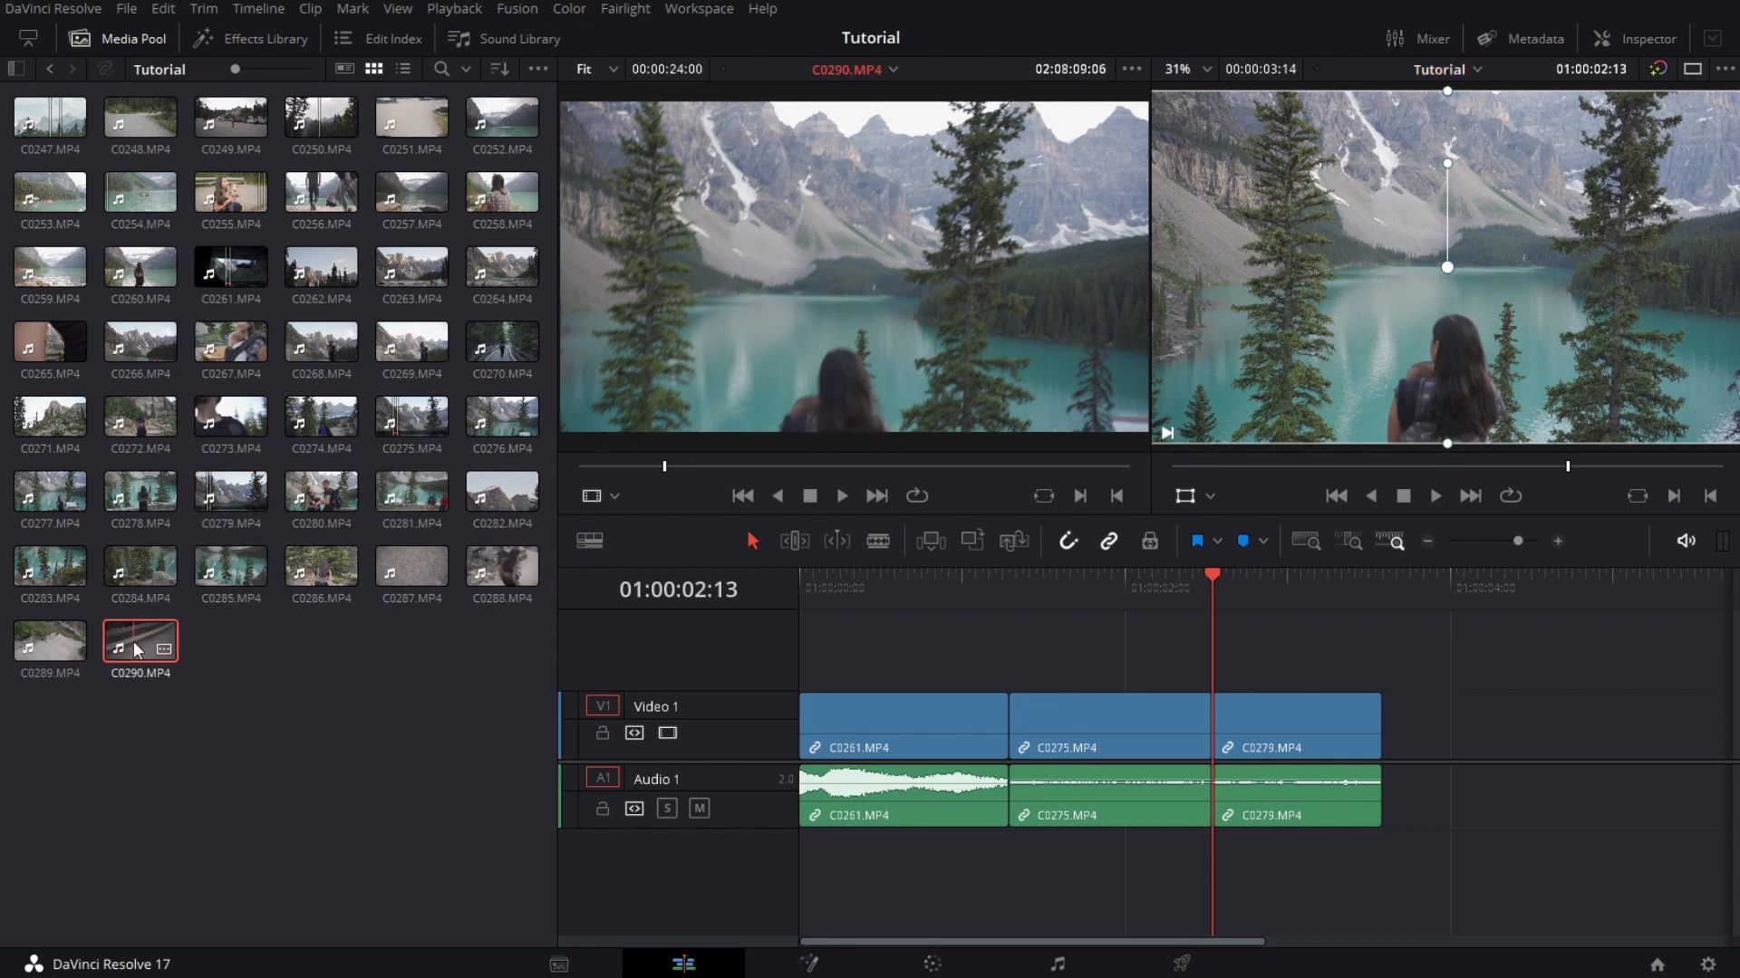
click(828, 466)
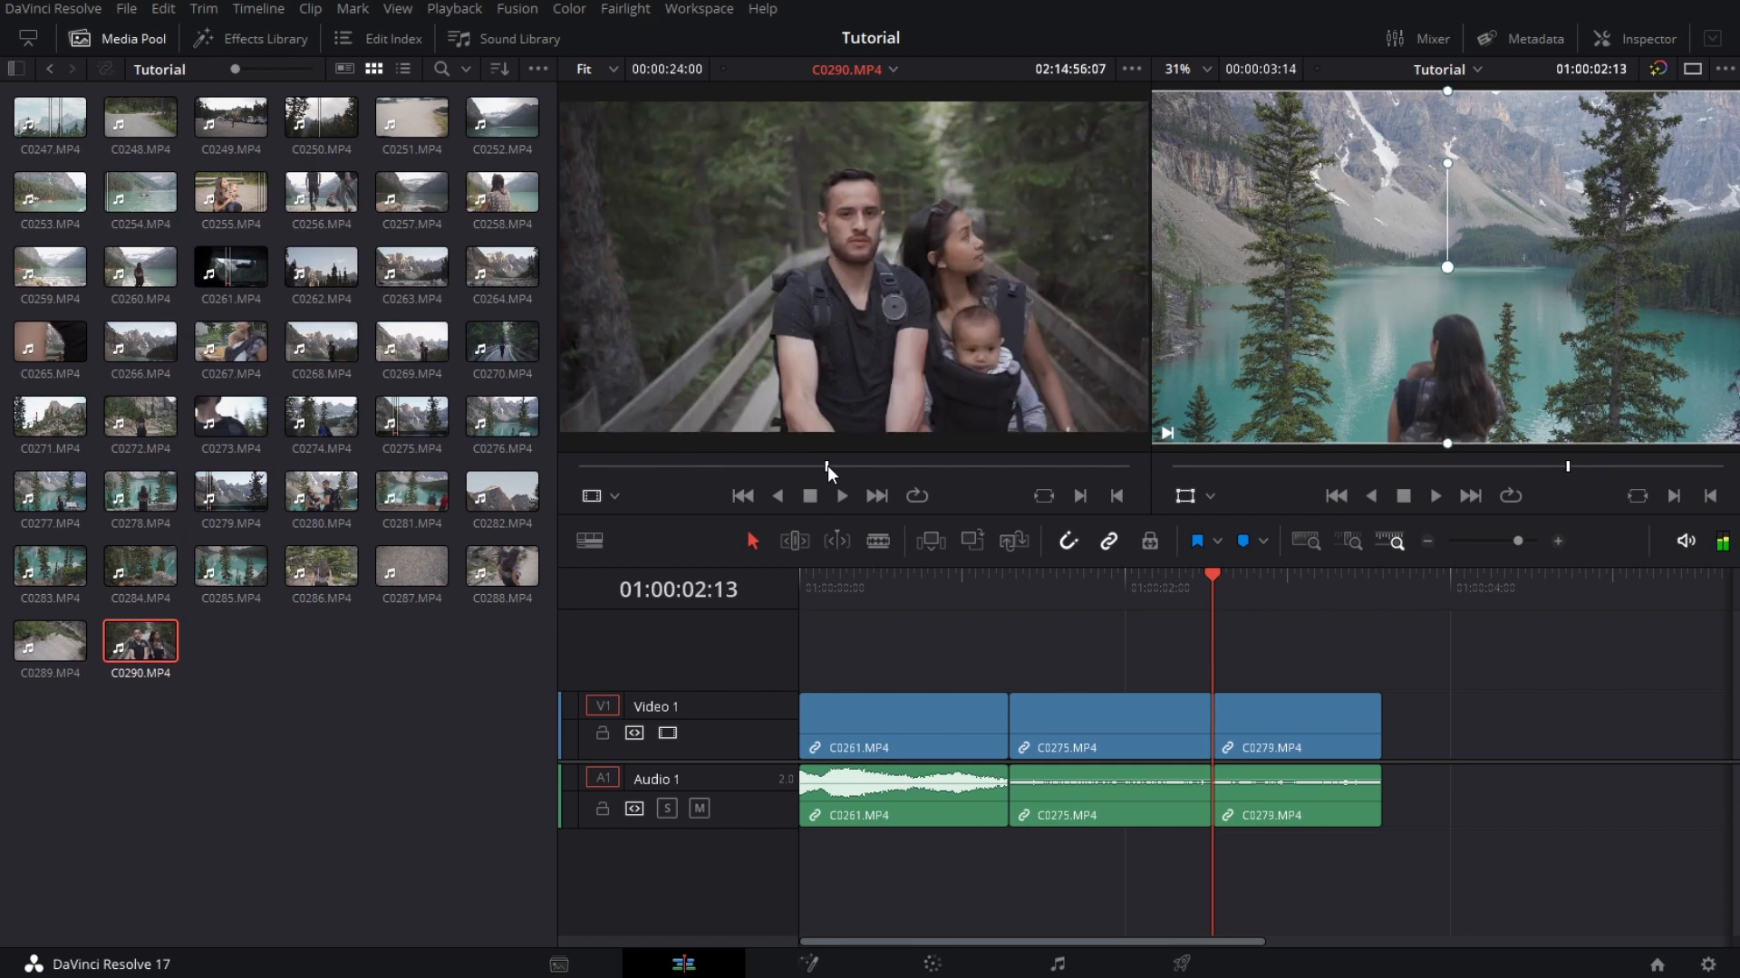
key(space)
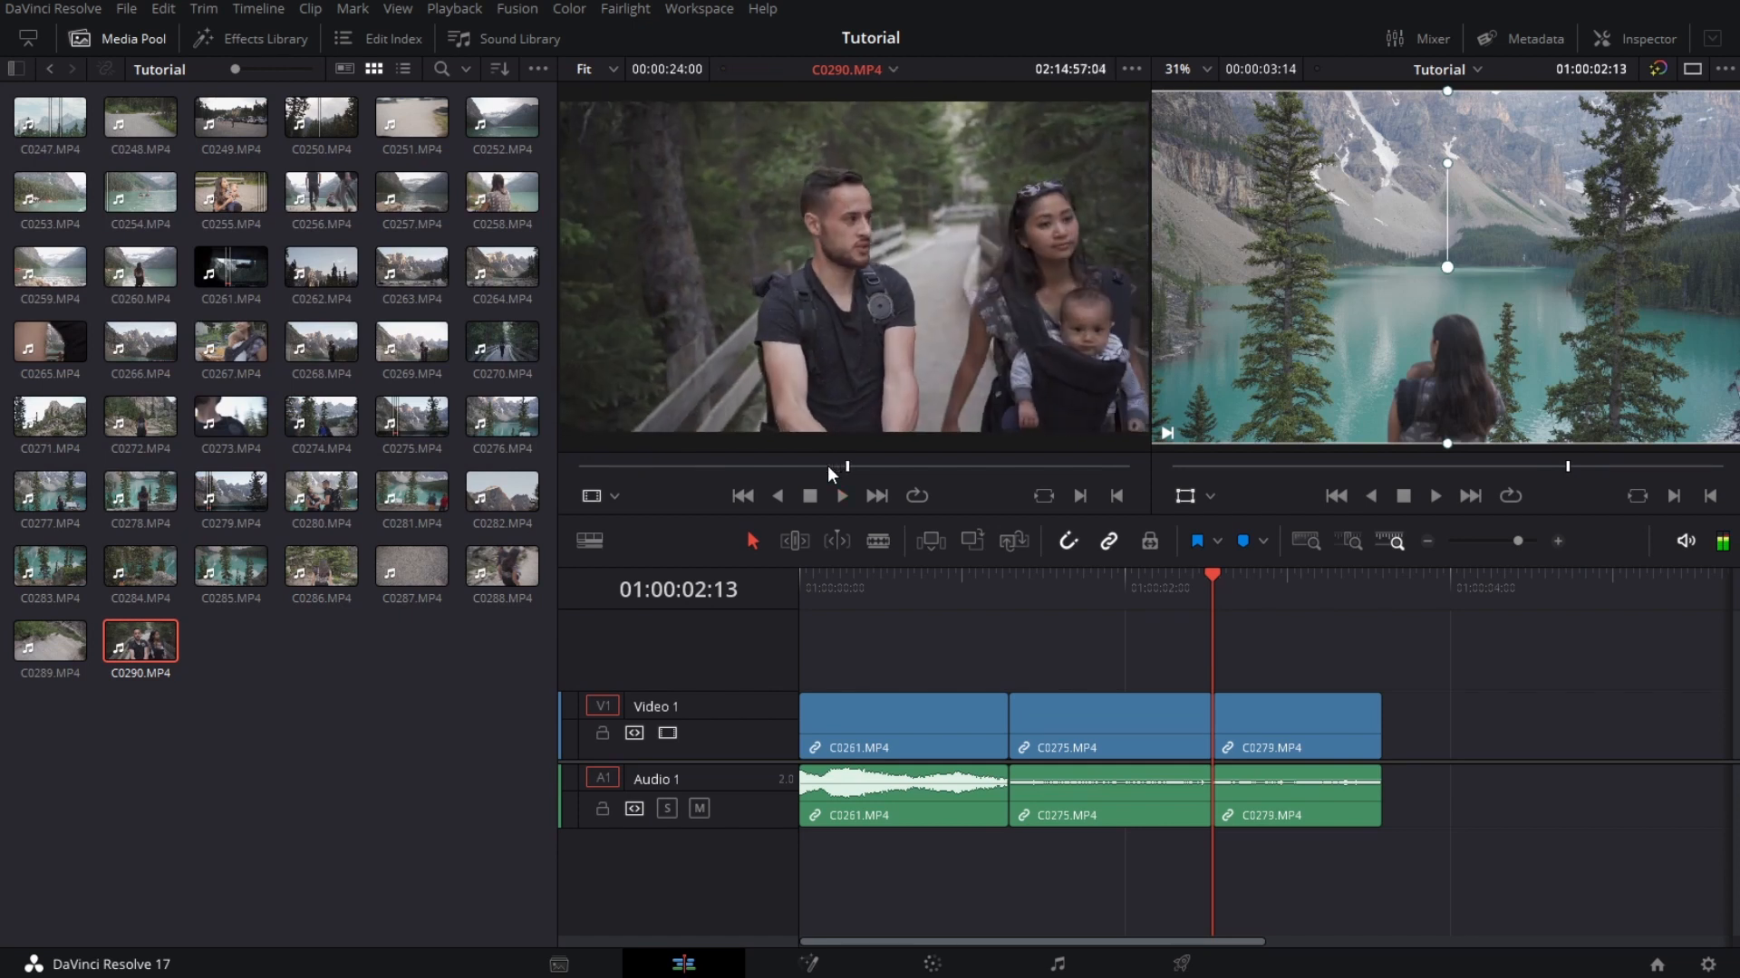
key(space)
key(o)
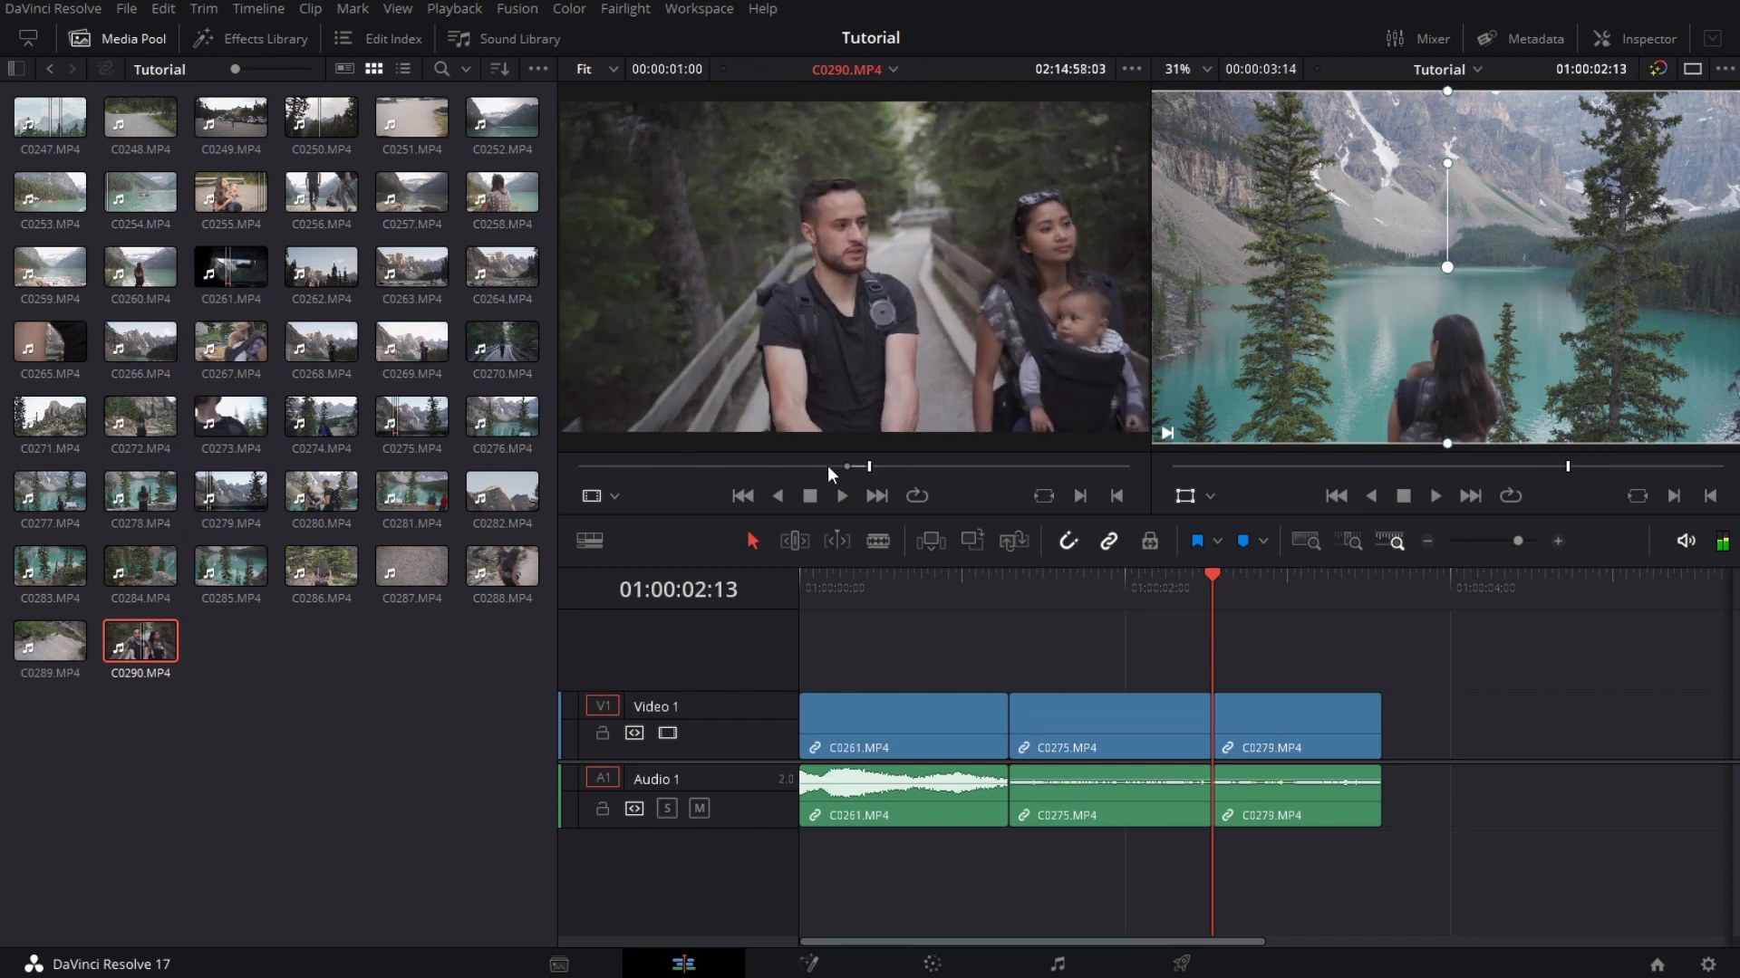
key(shift+F12)
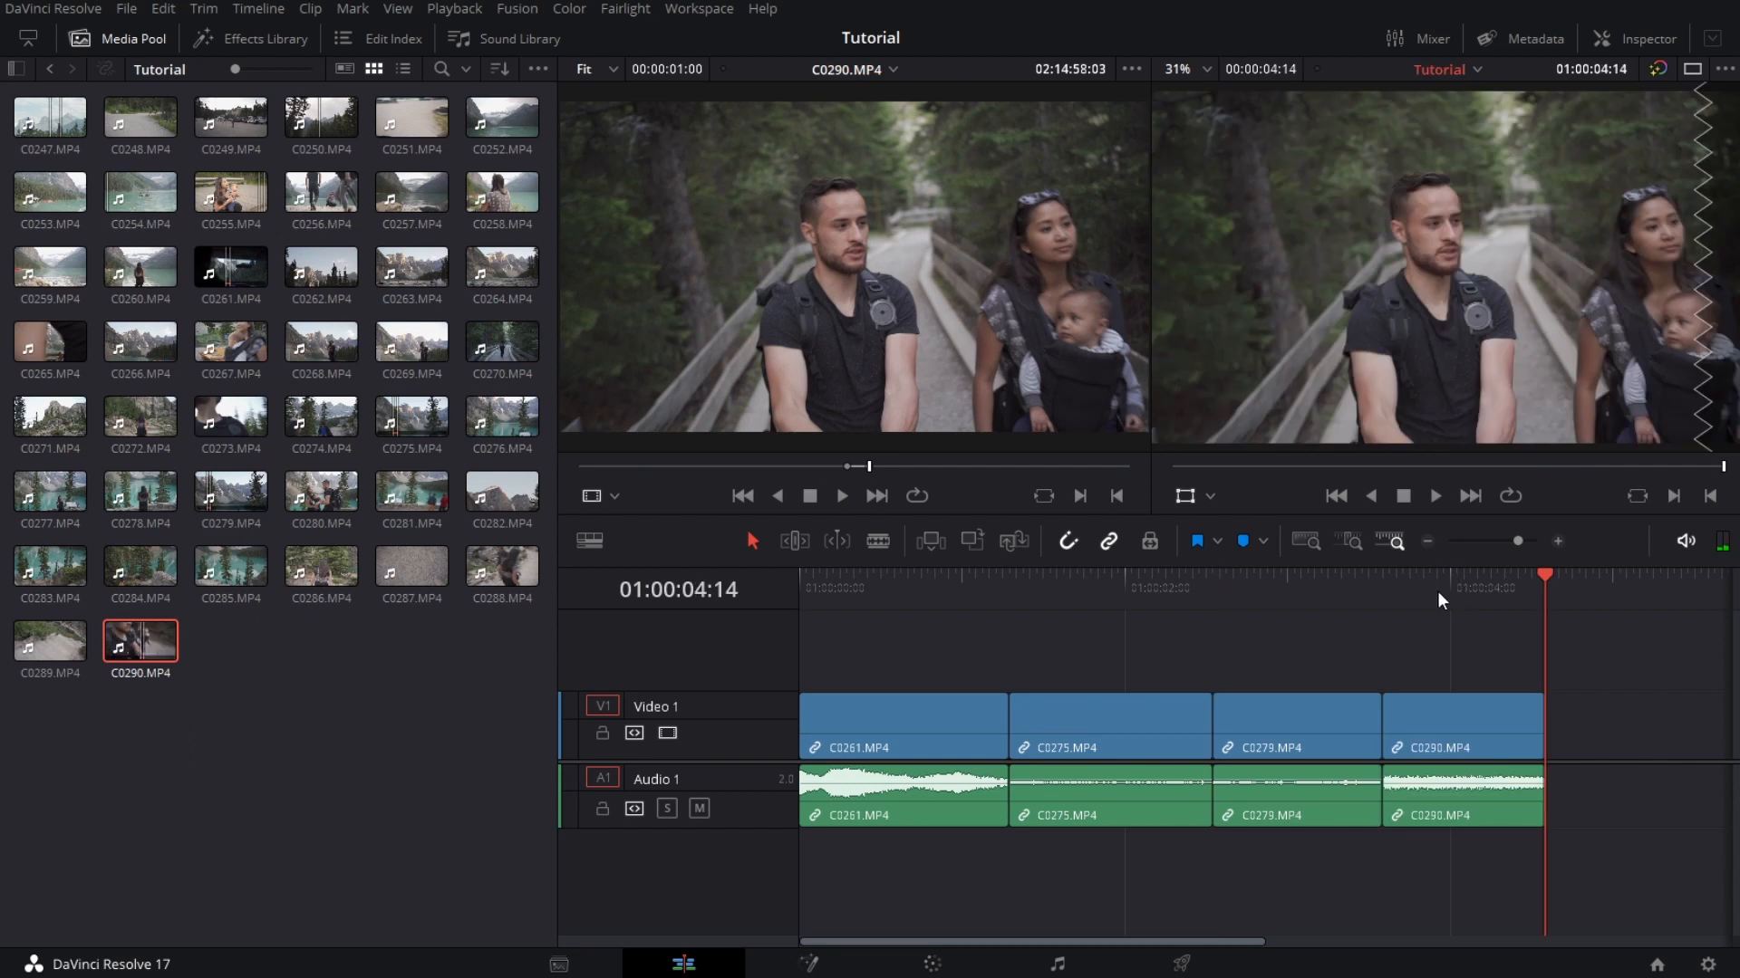
- Delete the C0275, C0279 and C0290 clips from the timeline and extend the end of C0261 to about 5 seconds
click(1428, 592)
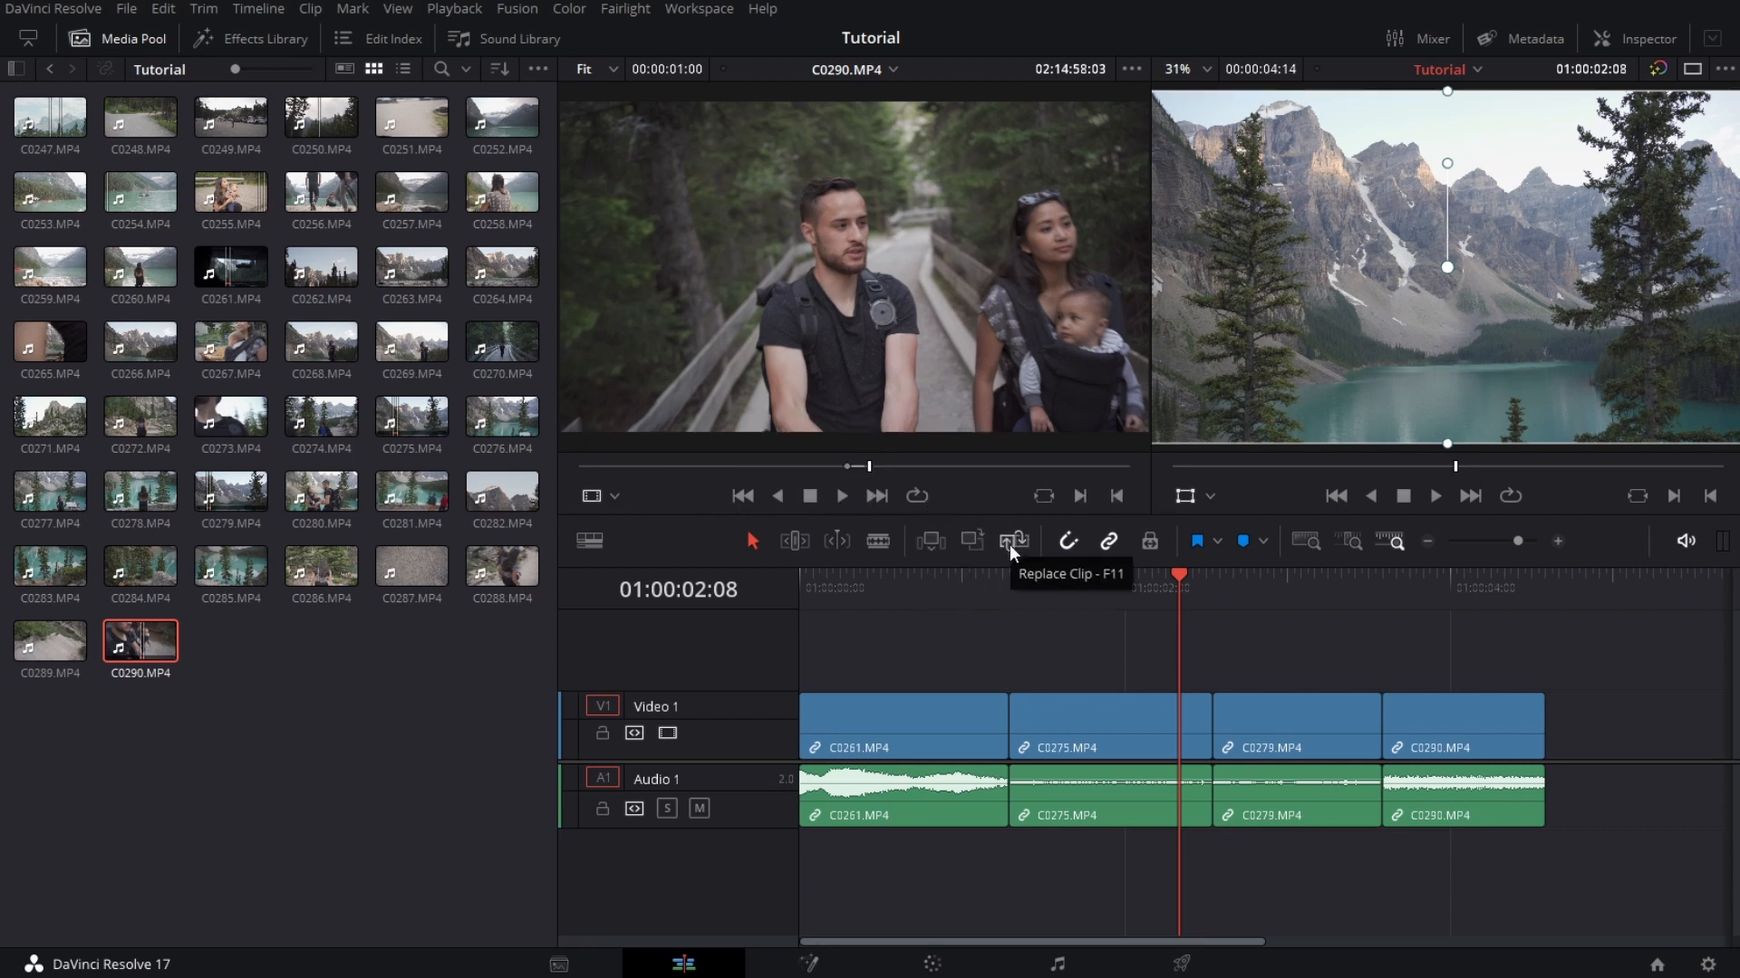
drag(1538, 635, 1091, 815)
key(Delete)
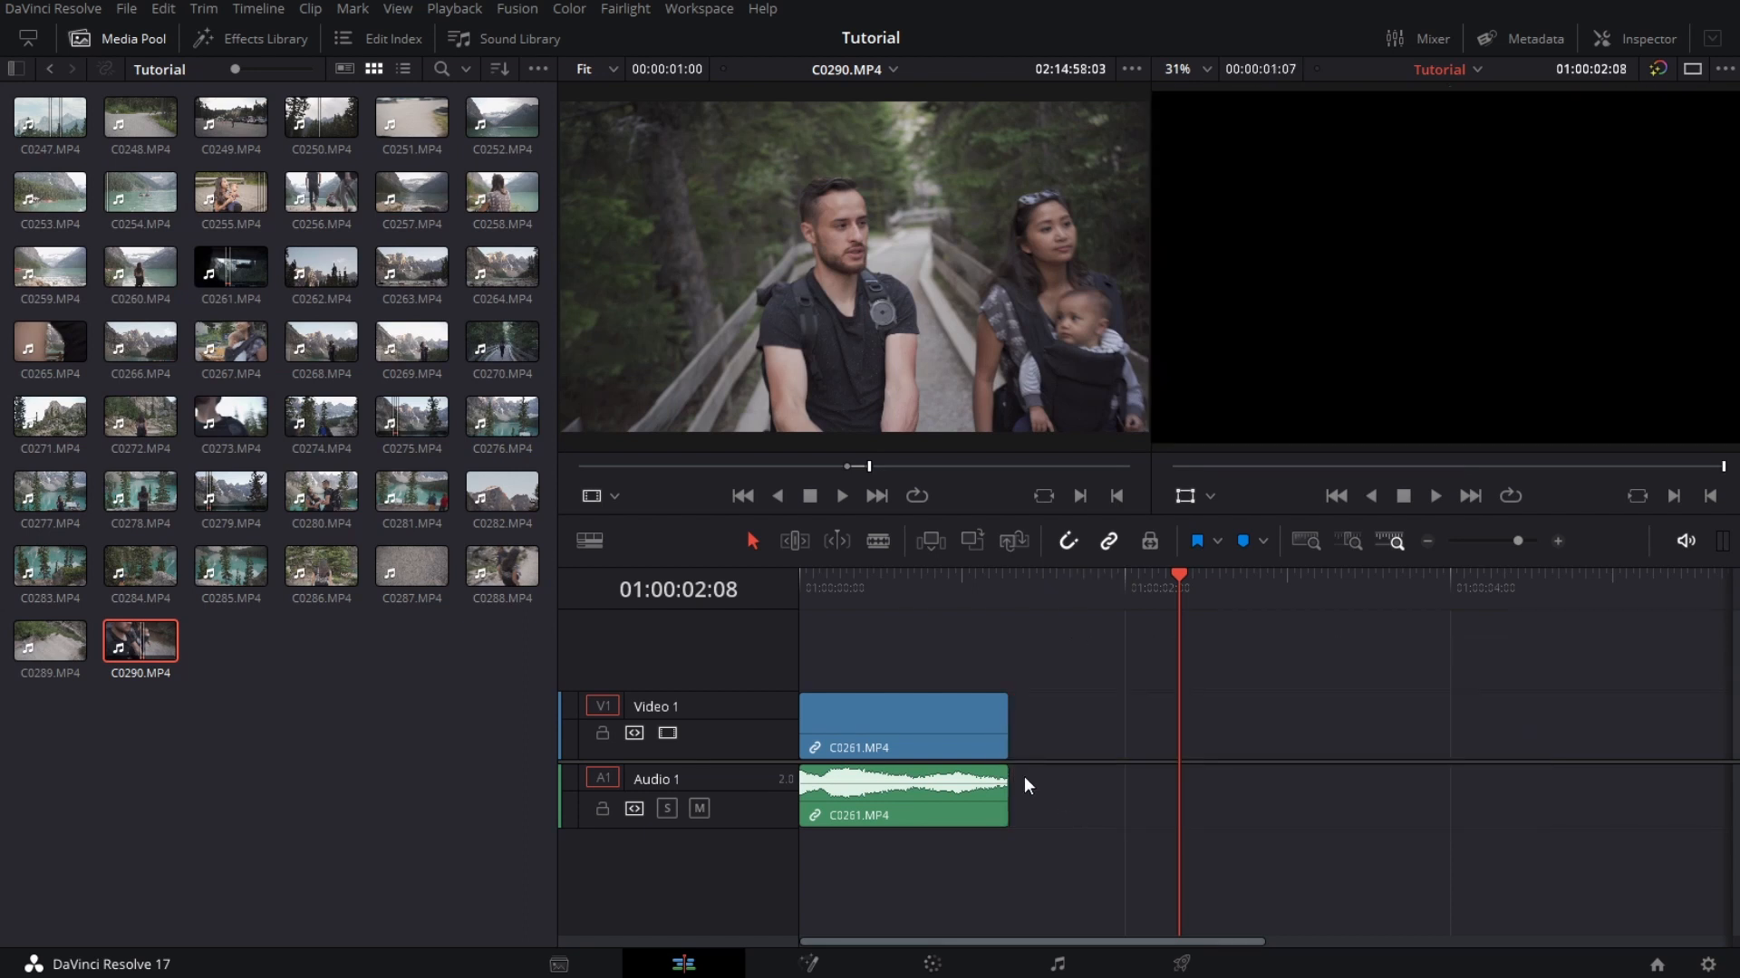
drag(1008, 734, 1642, 678)
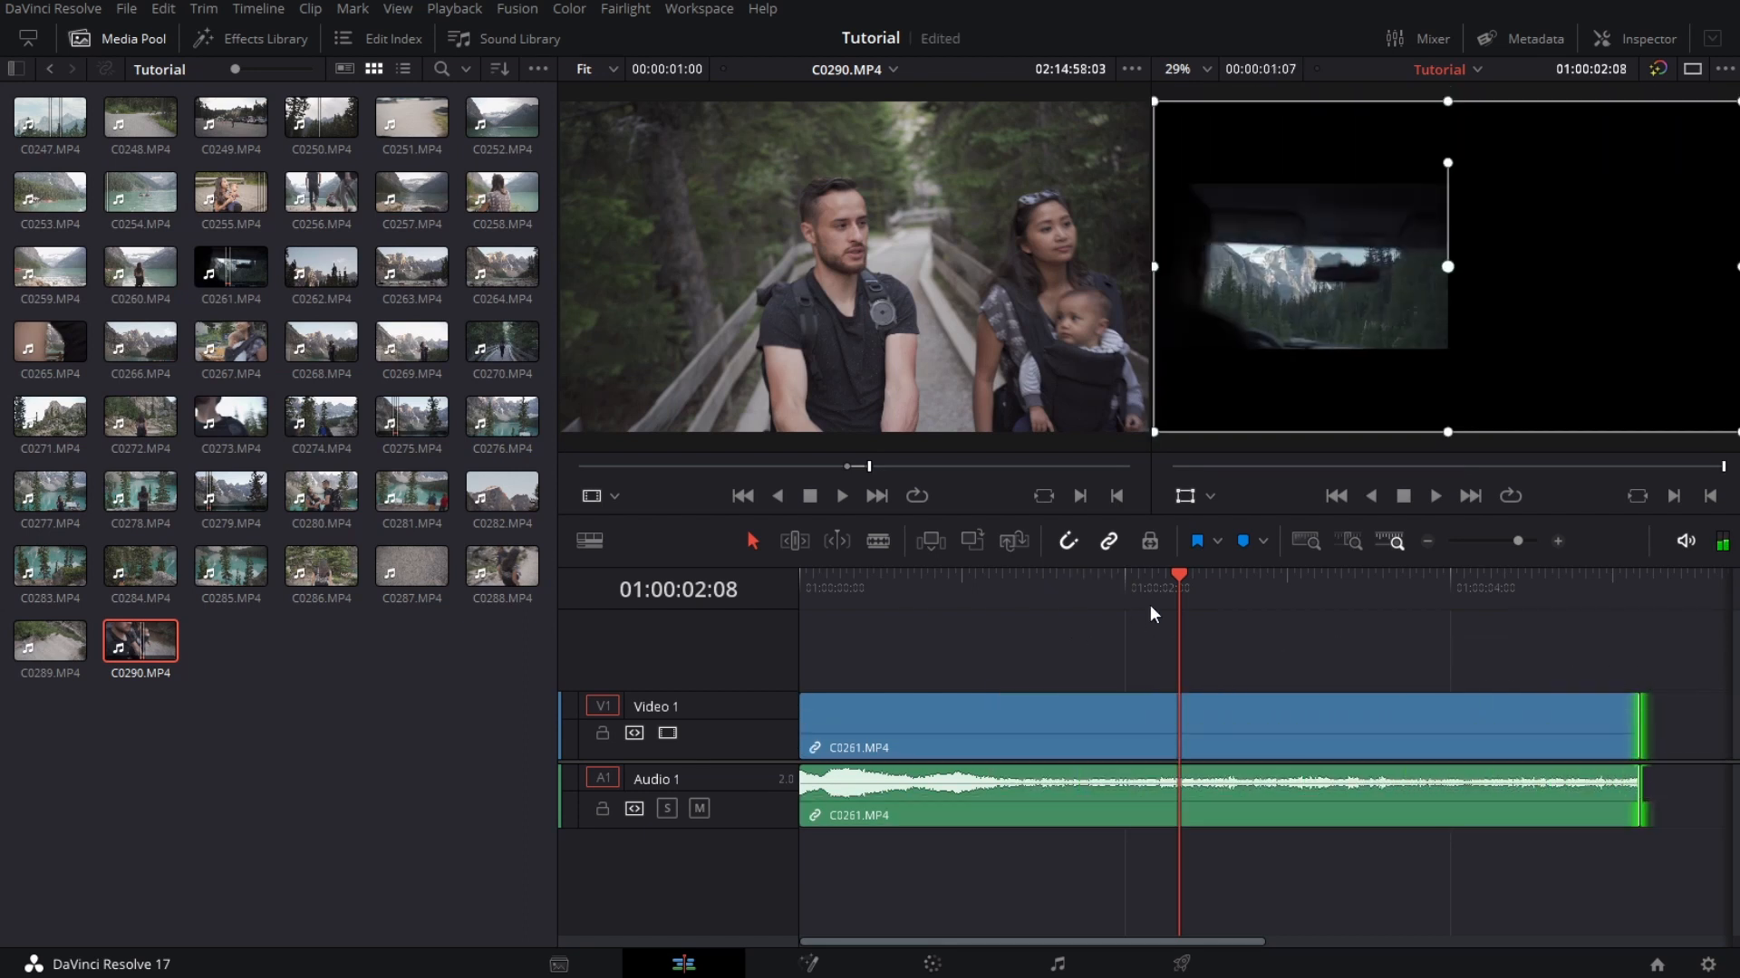
- Insert the marked section of C0290.MP4 into the C0261 clip on the timeline at 01:00:01:22
drag(883, 596, 1048, 584)
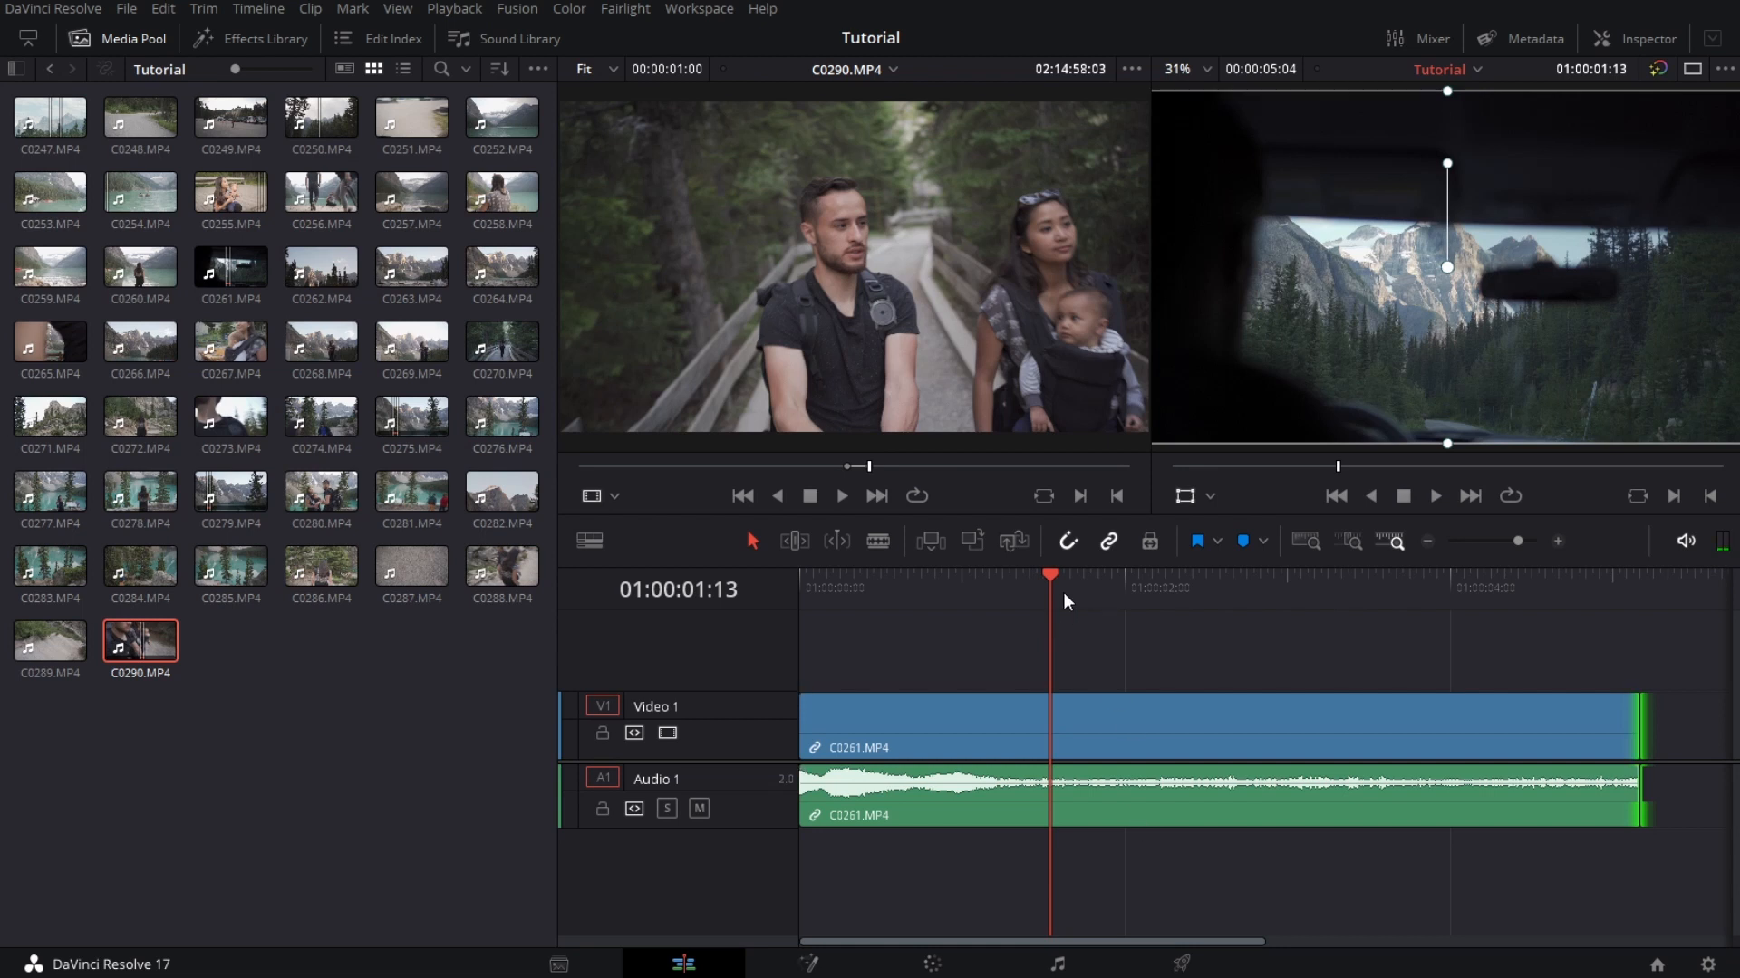
drag(1047, 574, 1110, 573)
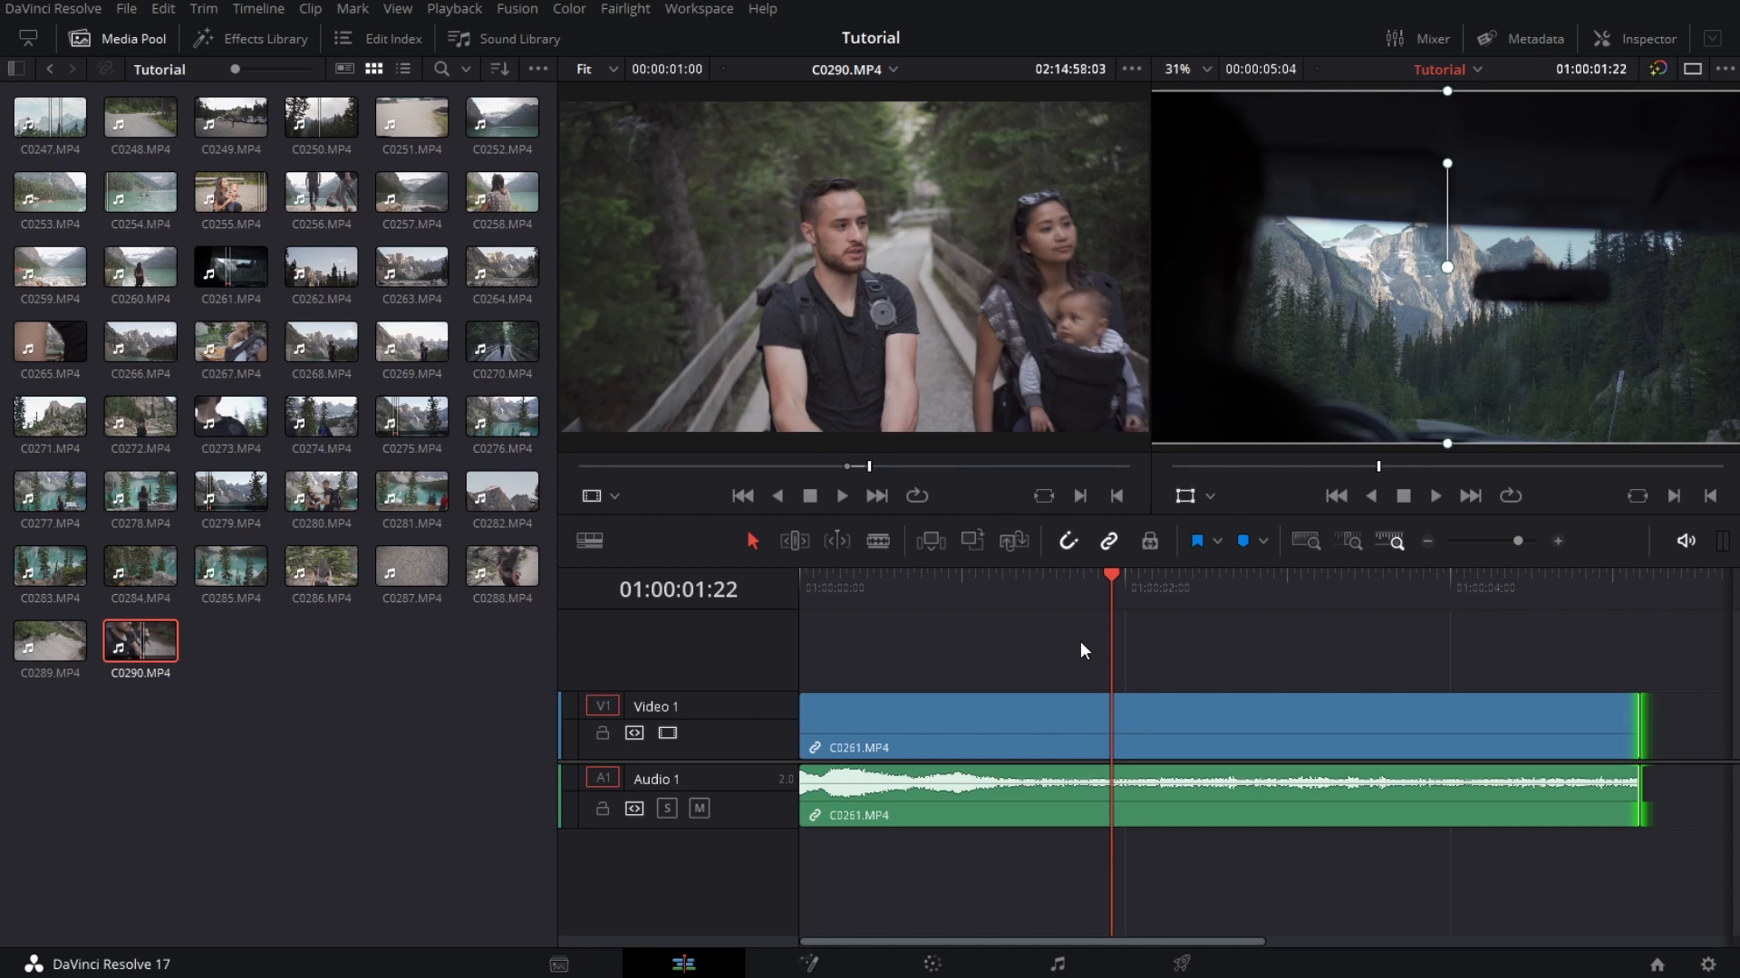
key(F9)
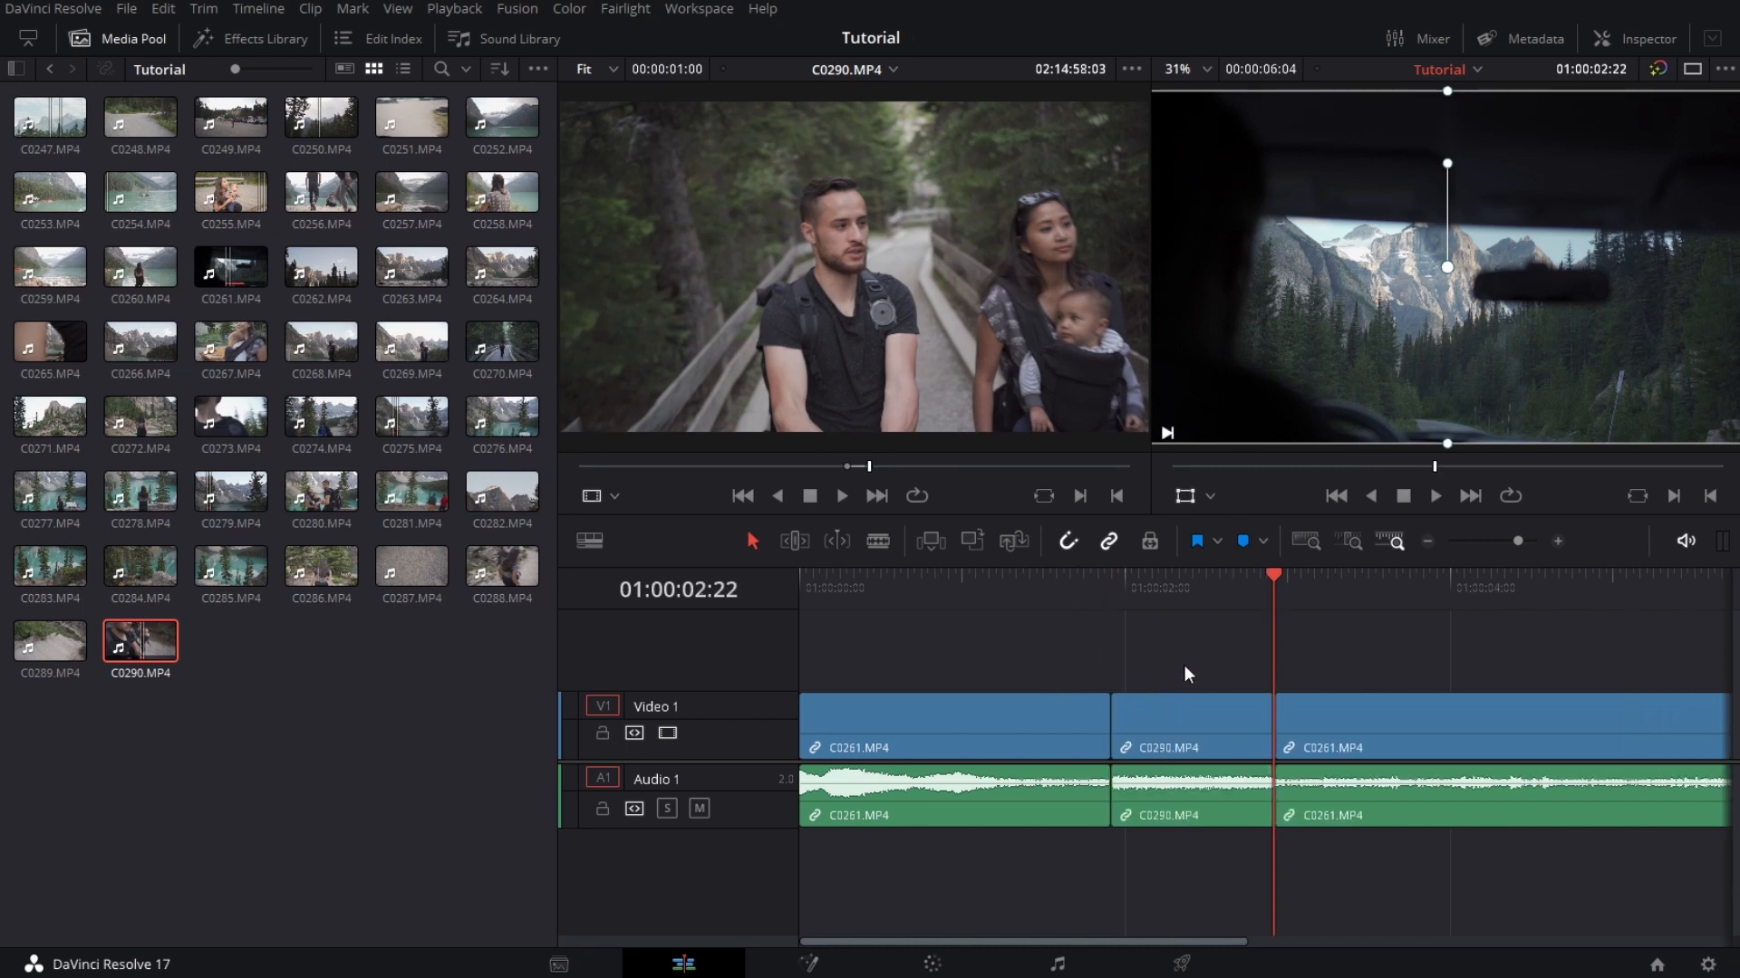
- Examine how the inserted C0290 clip sits between the two parts of C0261 on the timeline
click(1189, 730)
click(1334, 689)
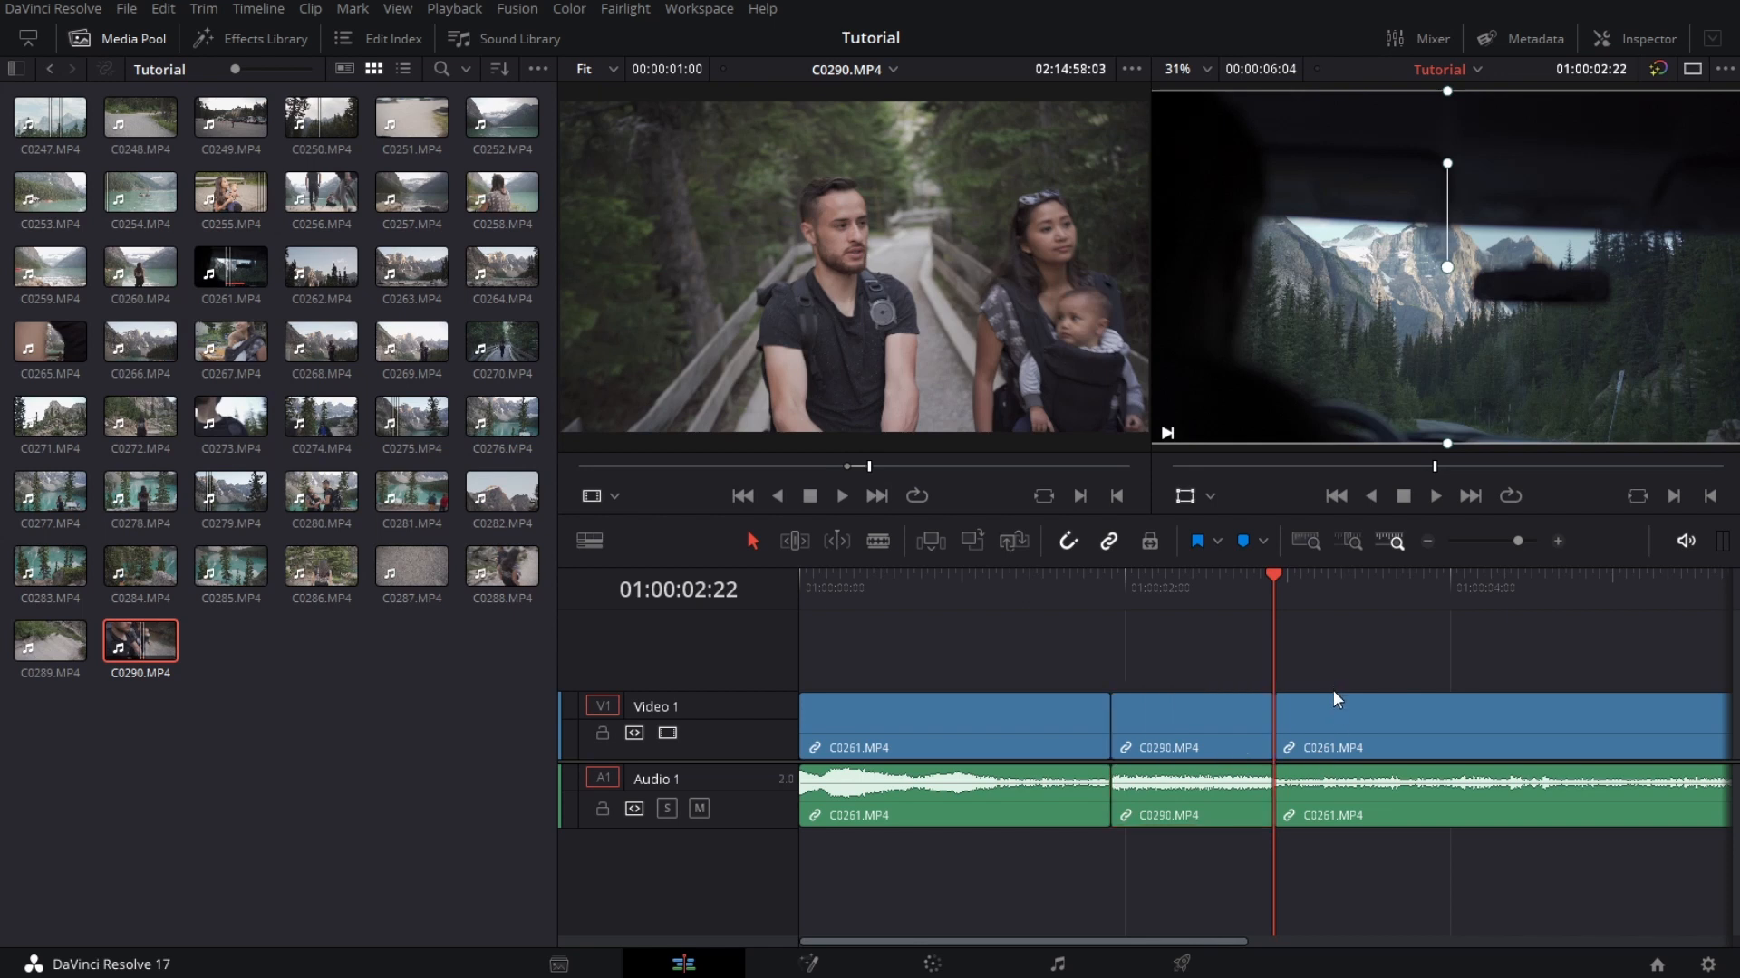
click(1101, 720)
click(1203, 739)
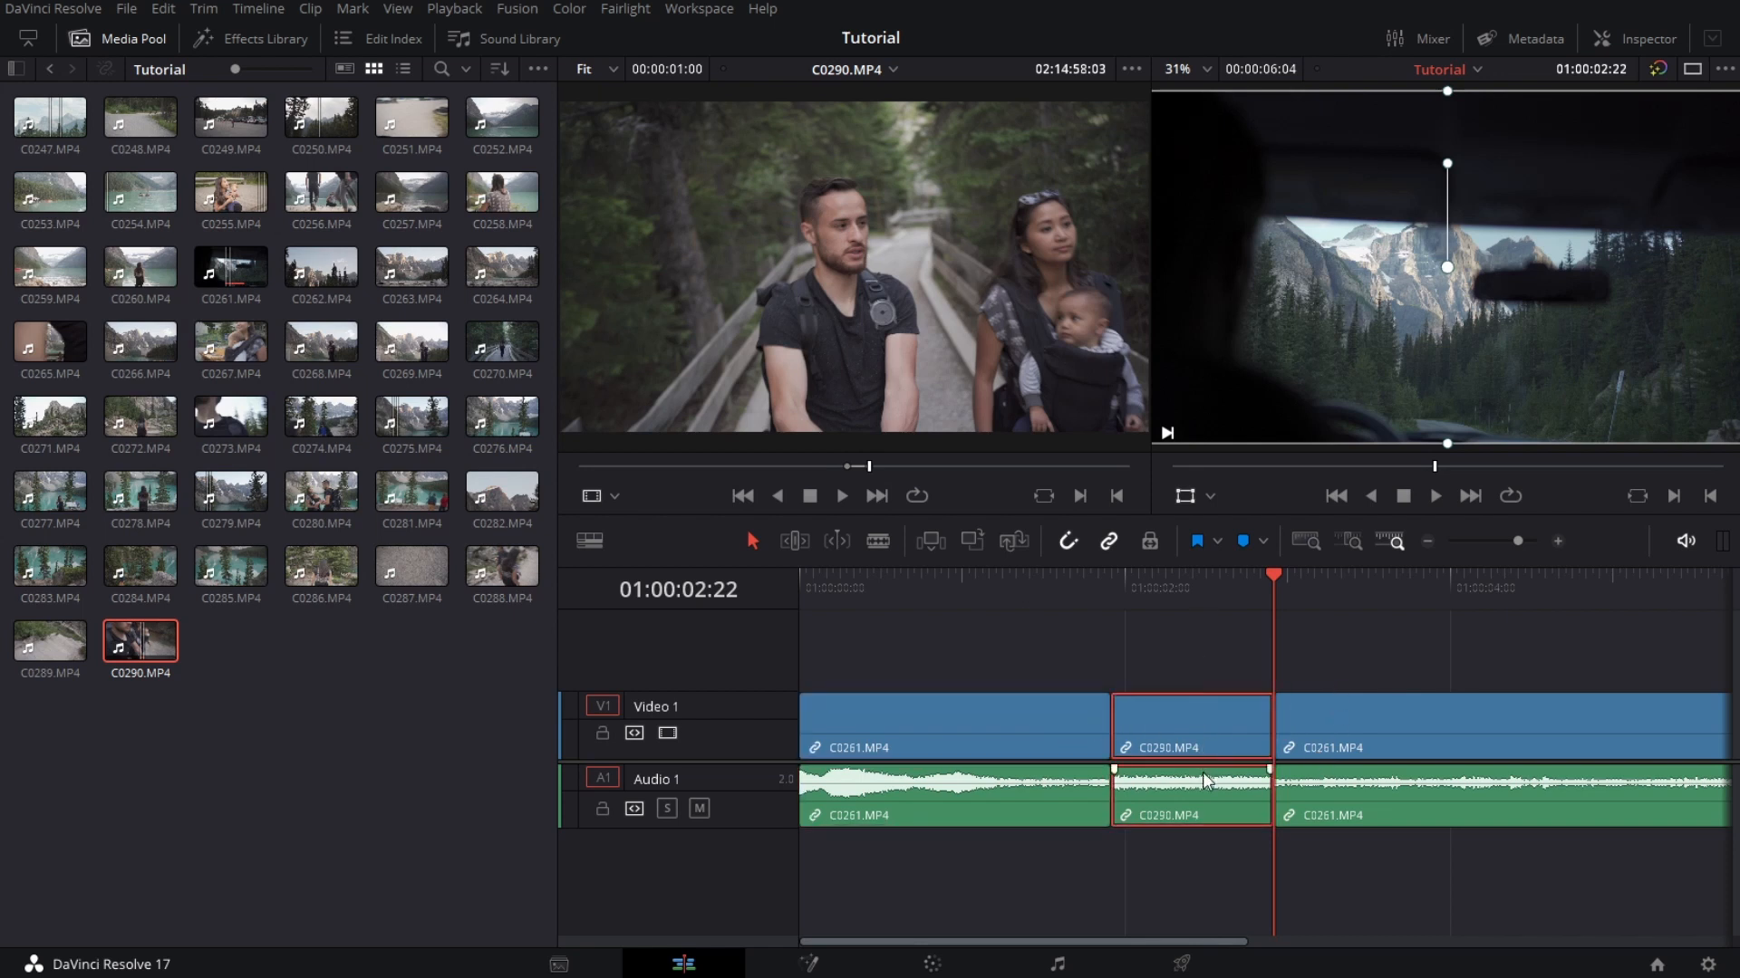
click(1187, 653)
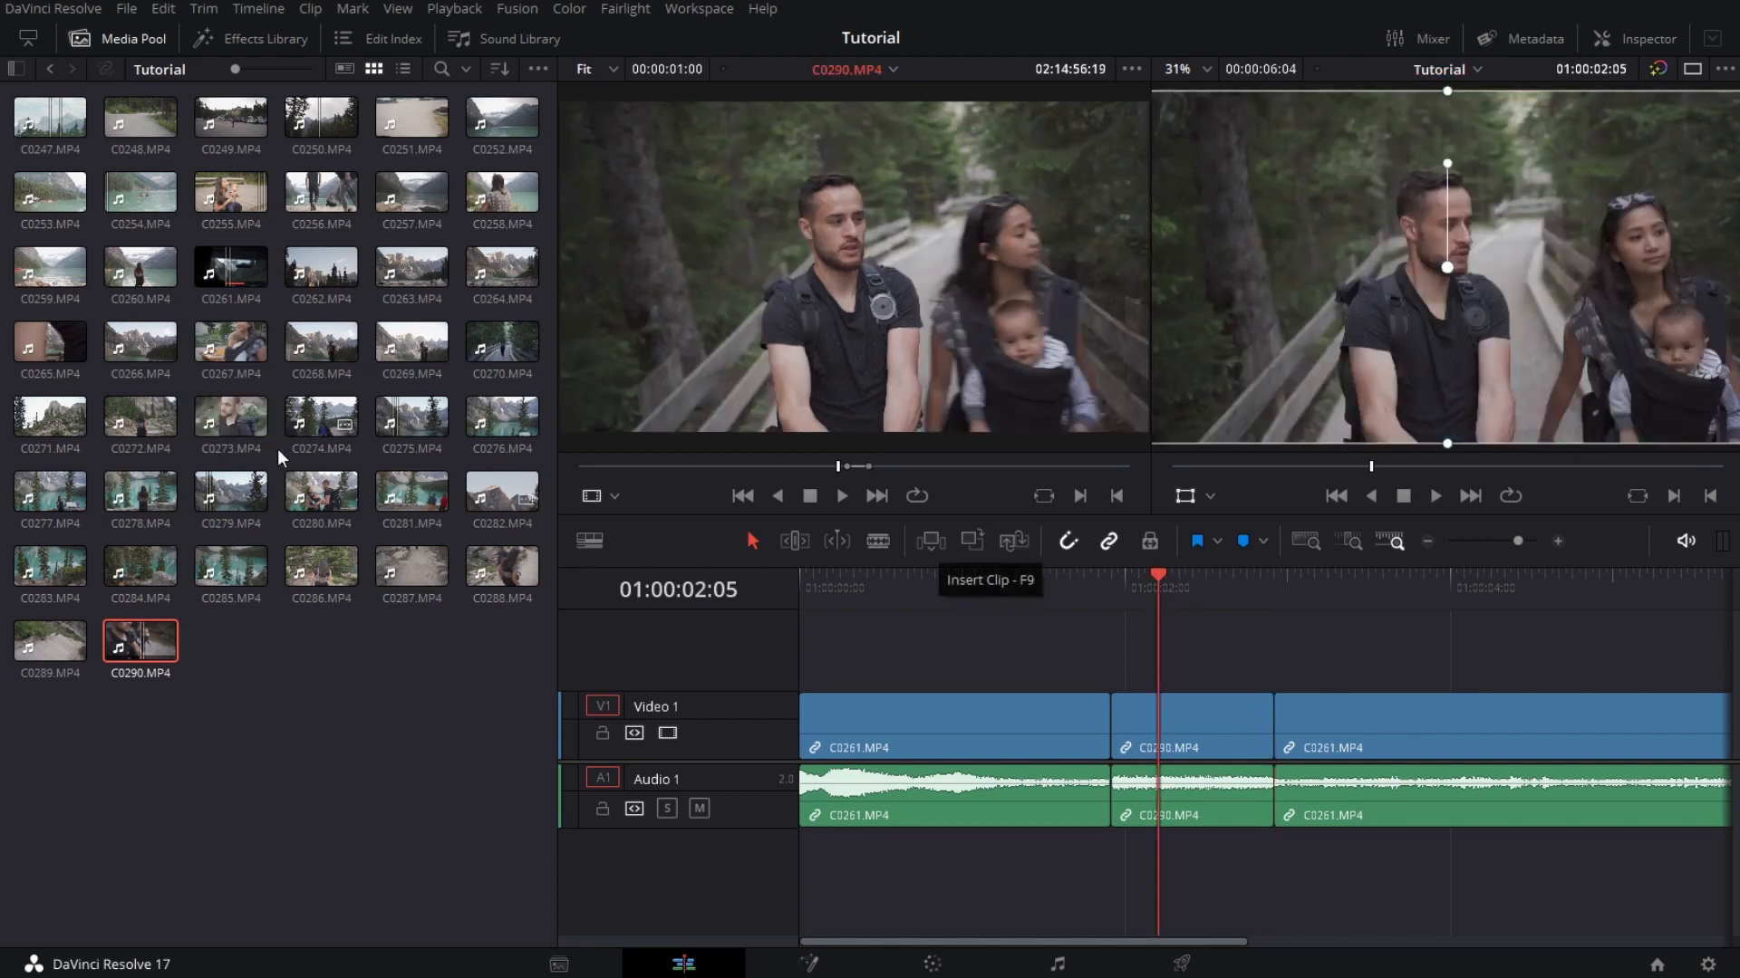
click(1064, 656)
click(1057, 707)
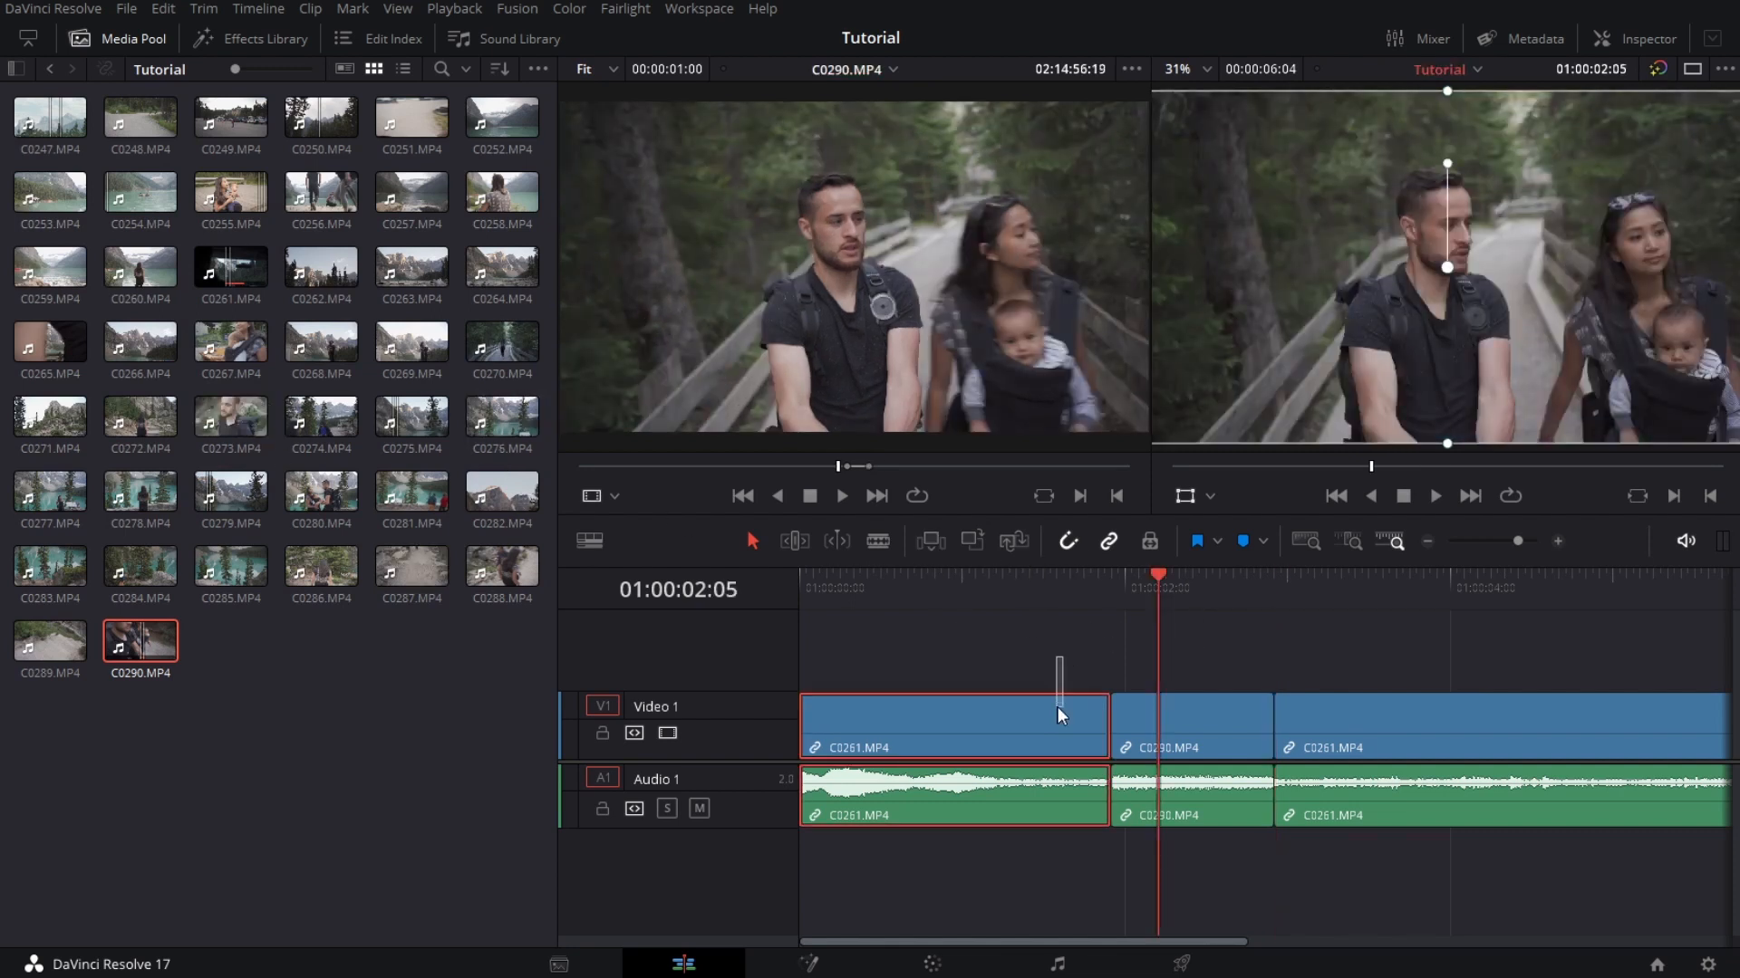
click(1188, 649)
click(1194, 731)
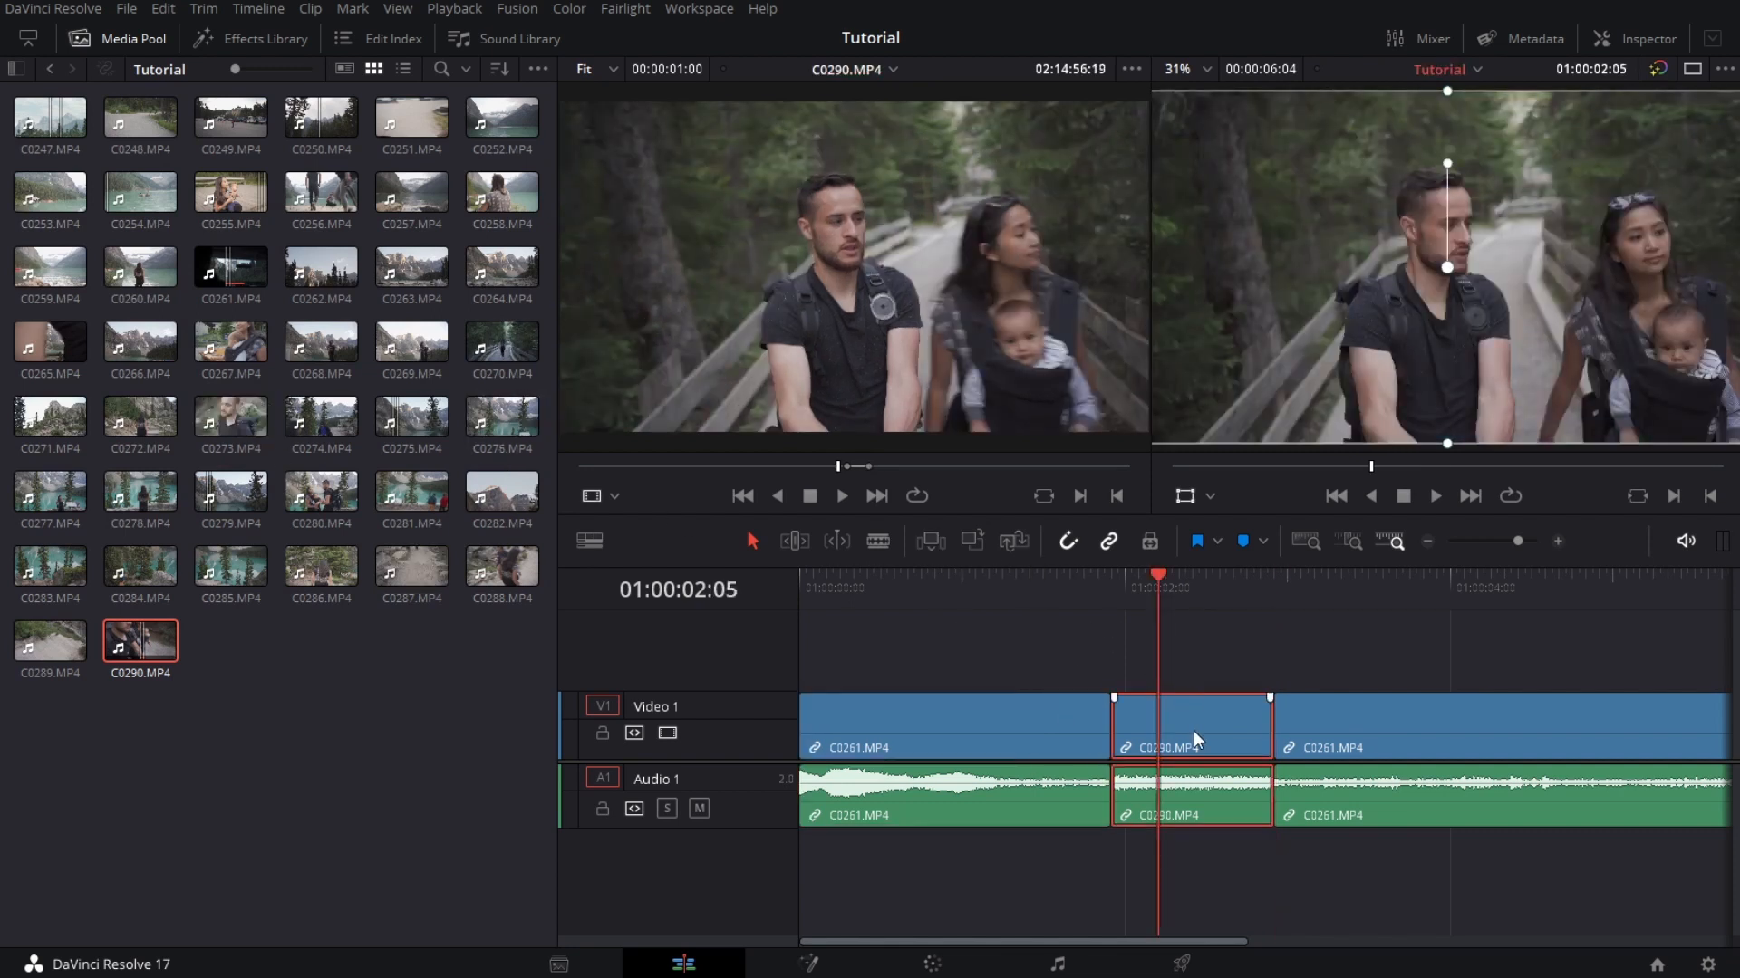
- Delete the C0280.MP4 clip from the timeline and close the gap left between C0261 and C0290
click(1124, 589)
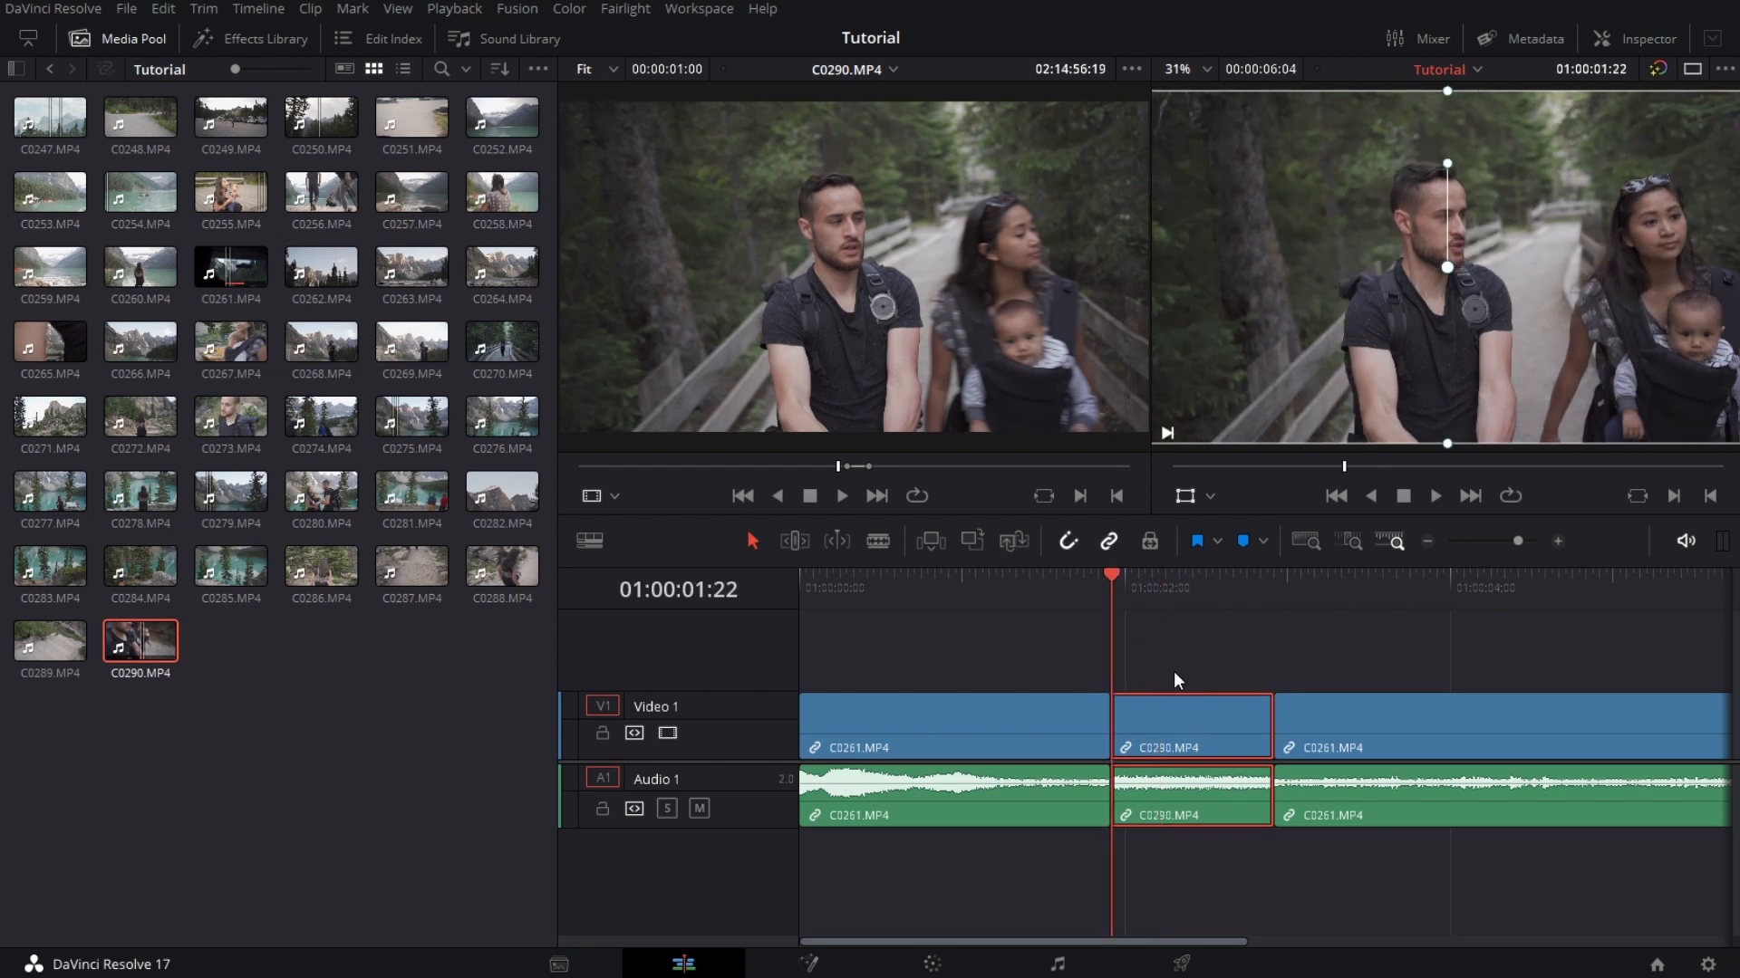
scroll(1163, 708, down, 2)
drag(1234, 658, 1179, 723)
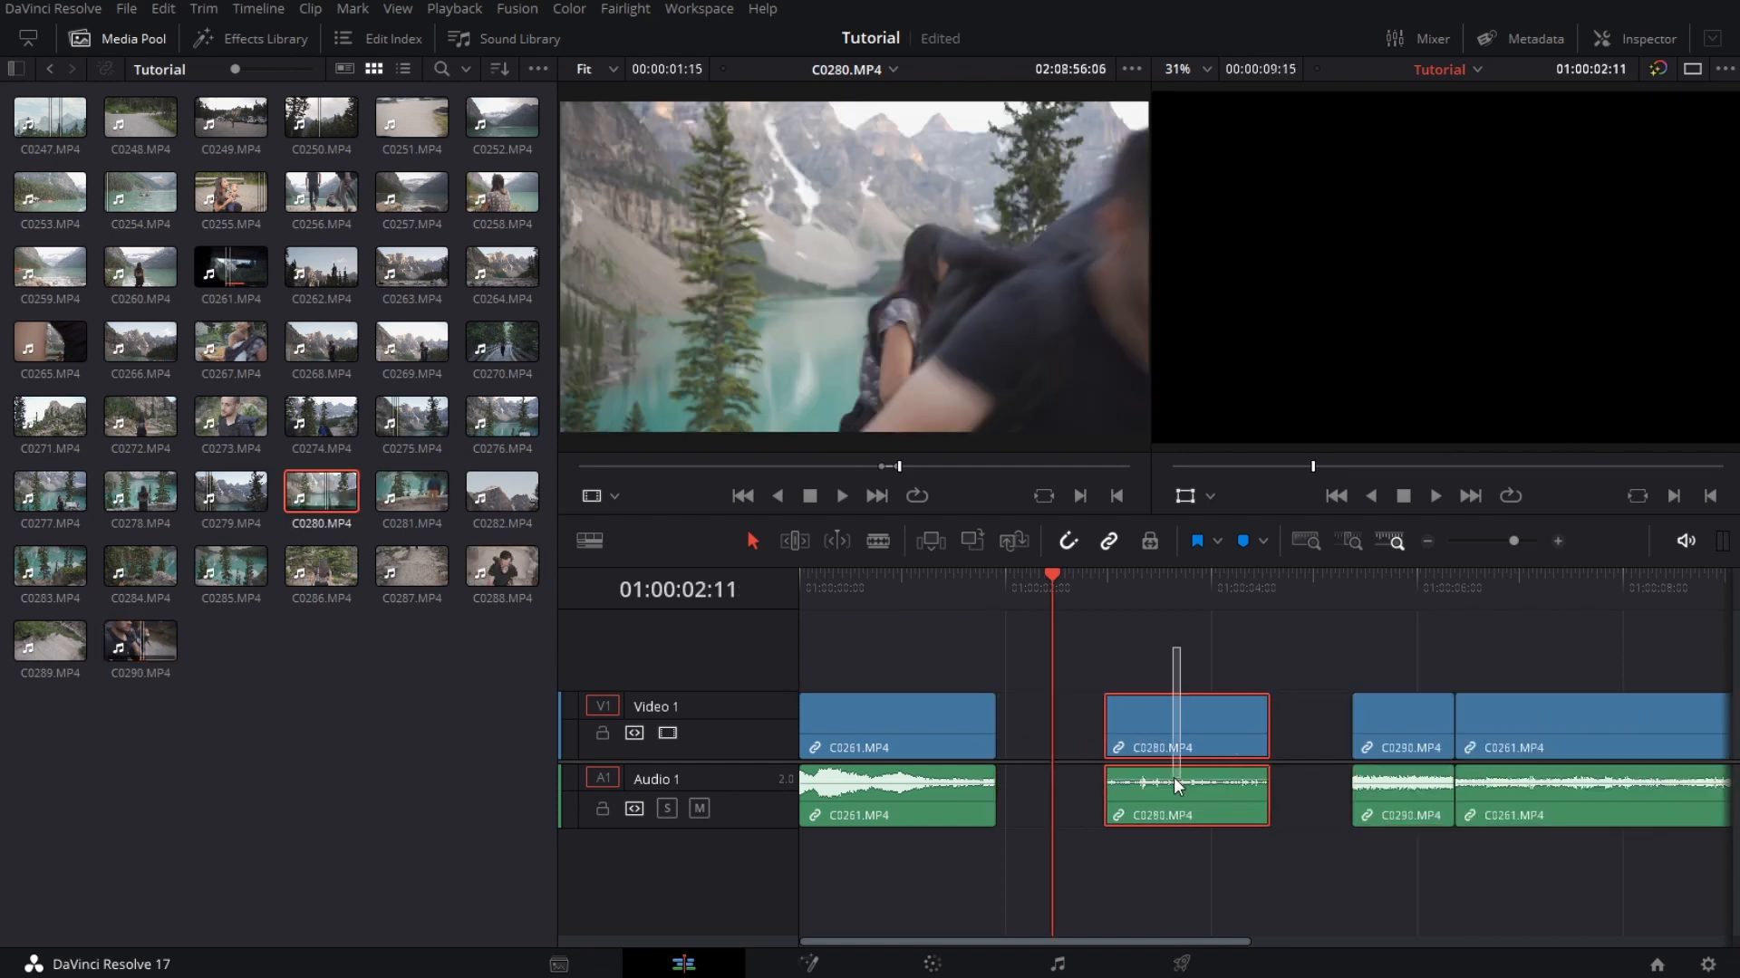
key(Delete)
click(1230, 741)
key(Delete)
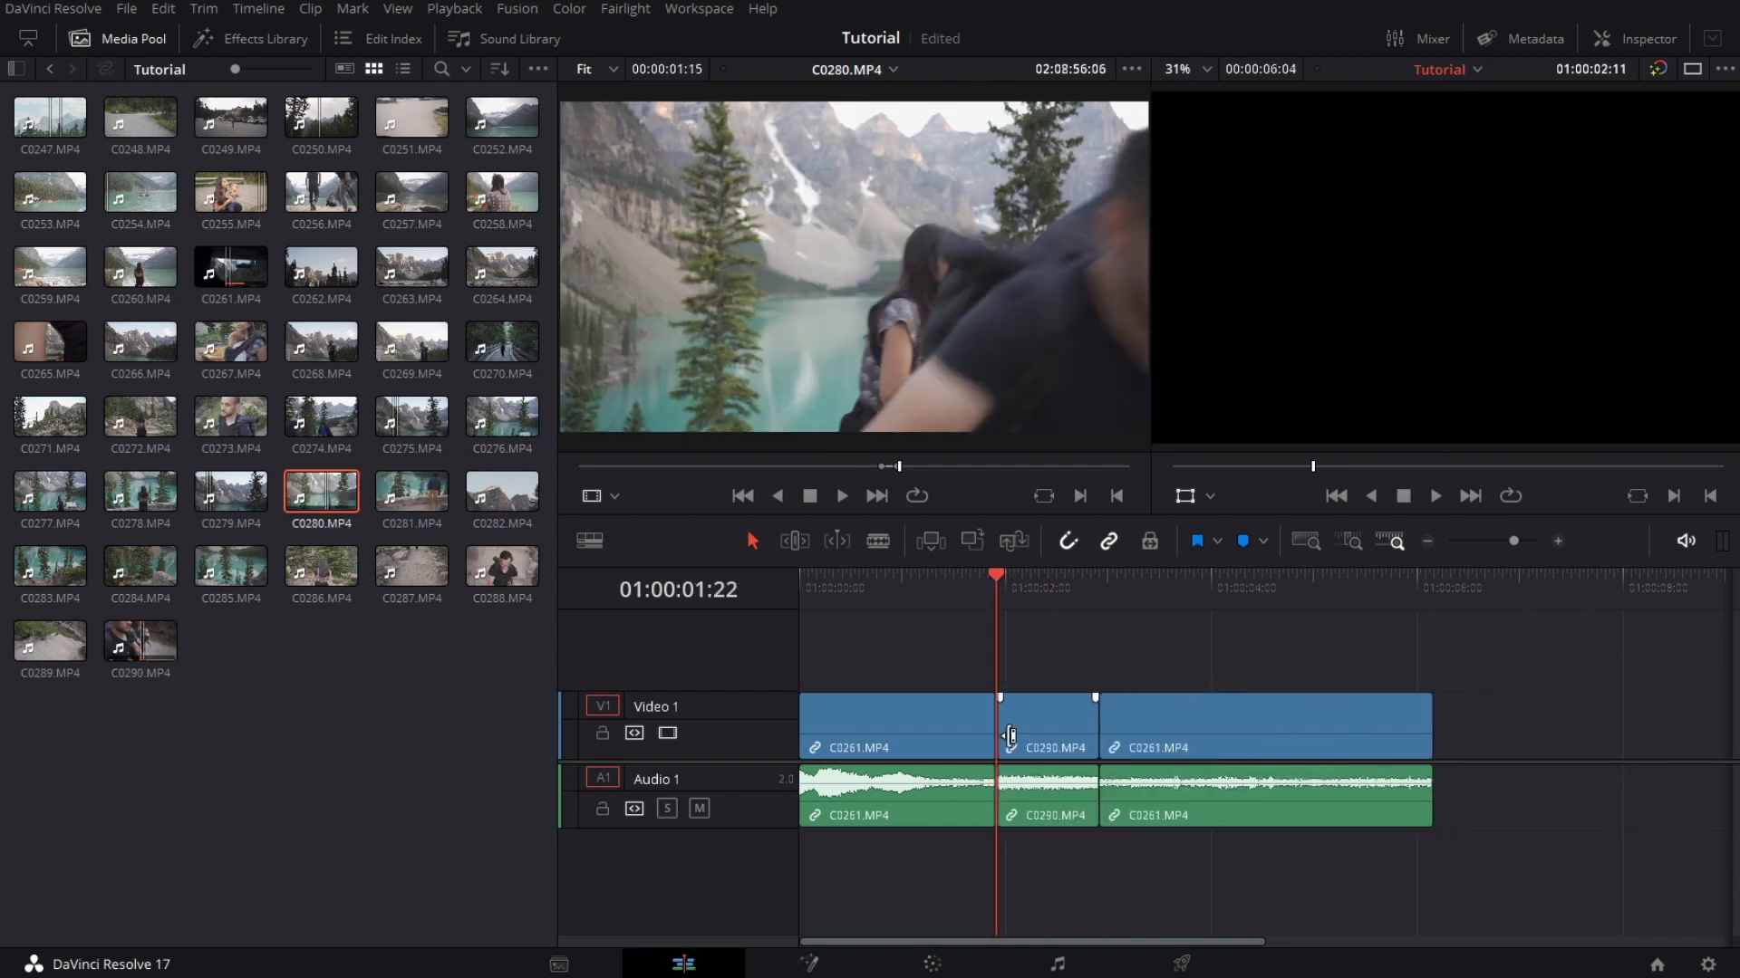
- Insert the marked section of C0280.MP4 at 01:00:01:22, between the first C0261 clip and C0290
mouse_move(1003, 587)
mouse_down()
mouse_move(1046, 590)
mouse_move(1007, 596)
mouse_up()
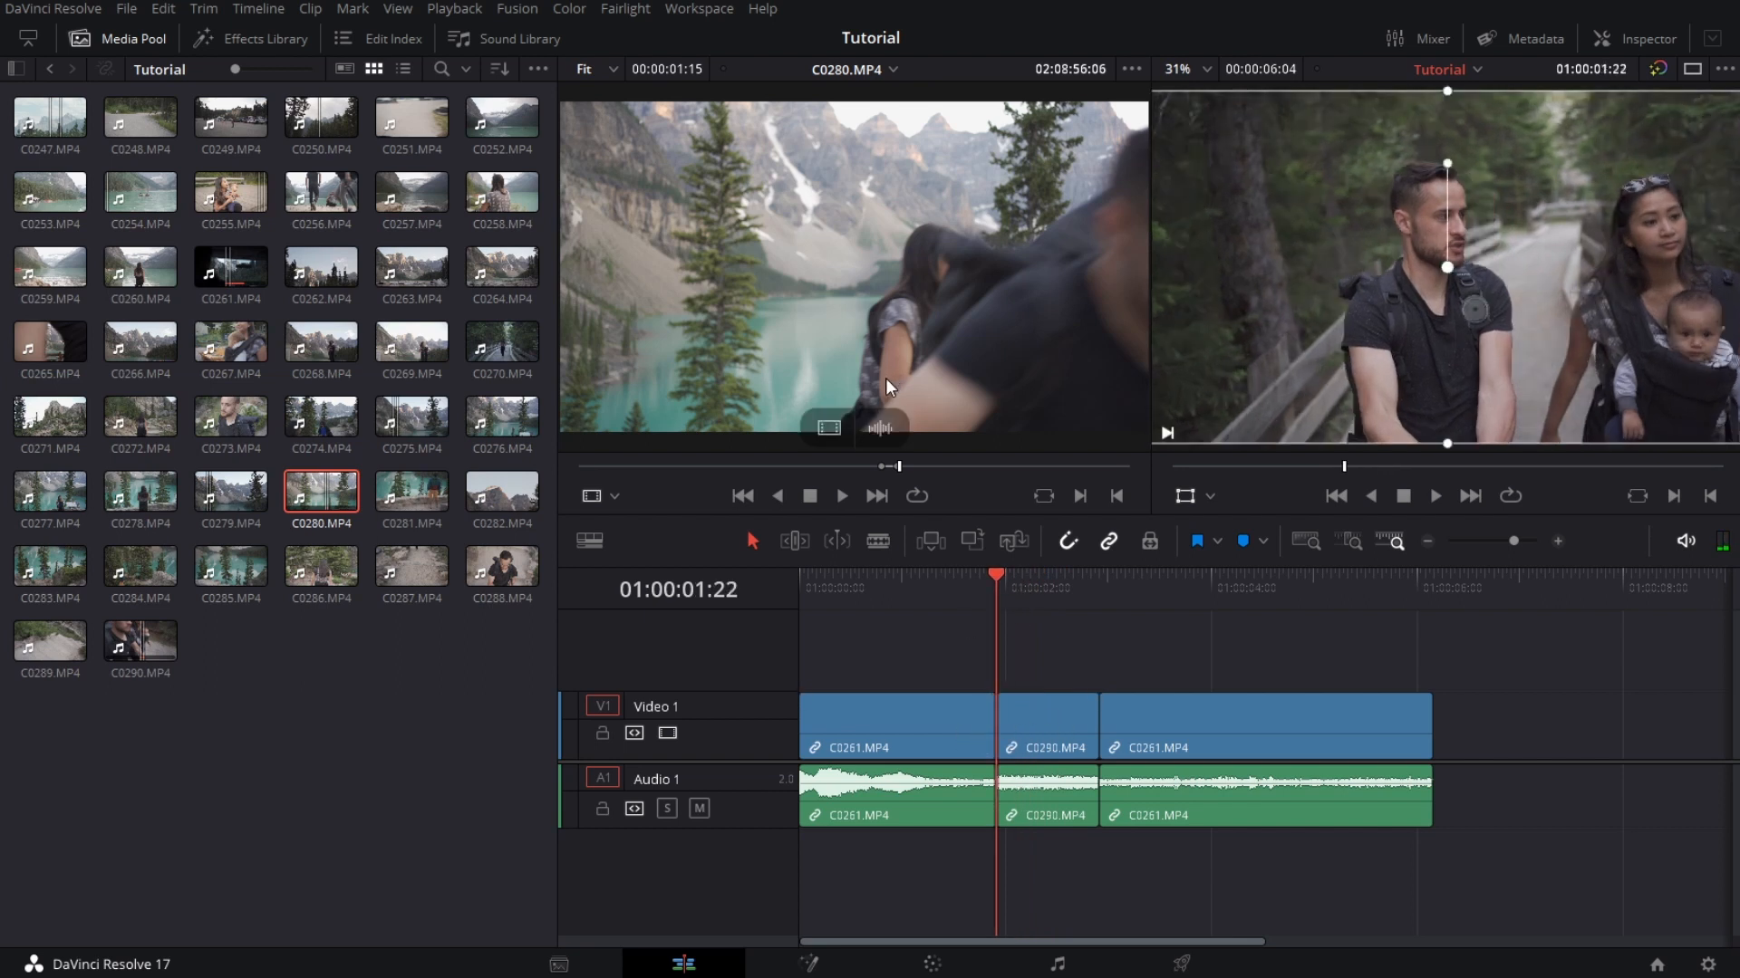
key(F9)
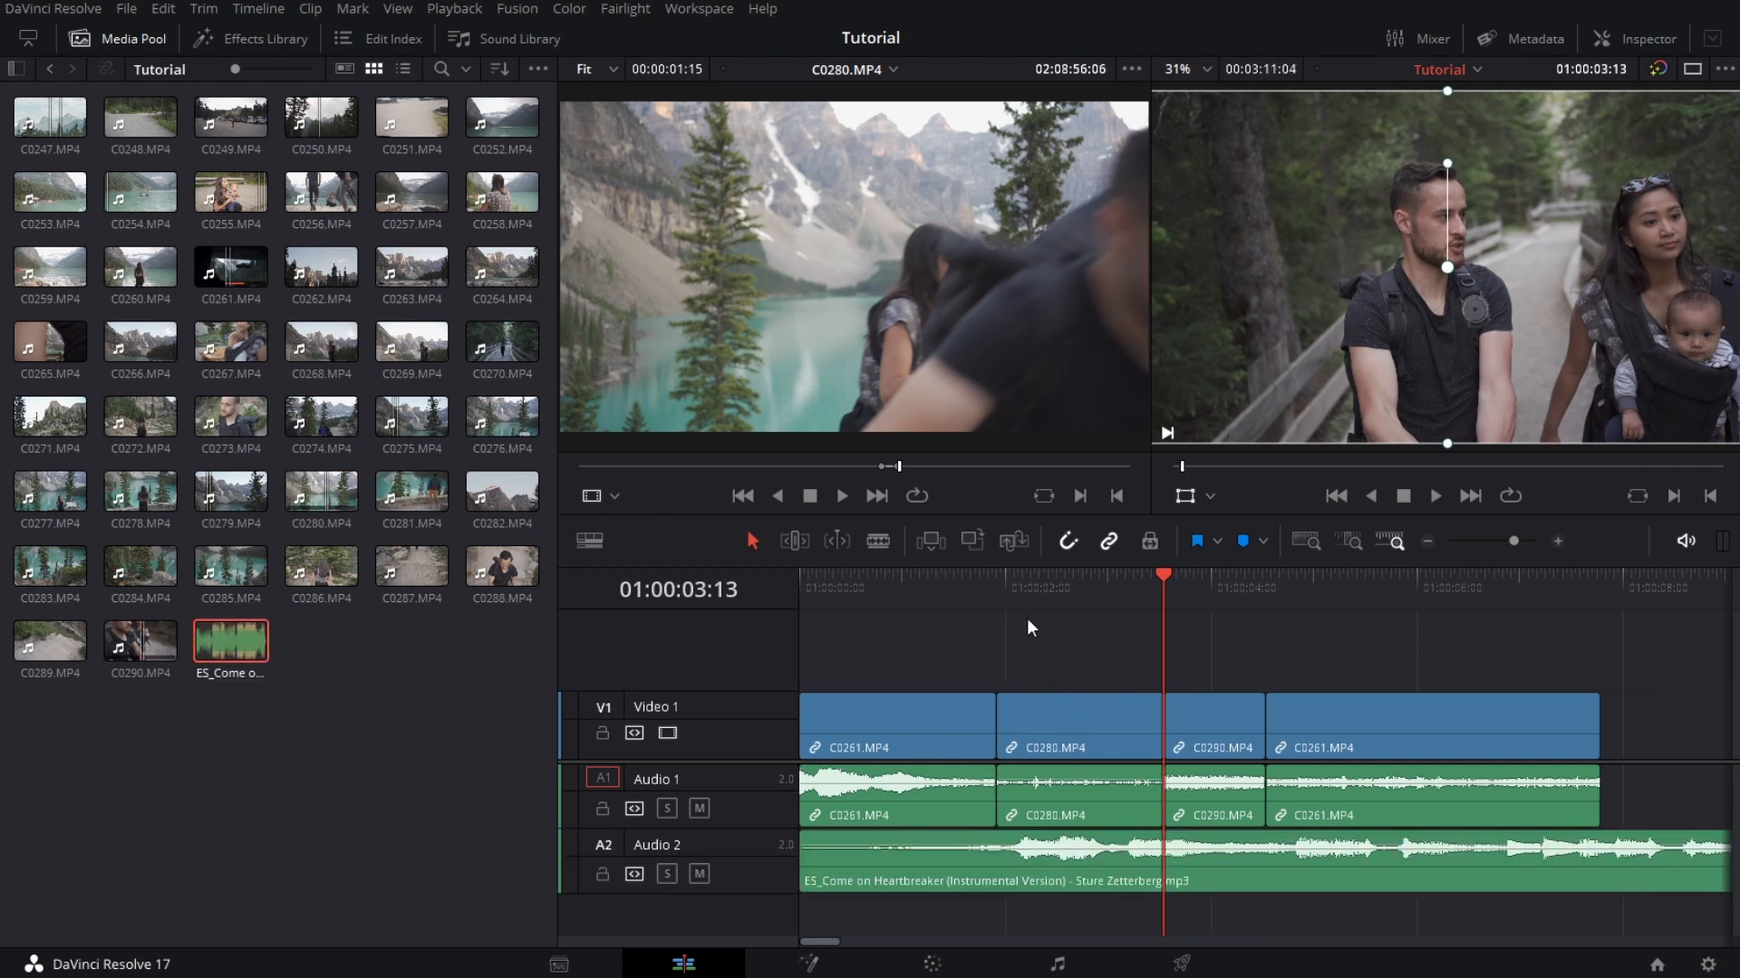
- Insert the marked section of C0280.MP4 at 01:00:01:22 with the Audio 2 music track unlocked
key(Up)
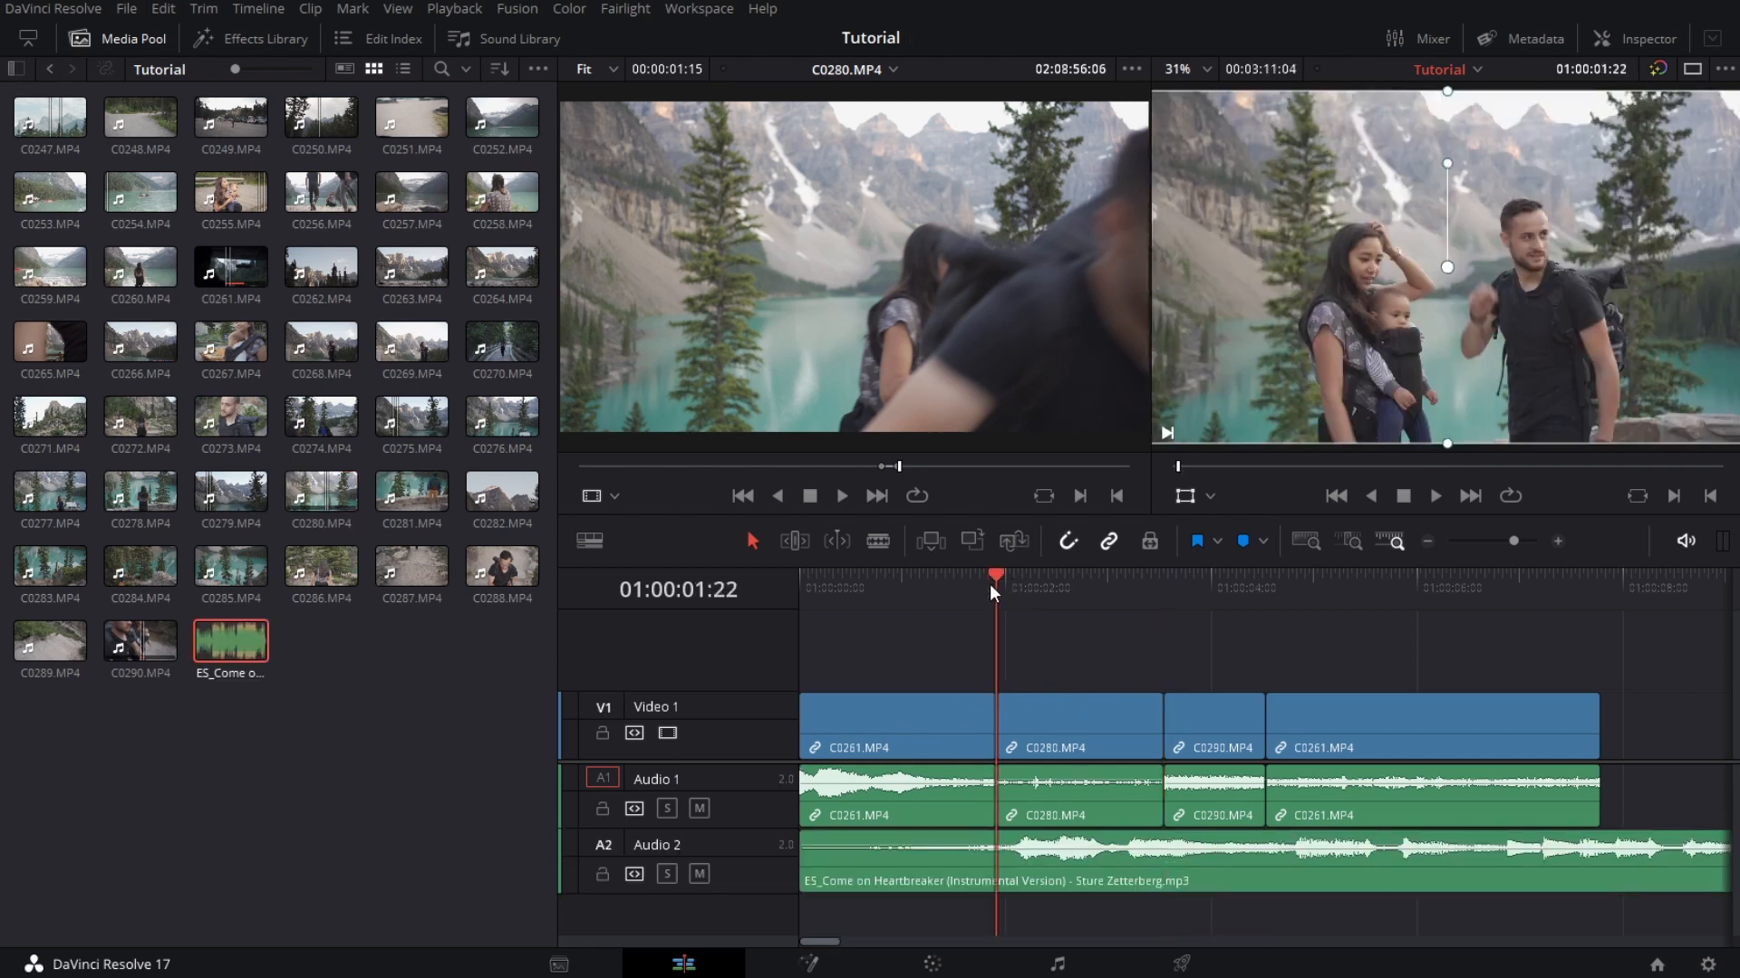
click(809, 366)
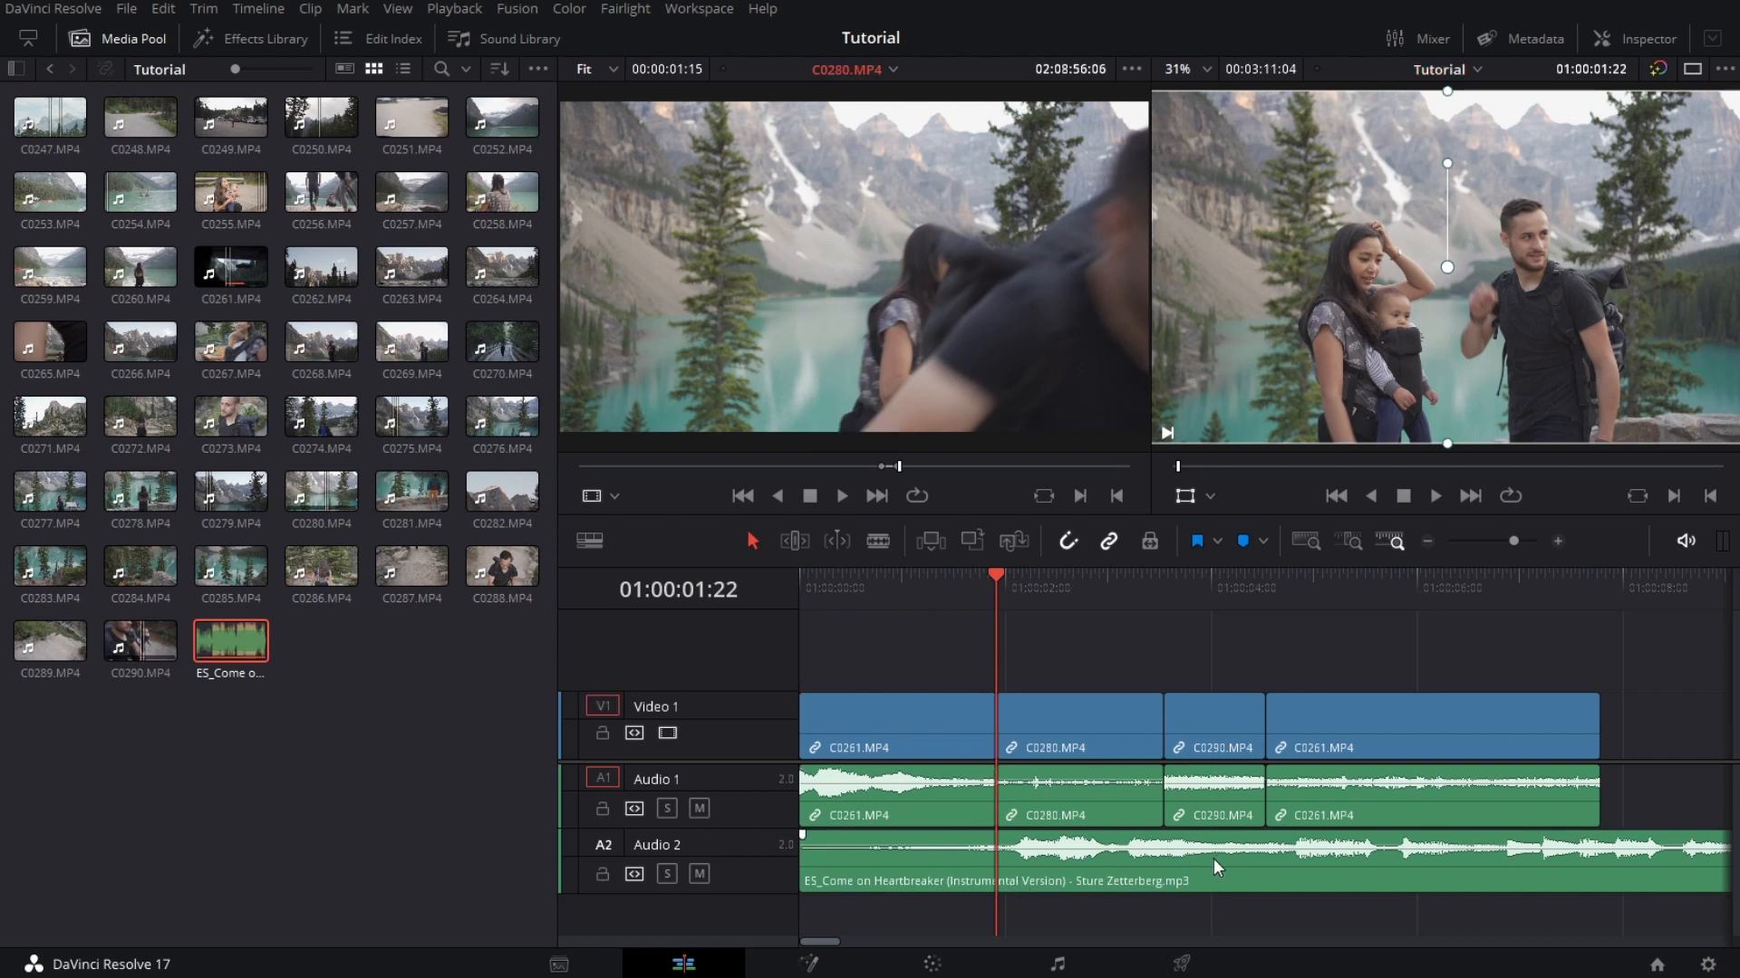
key(F9)
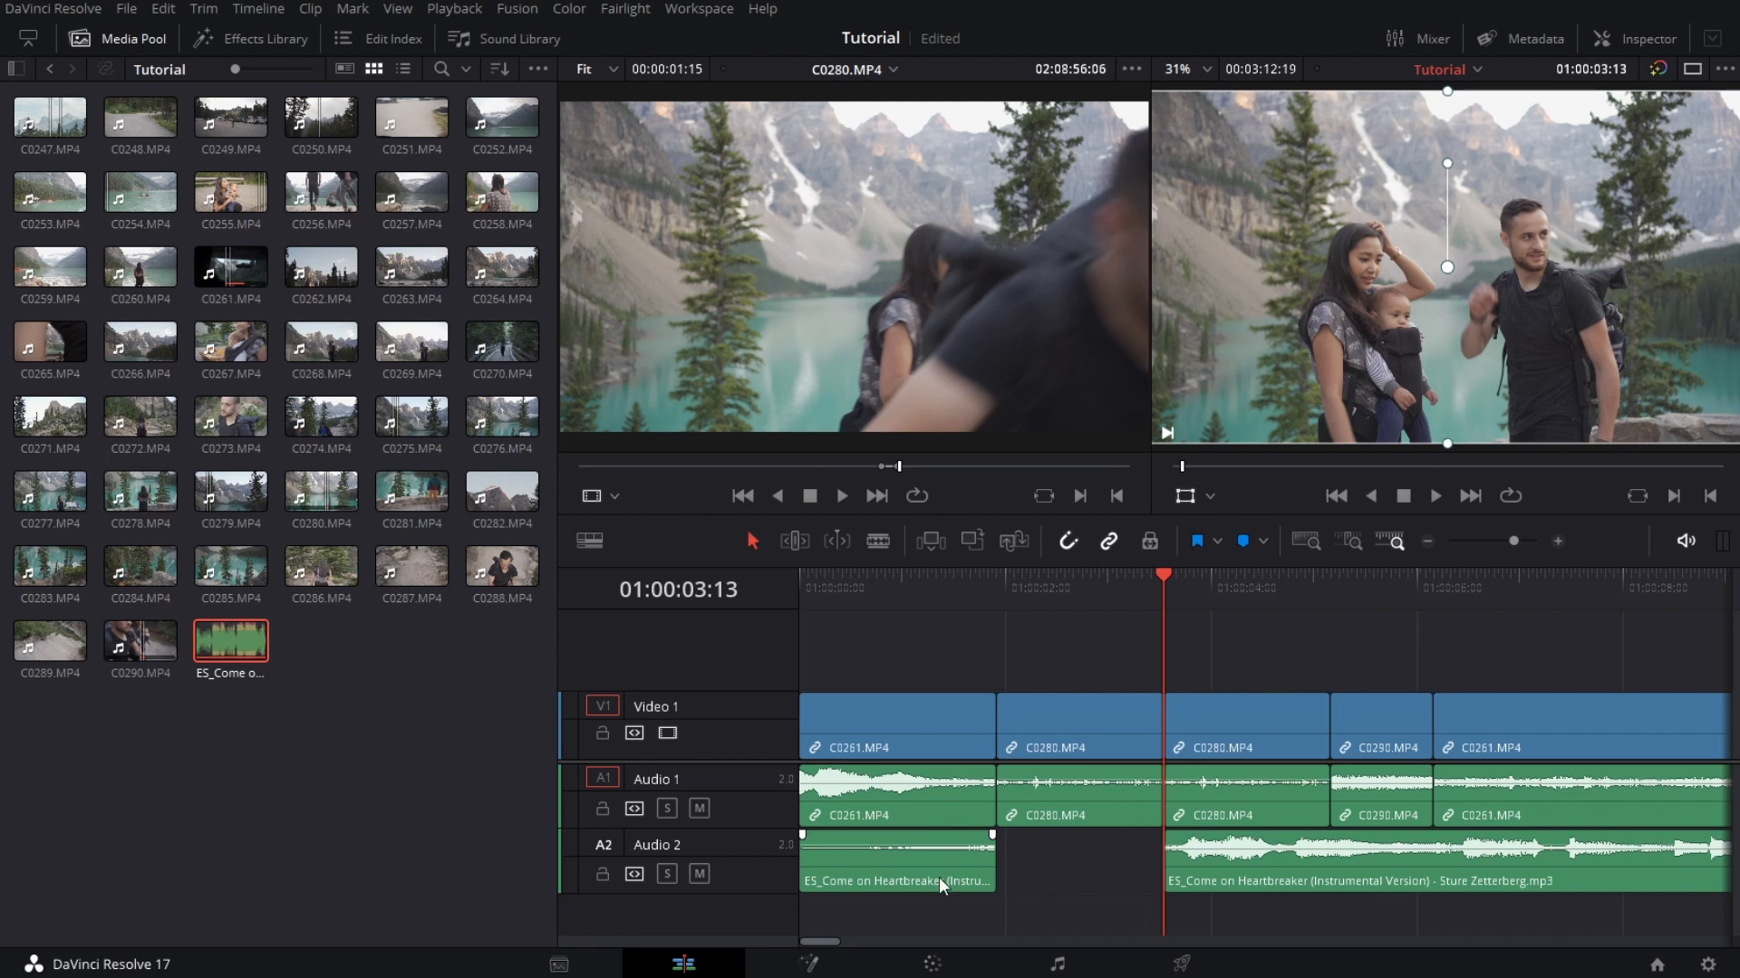
- Check how the insert affects the music on Audio 2, and undo the last C0280.MP4 insert
click(936, 593)
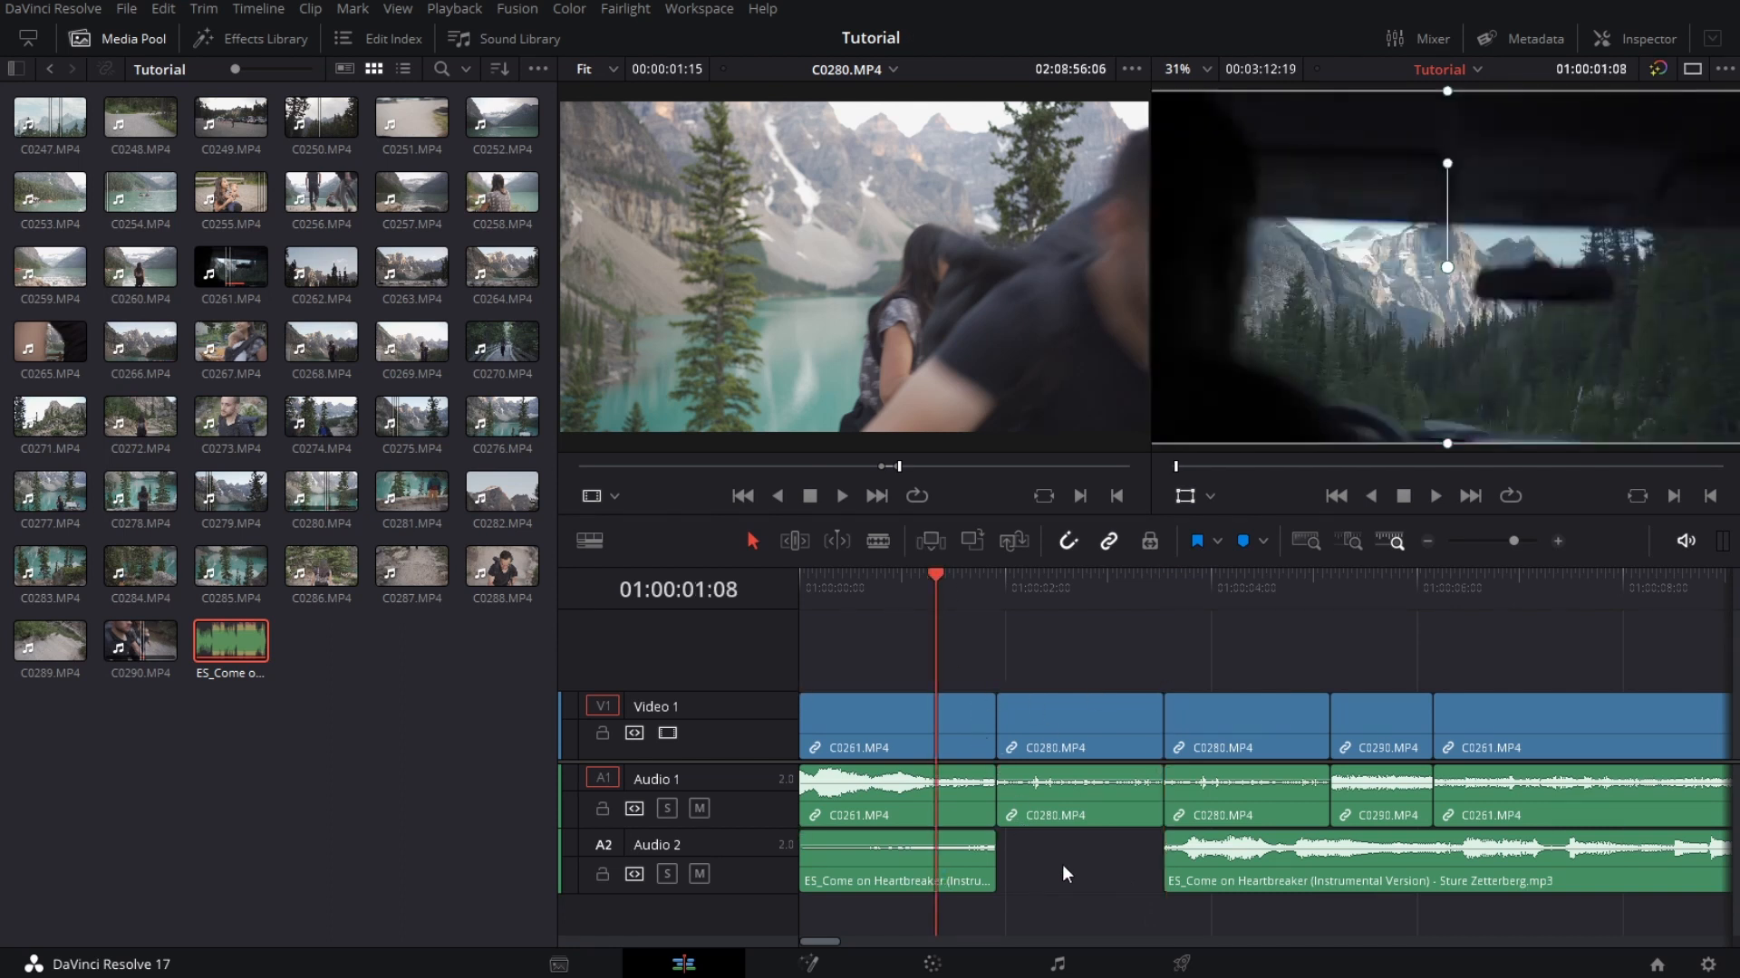
click(1188, 584)
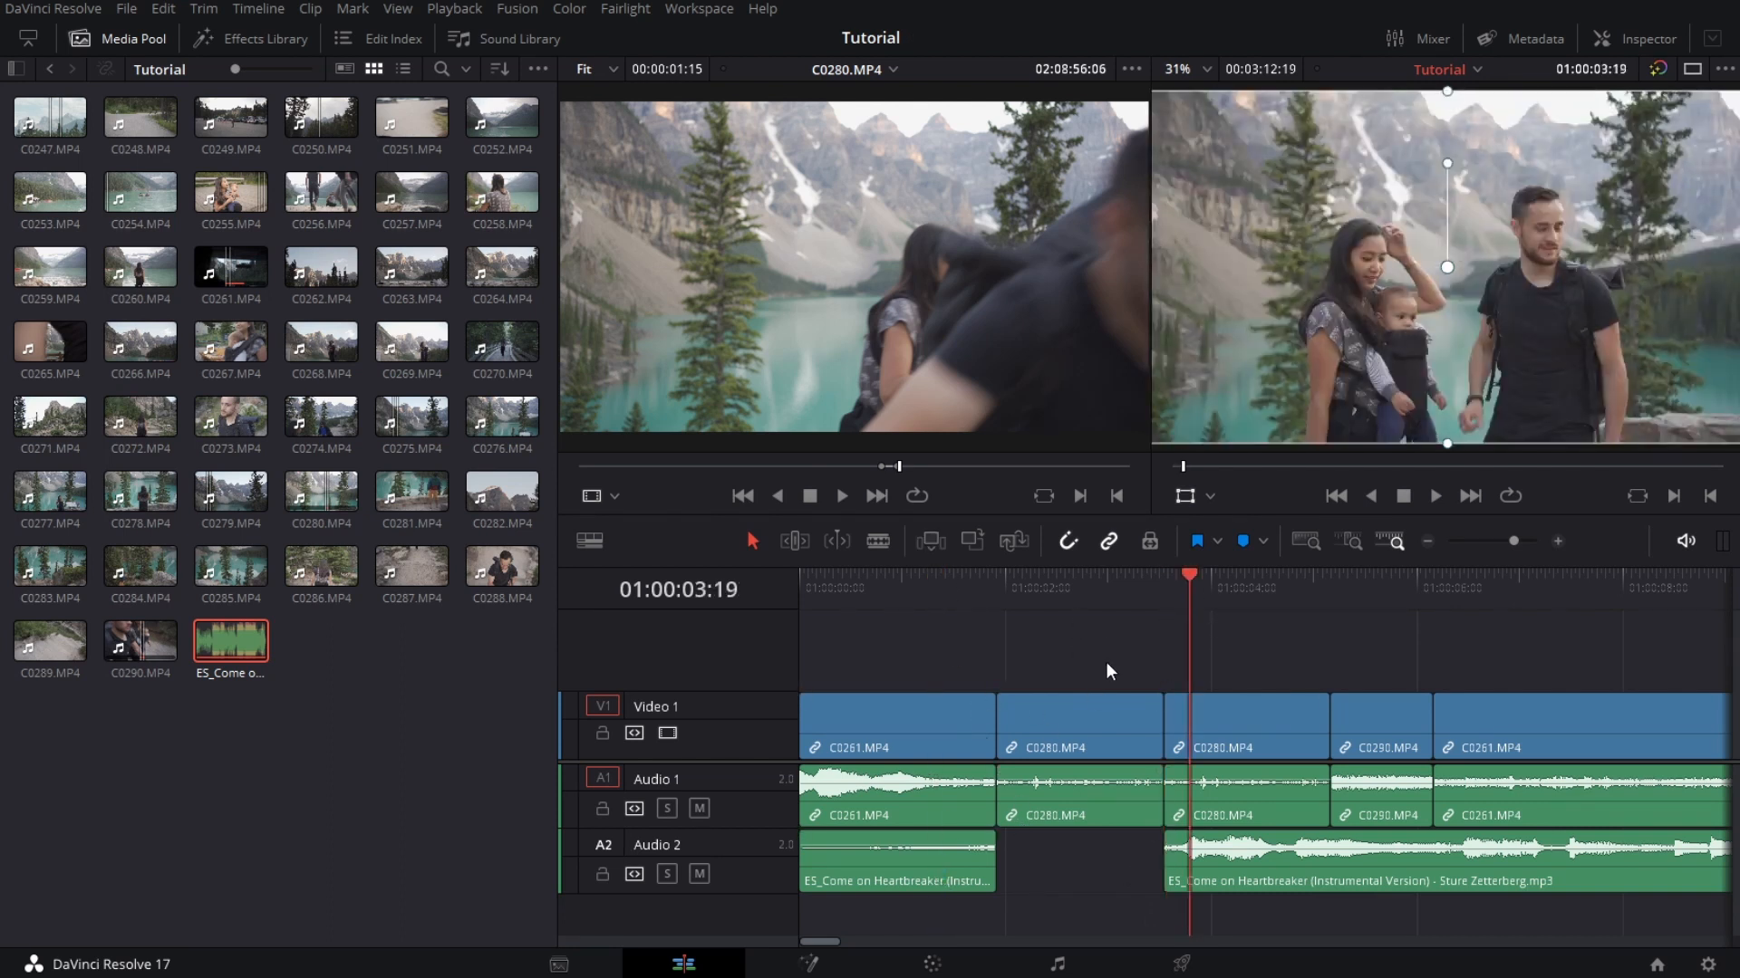
click(1096, 725)
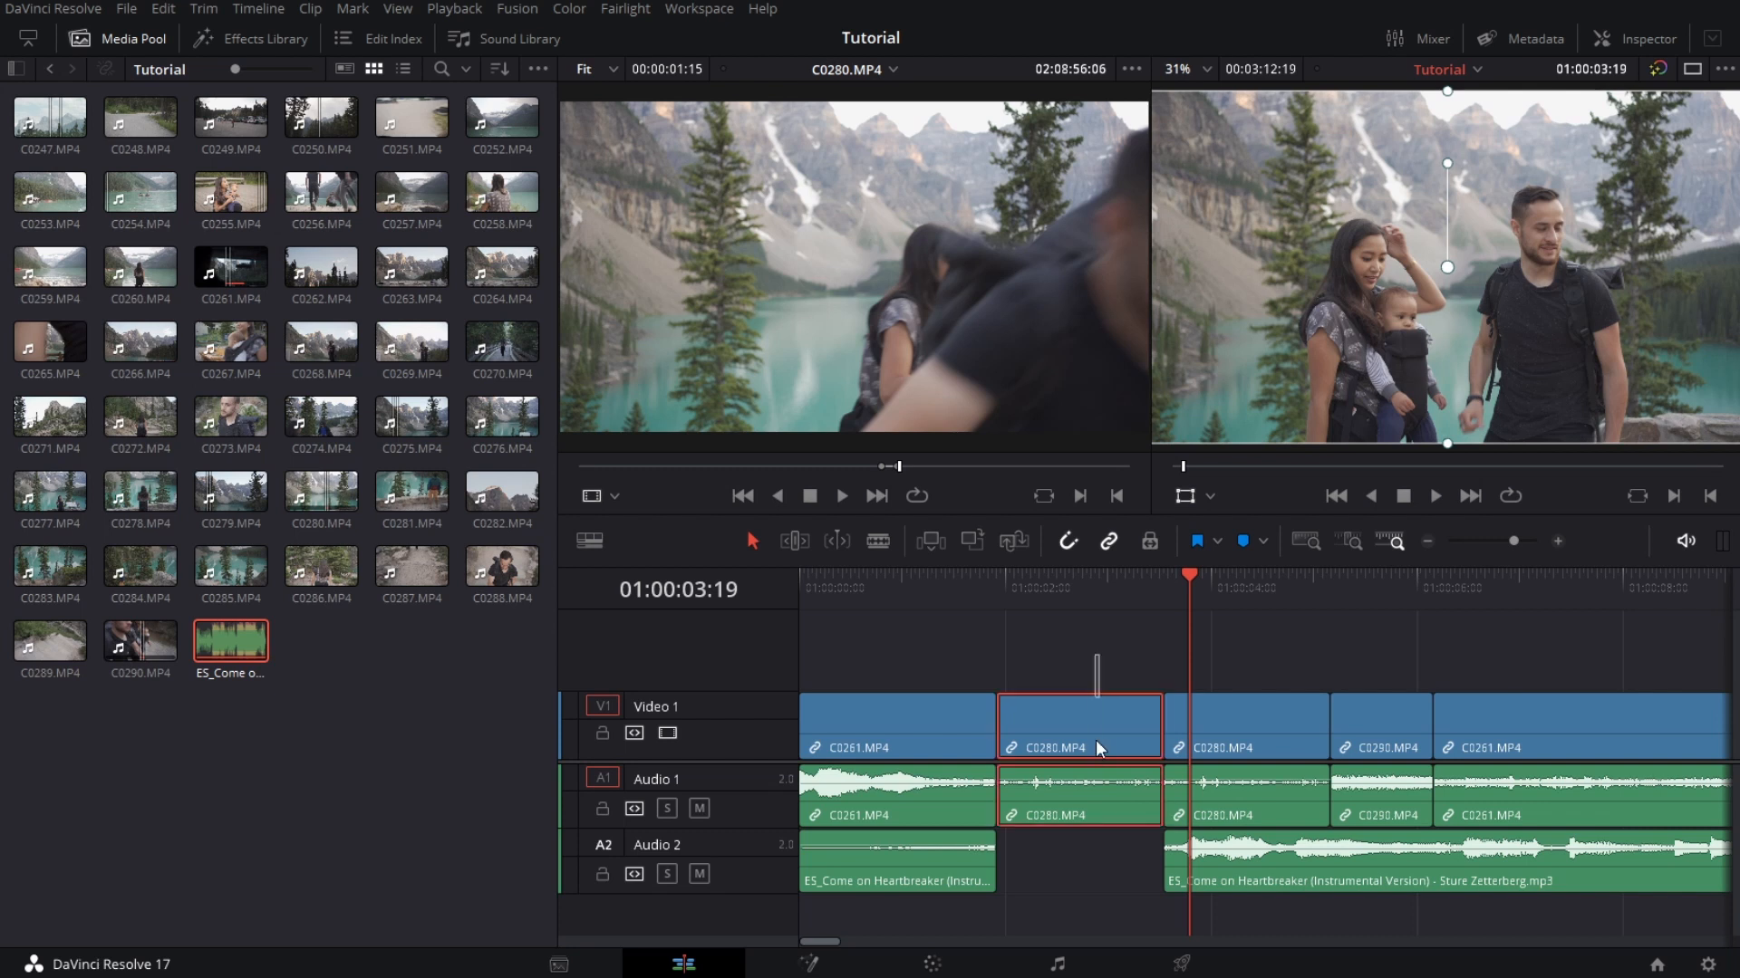
key(Delete)
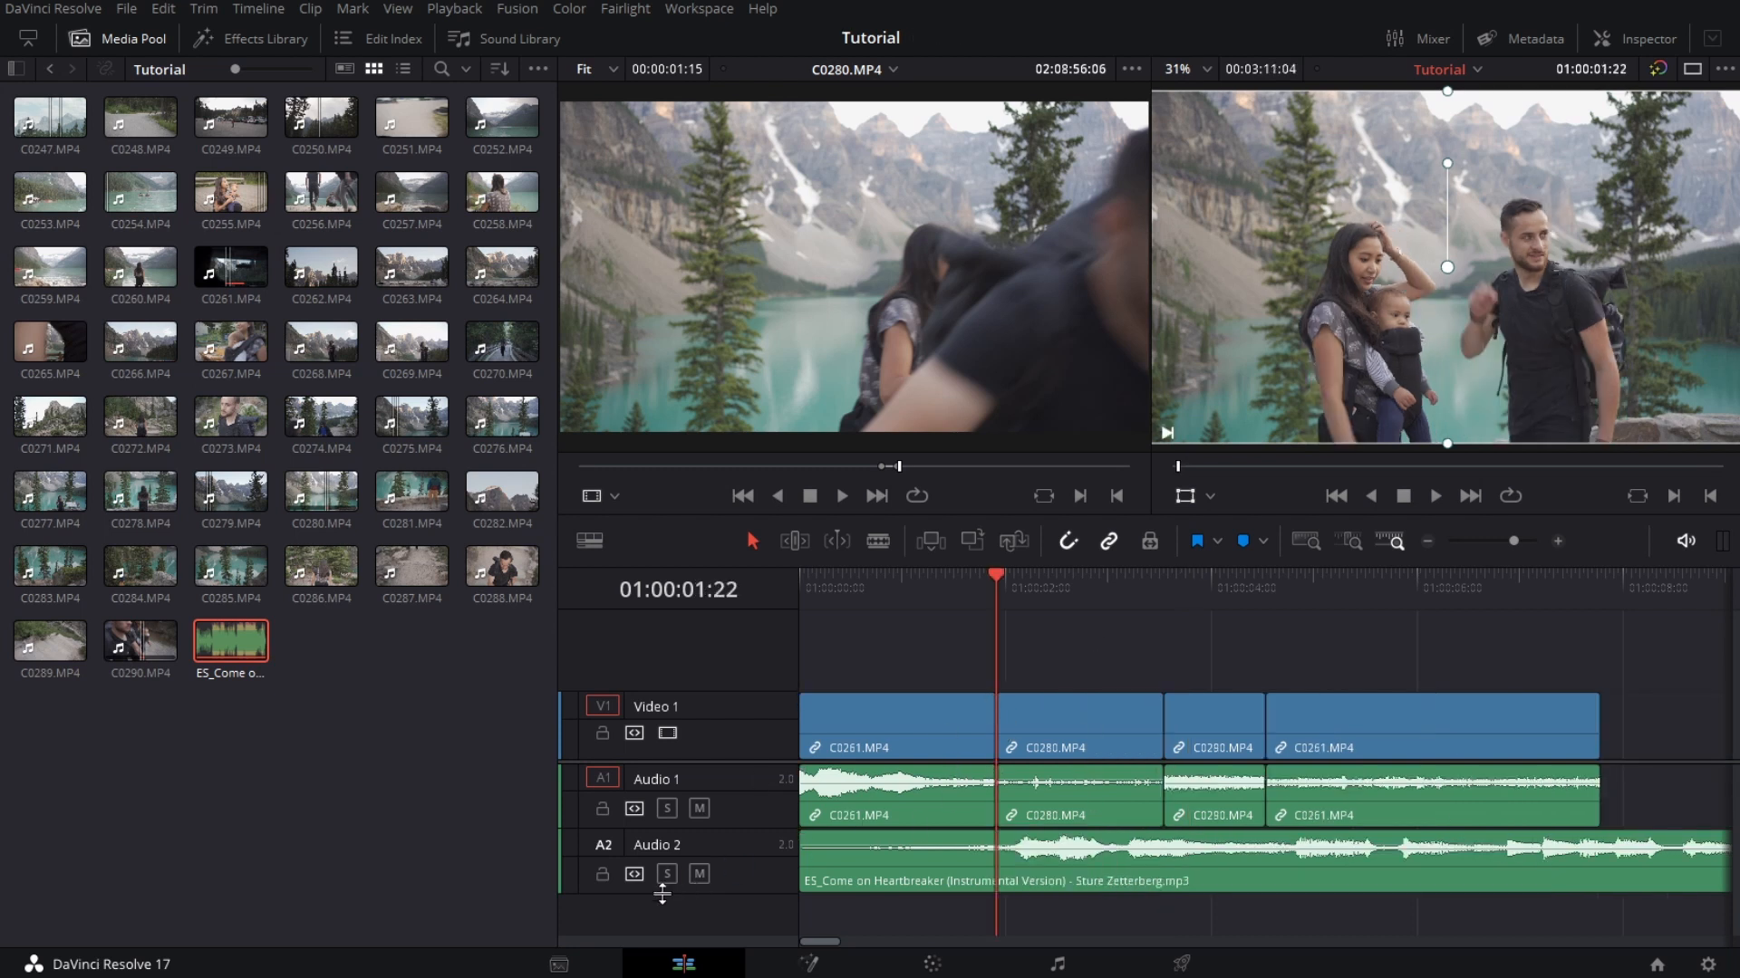
- Lock the Audio 2 music track and try inserting the marked section of C0280.MP4 at 01:00:01:22
click(601, 875)
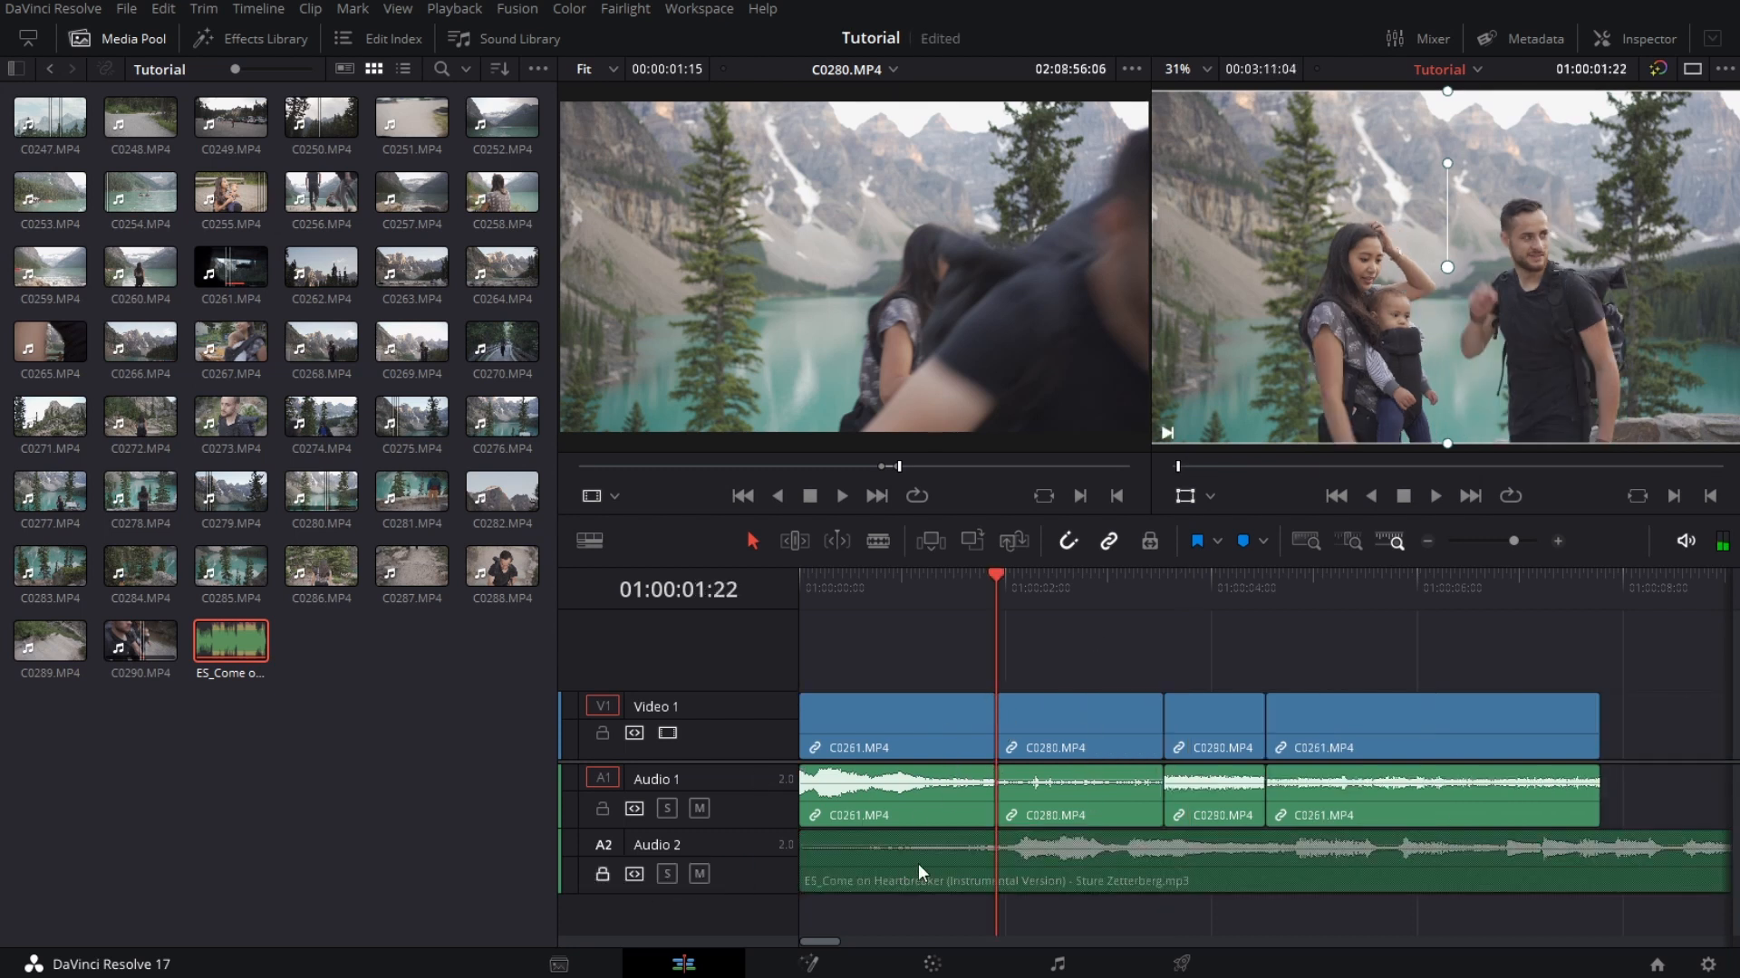
key(ctrl+s)
key(F9)
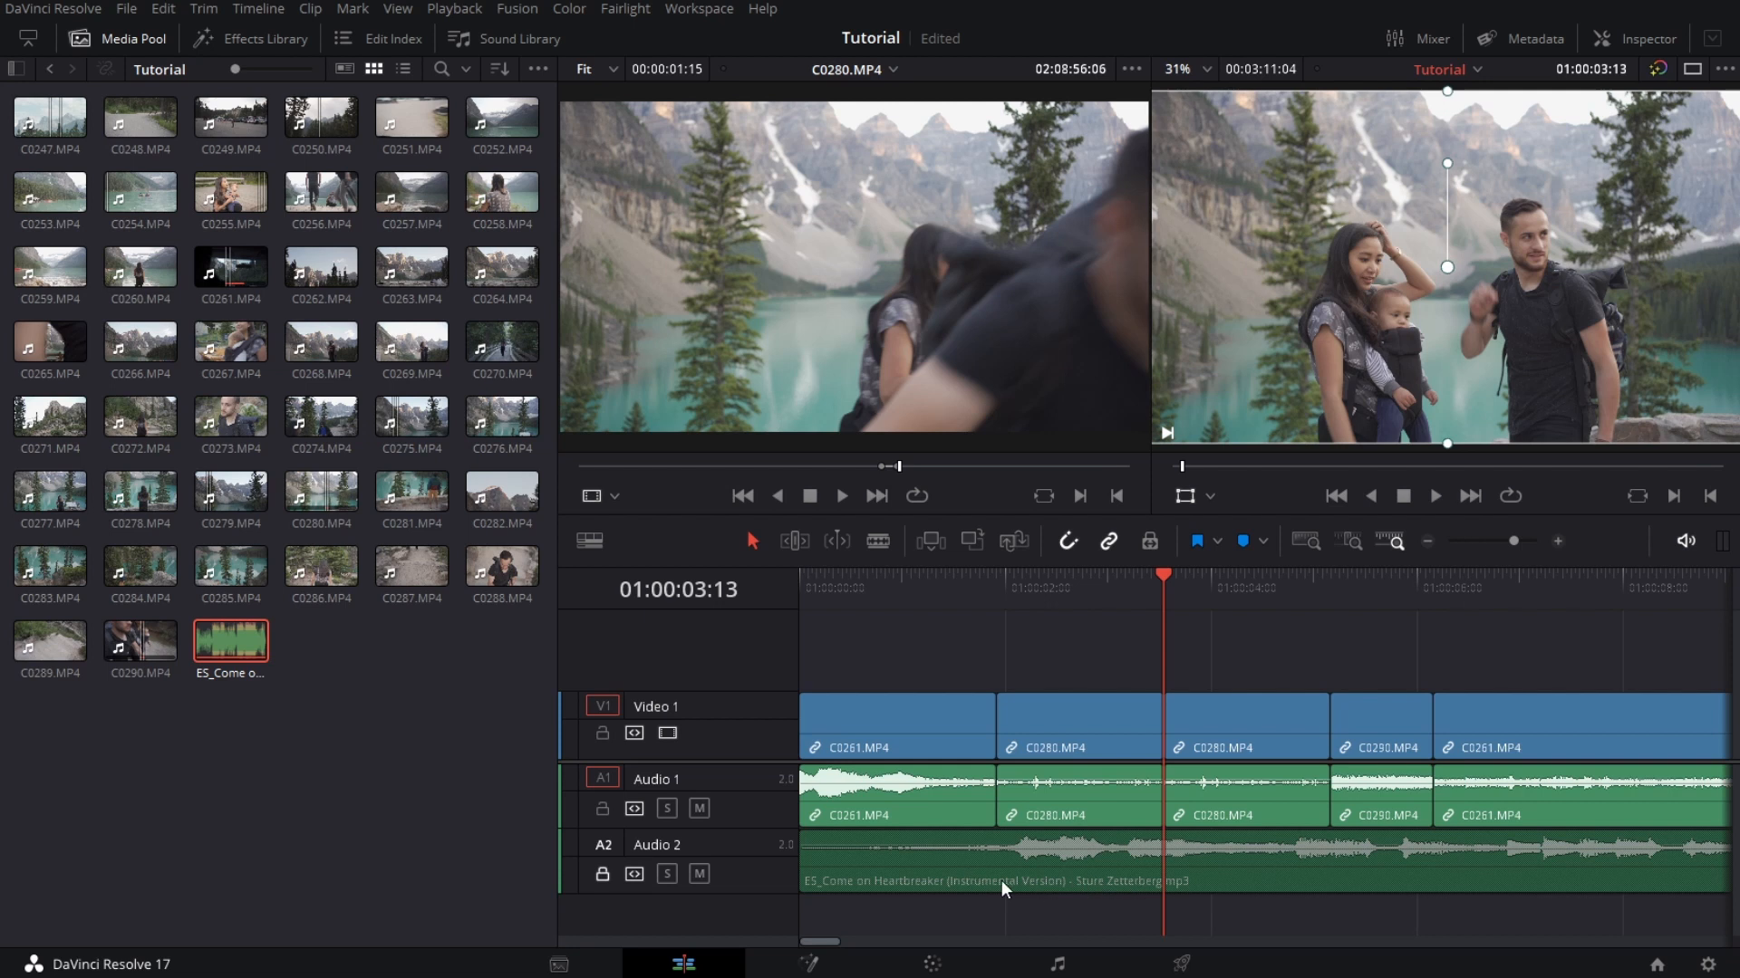
key(ctrl+s)
key(ctrl+z)
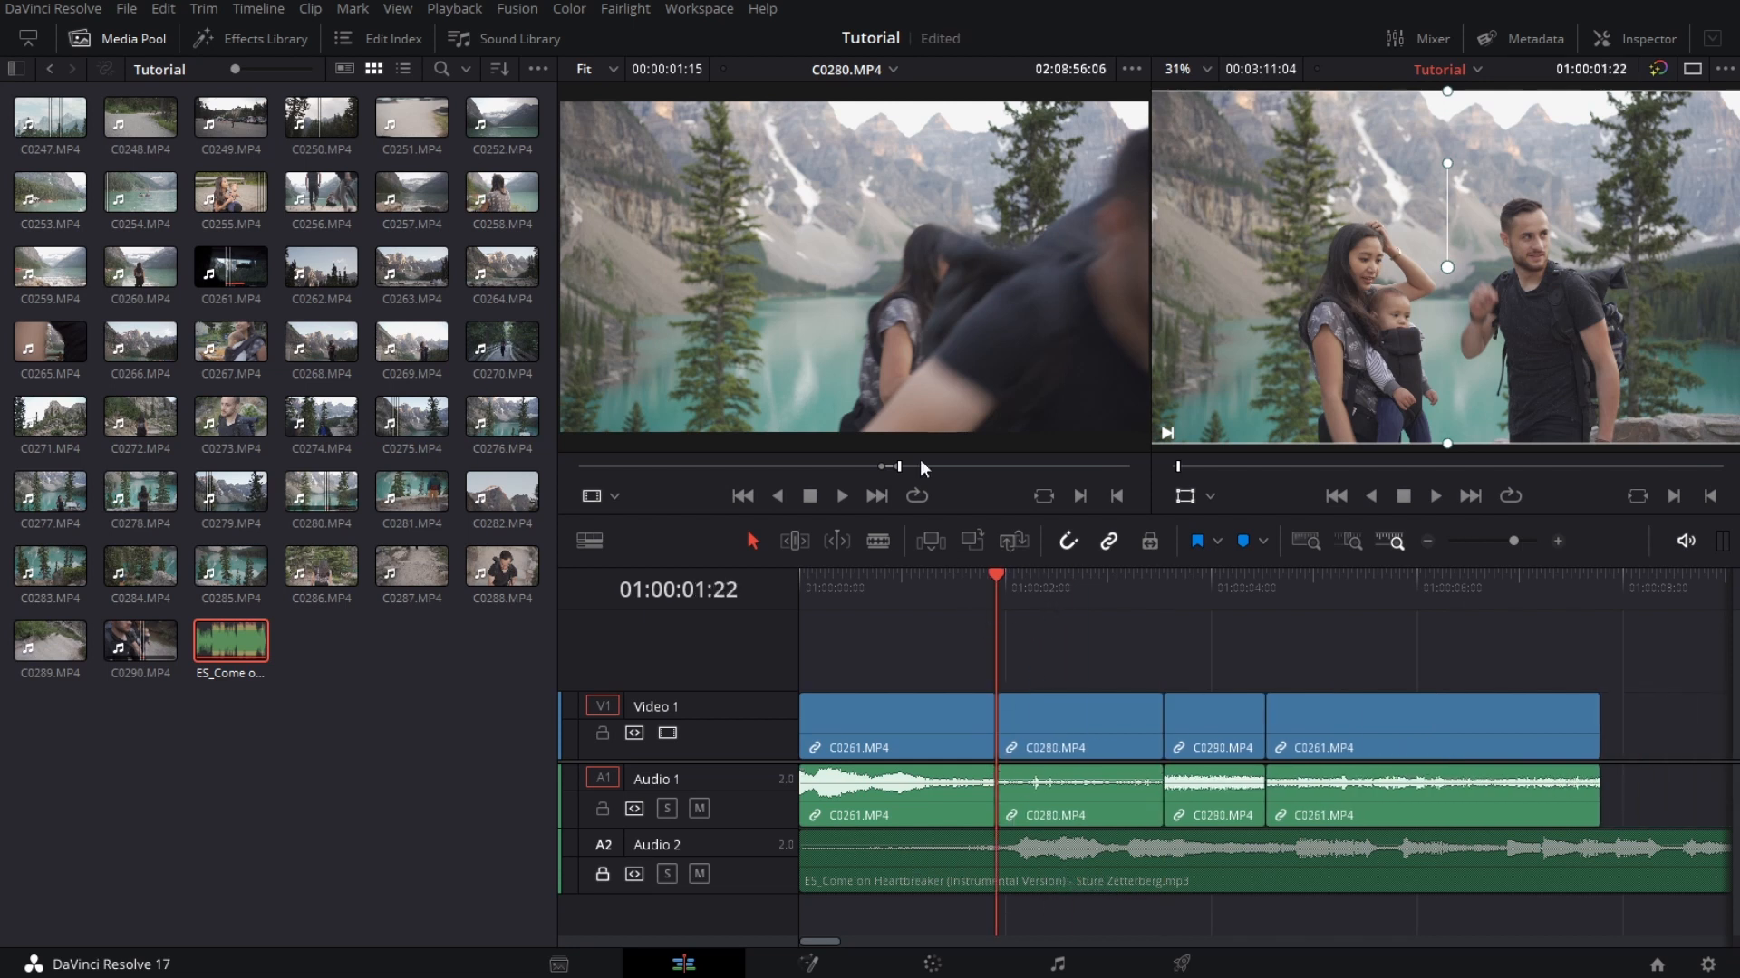
- Try placing only the video of C0280.MP4 on a new Video 2 track at 01:00:01:22
key(ctrl+s)
mouse_move(841, 421)
drag(834, 433, 964, 655)
click(1014, 662)
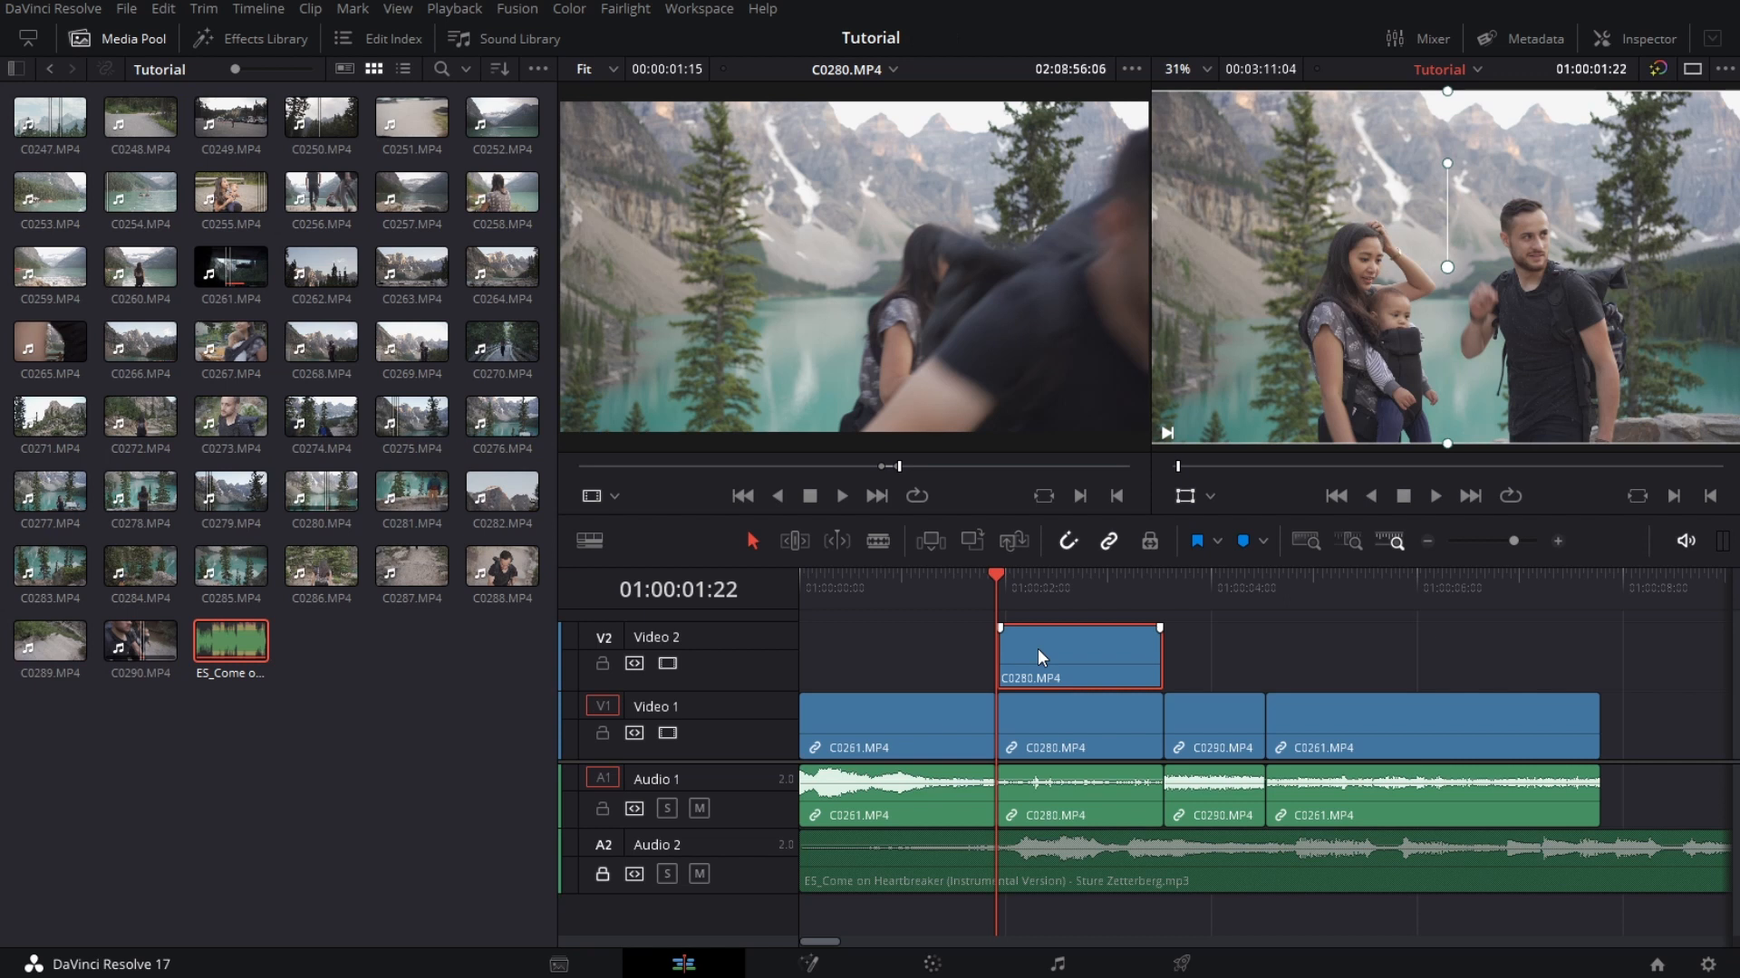
key(Delete)
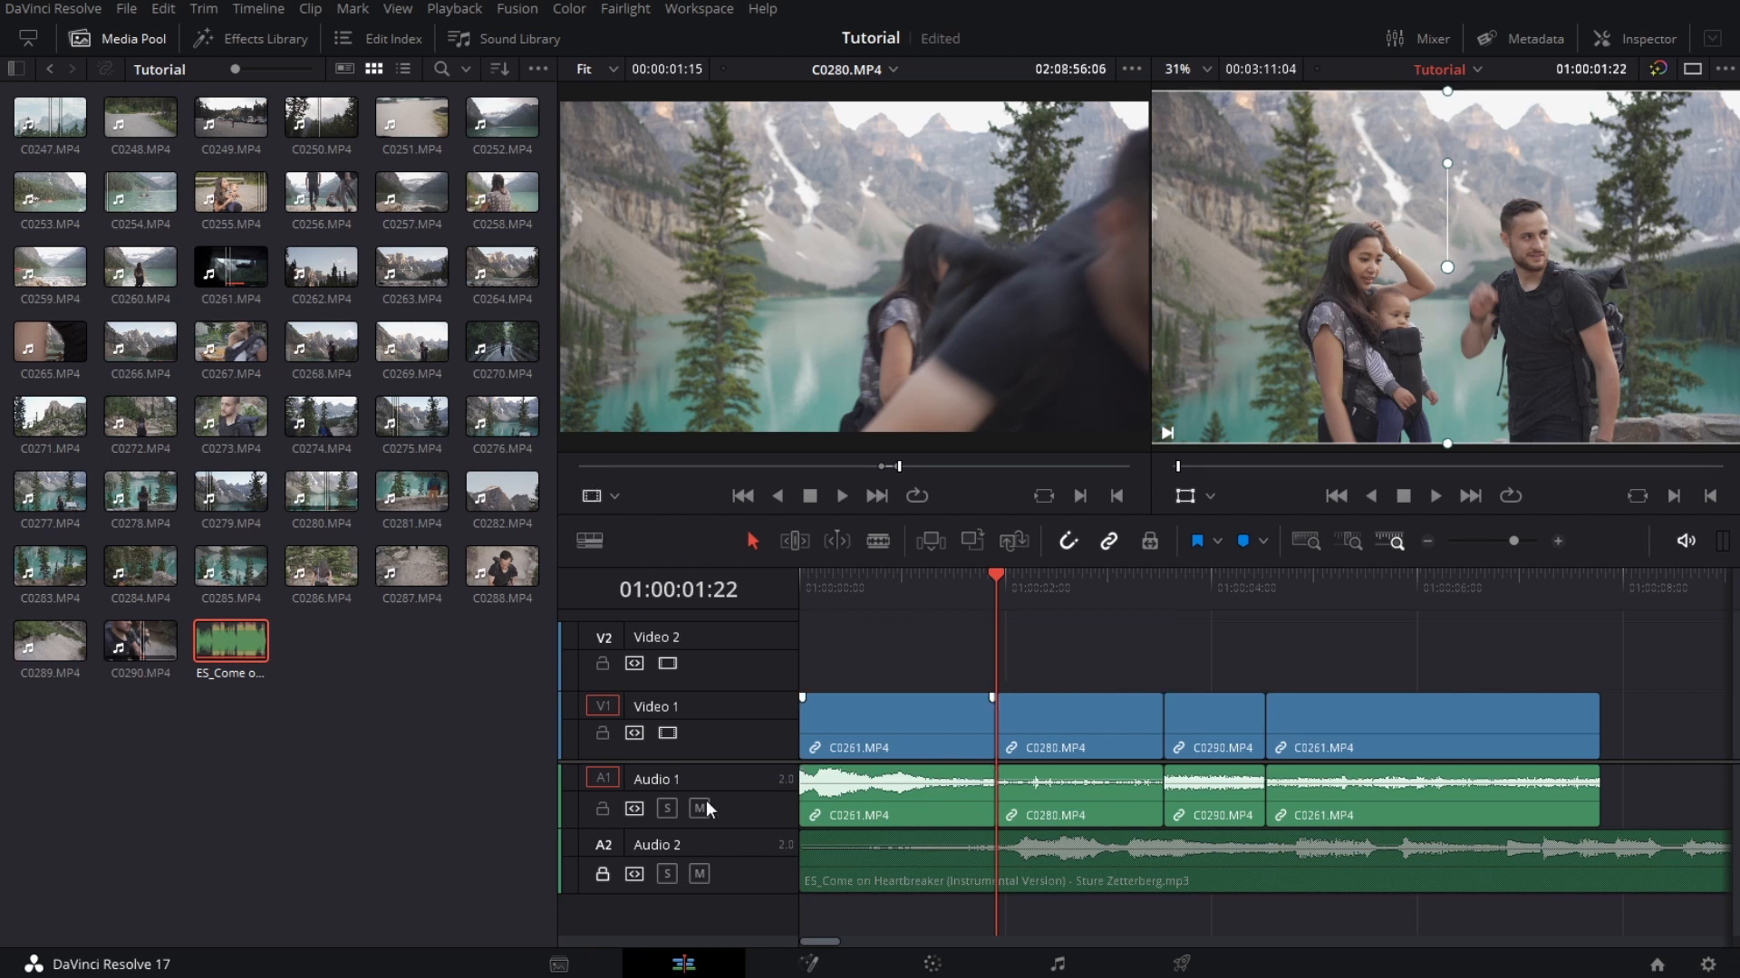
- Turn off the Audio 1 destination and try a video-only insert of C0280.MP4 at 01:00:01:22
click(600, 779)
key(F9)
click(1058, 744)
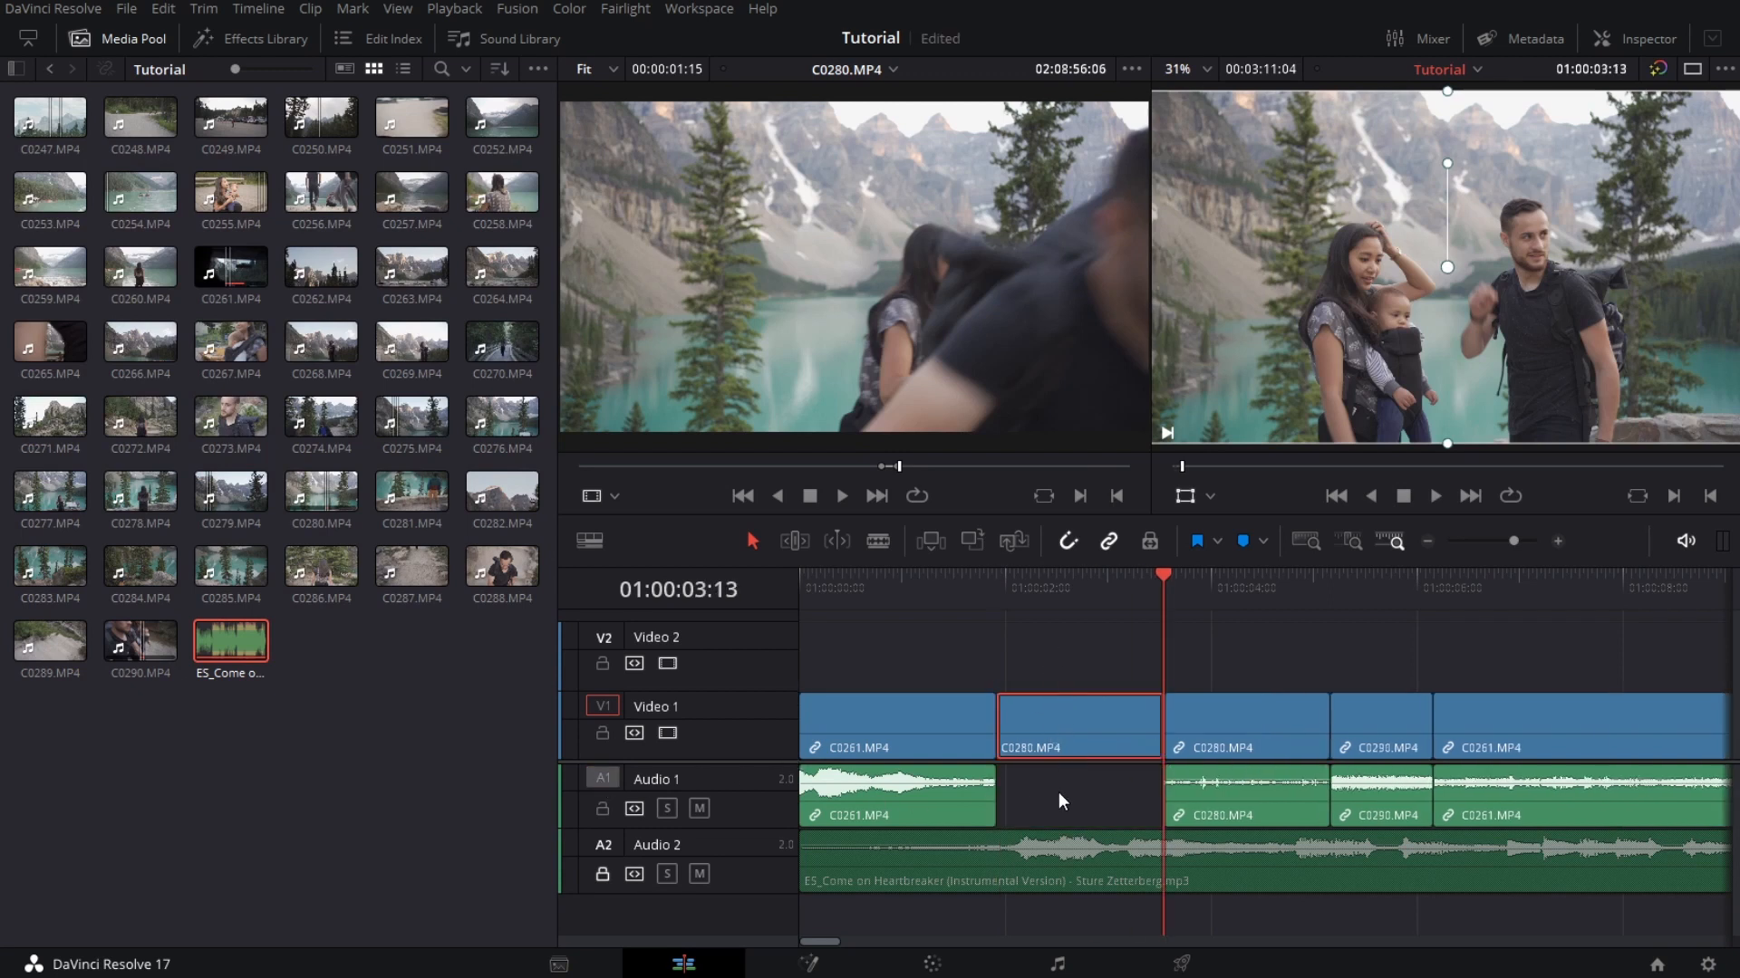
drag(1028, 790, 1122, 808)
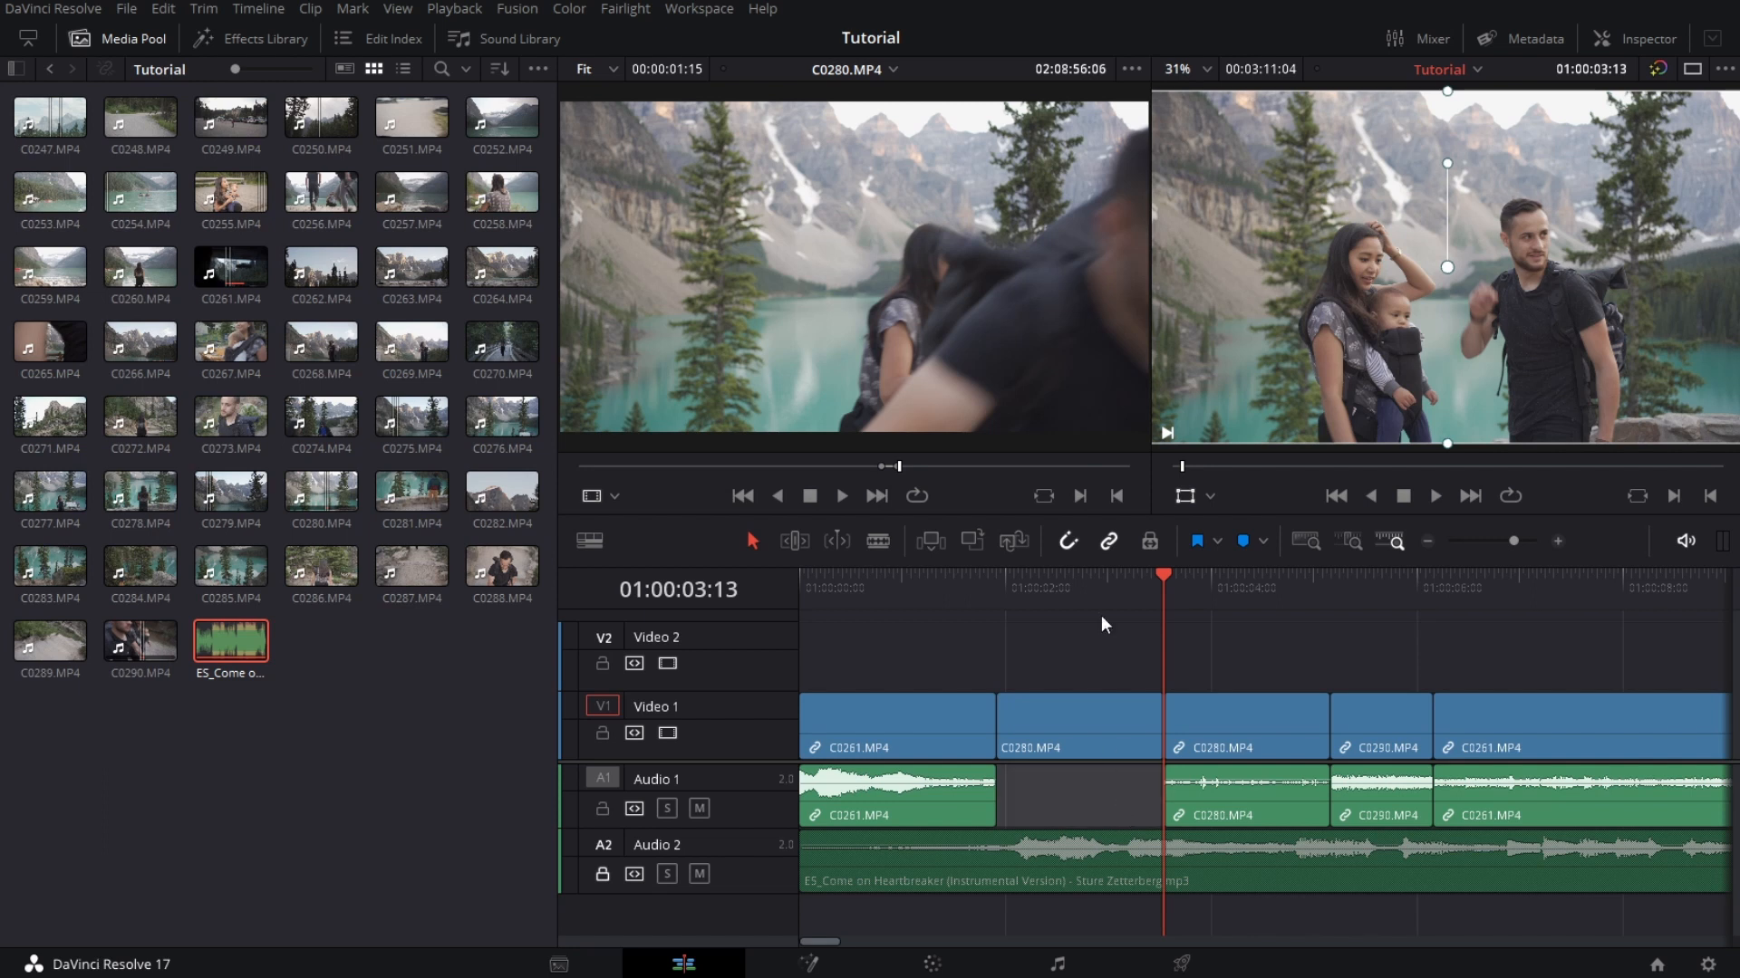
click(1058, 714)
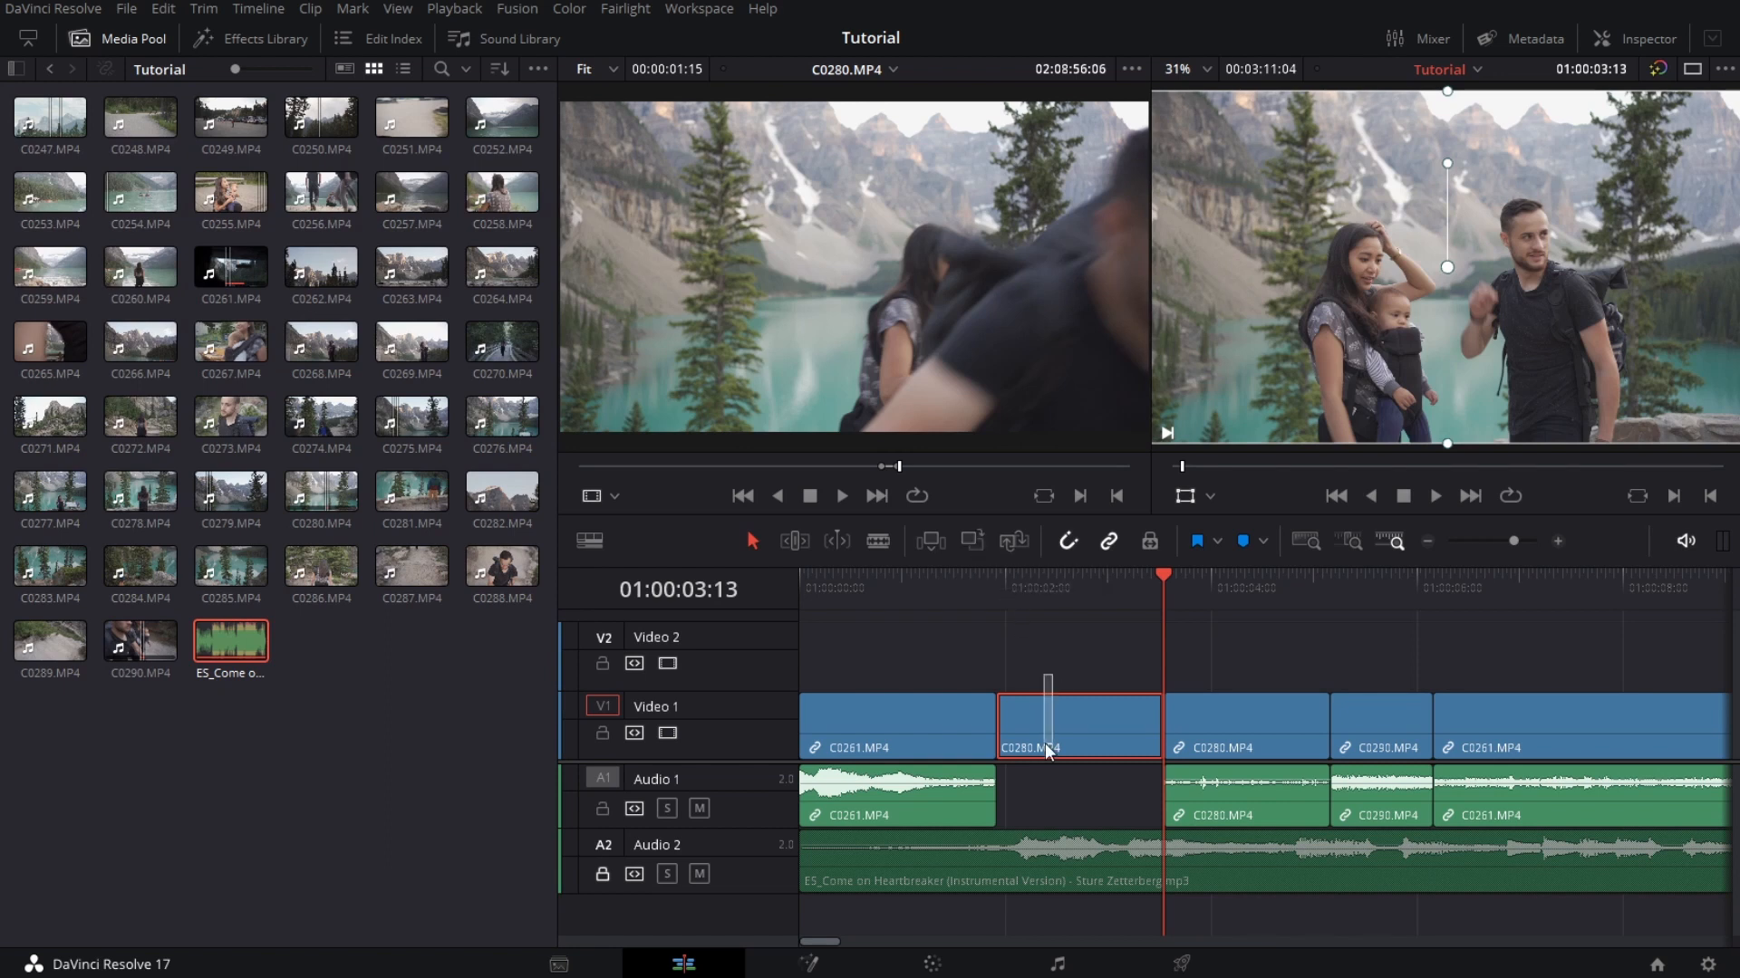
key(BackSpace)
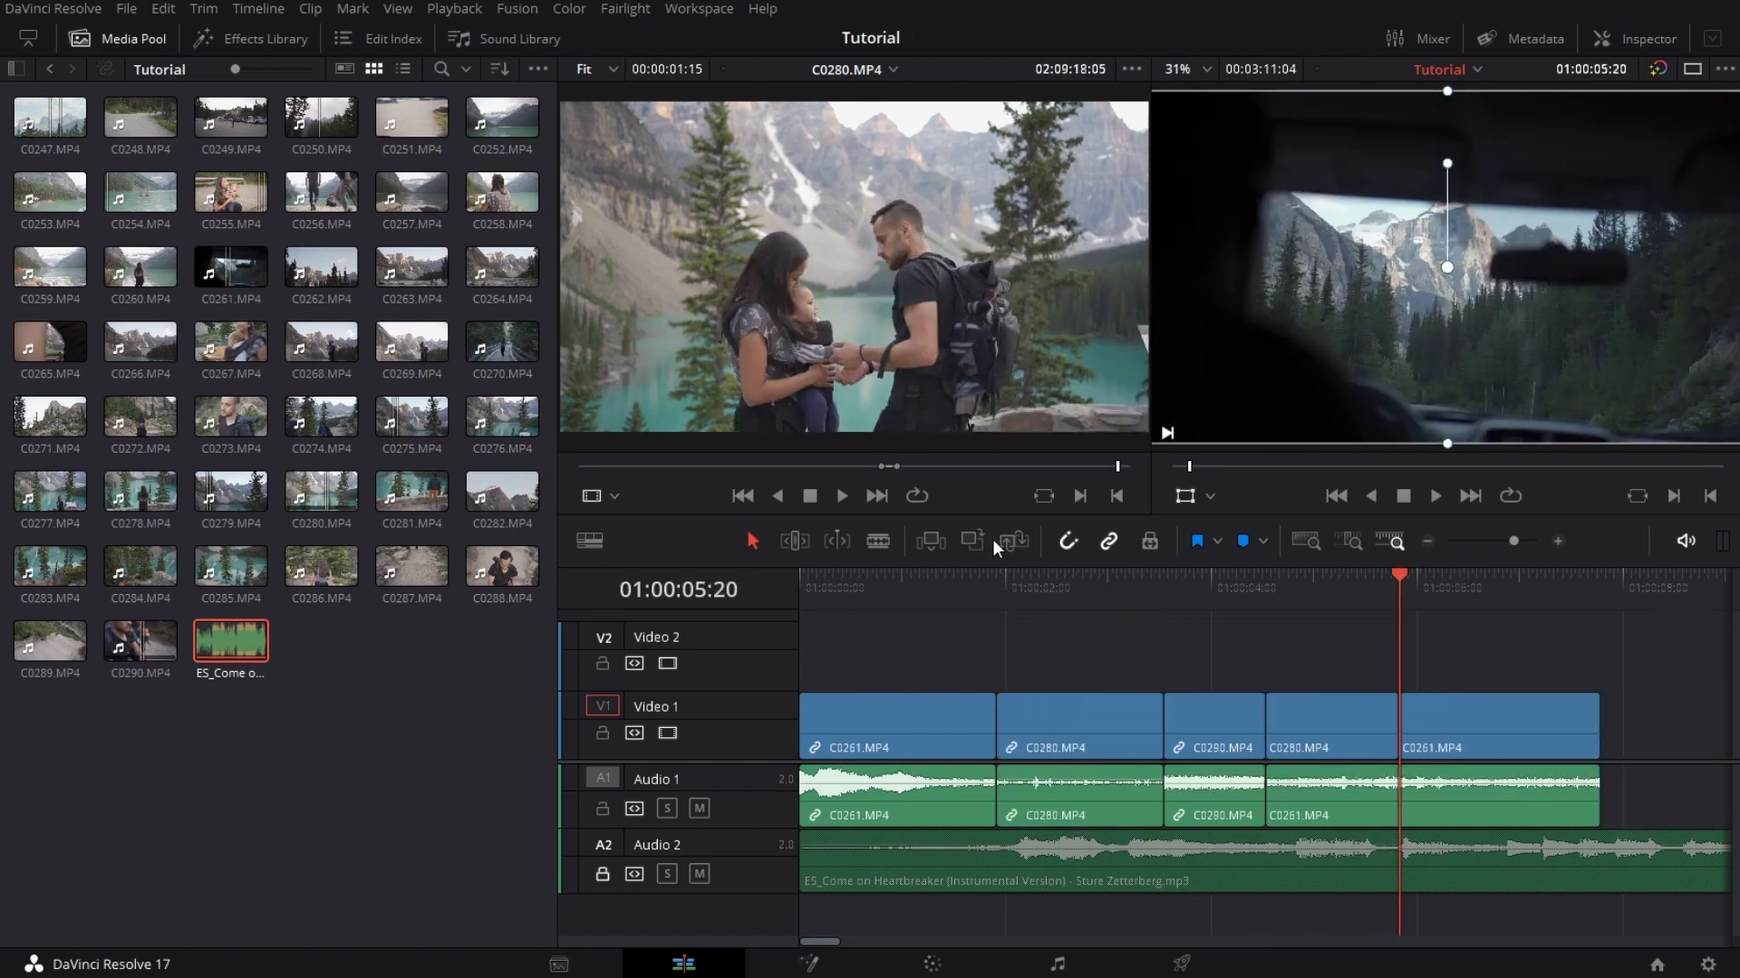
- Delete all clips from Video 1 and Audio 1, keeping only the locked music on Audio 2
drag(1590, 662, 840, 775)
key(BackSpace)
click(1335, 792)
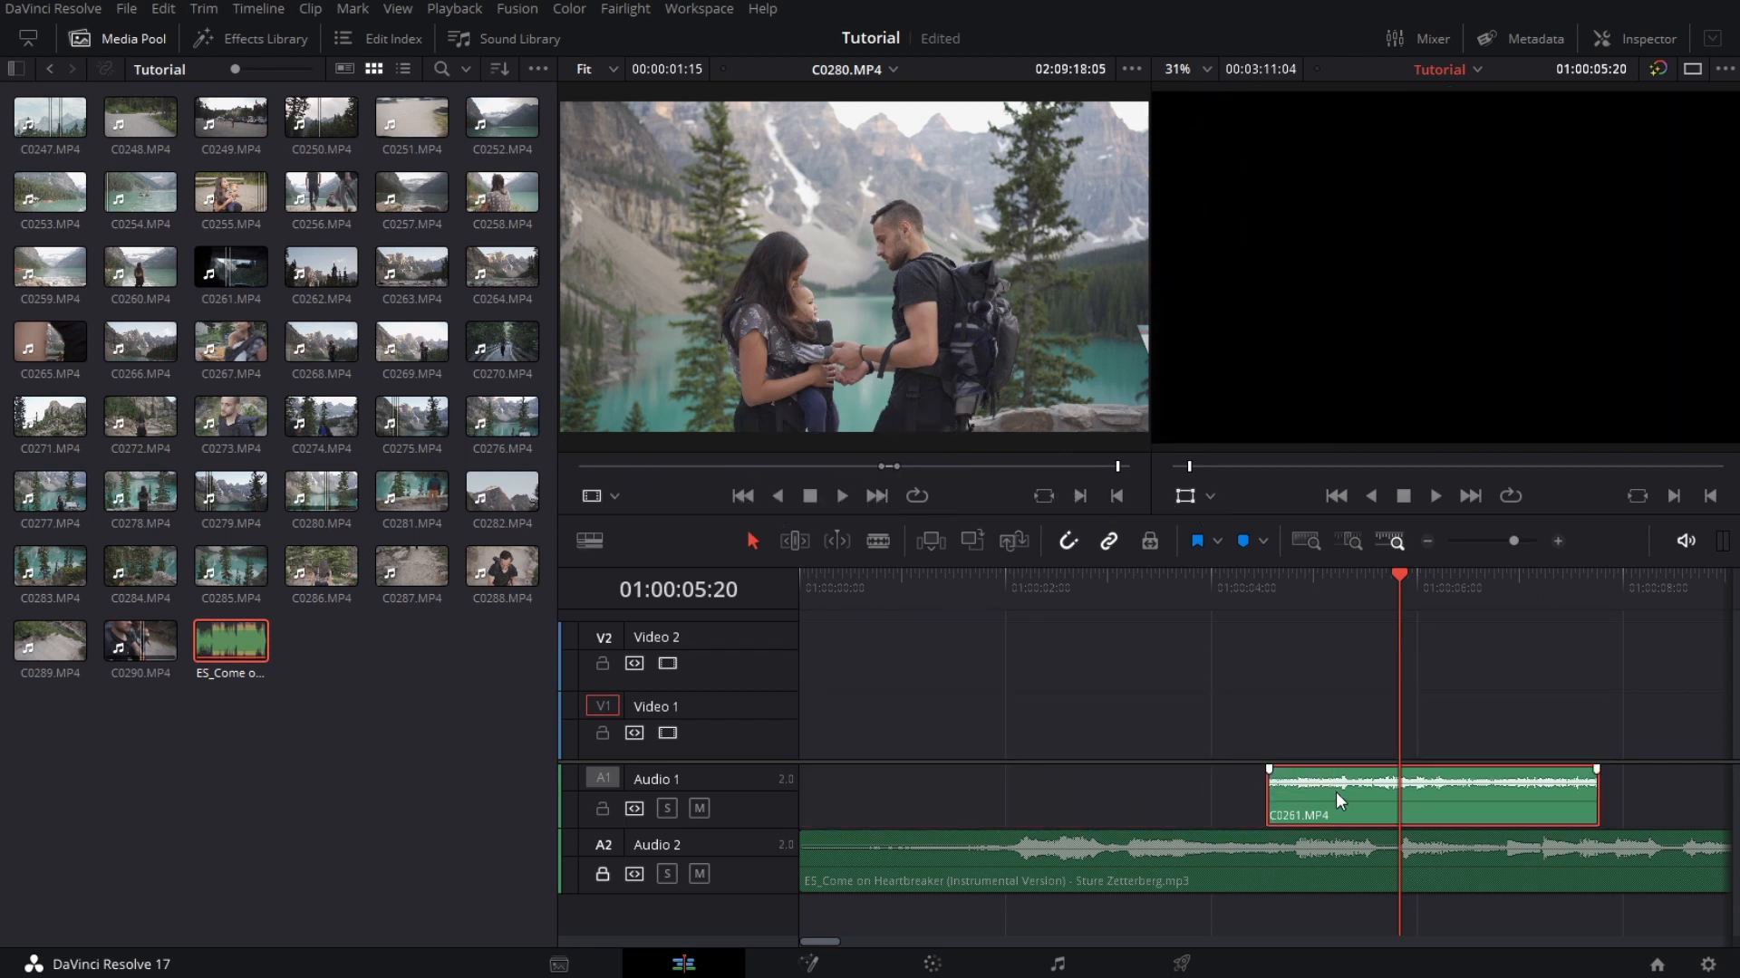
key(BackSpace)
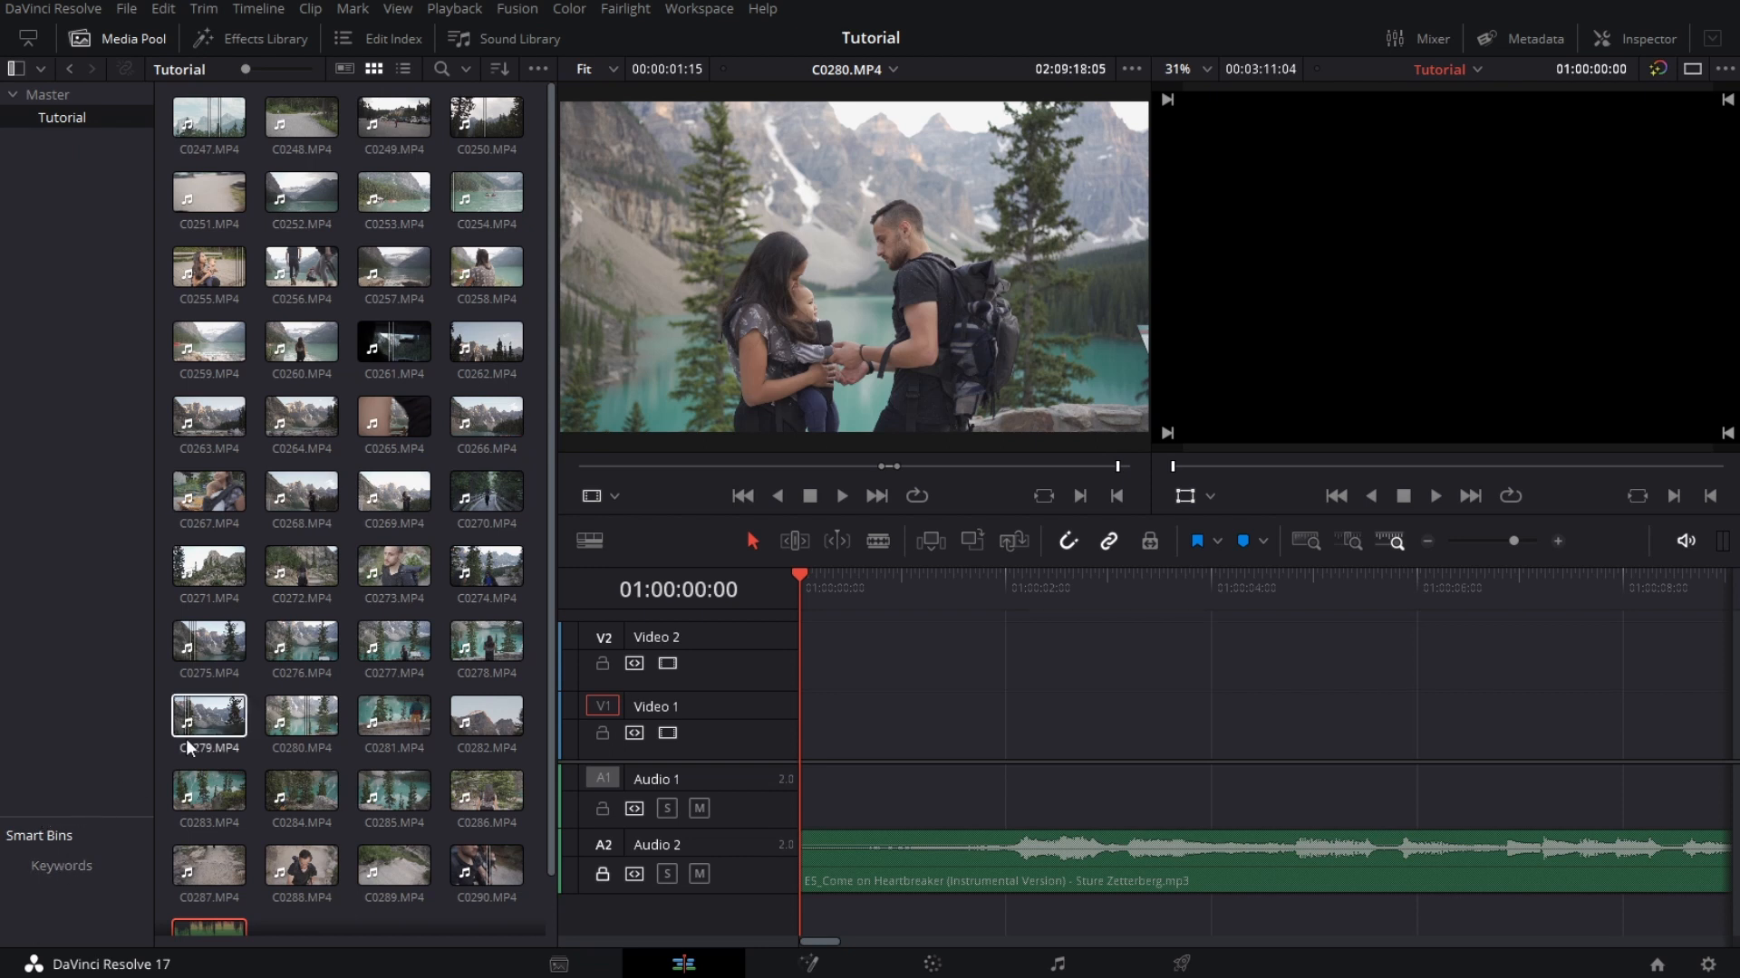
- Browse the projects of the youtube database in the Project Manager and return to the Tutorial timeline
key(shift+1)
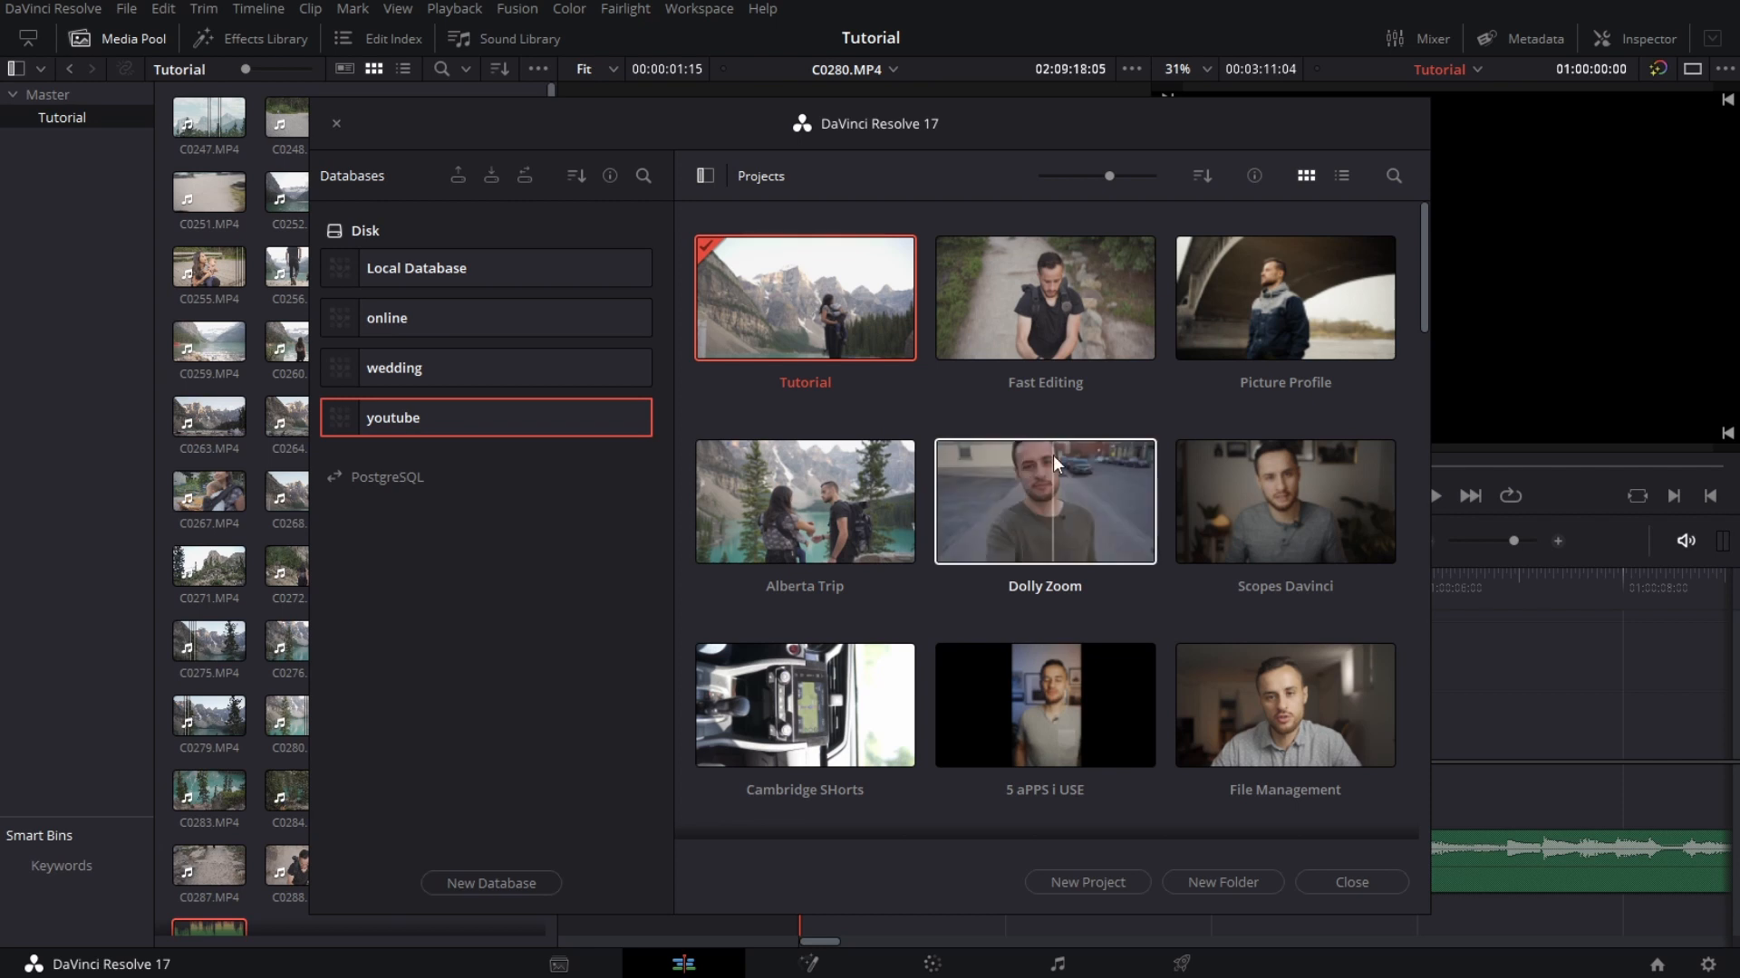
scroll(1044, 677, down, 4)
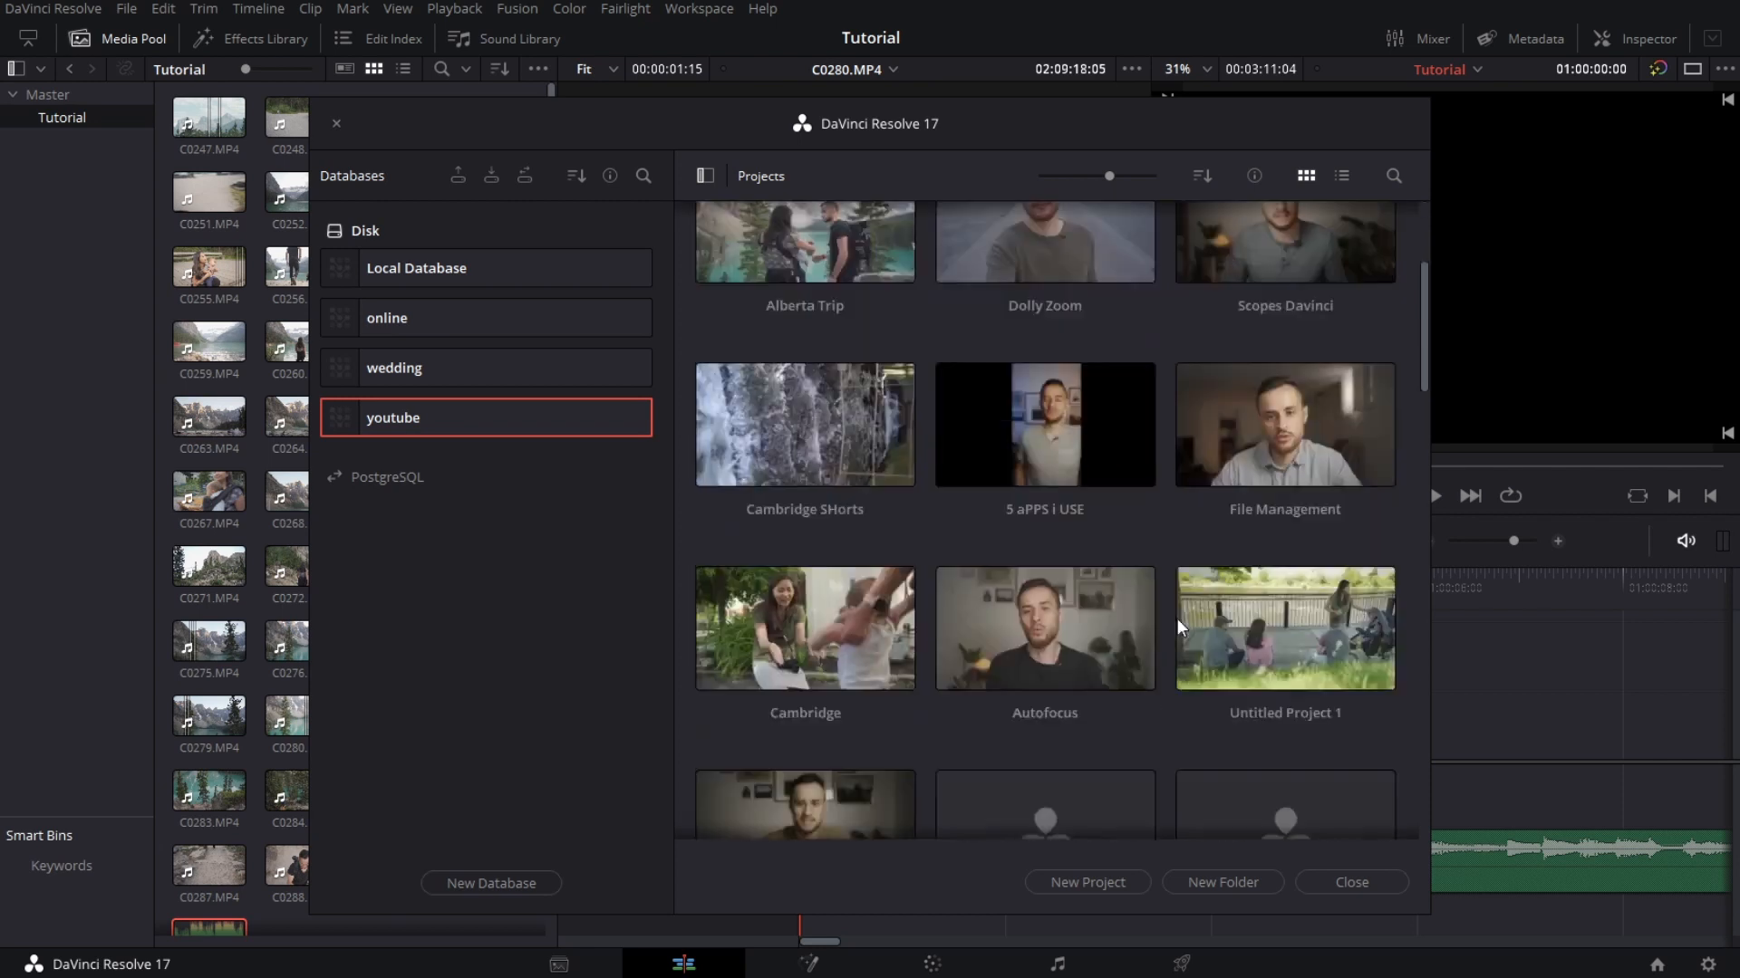
scroll(949, 491, down, 5)
scroll(1236, 596, up, 7)
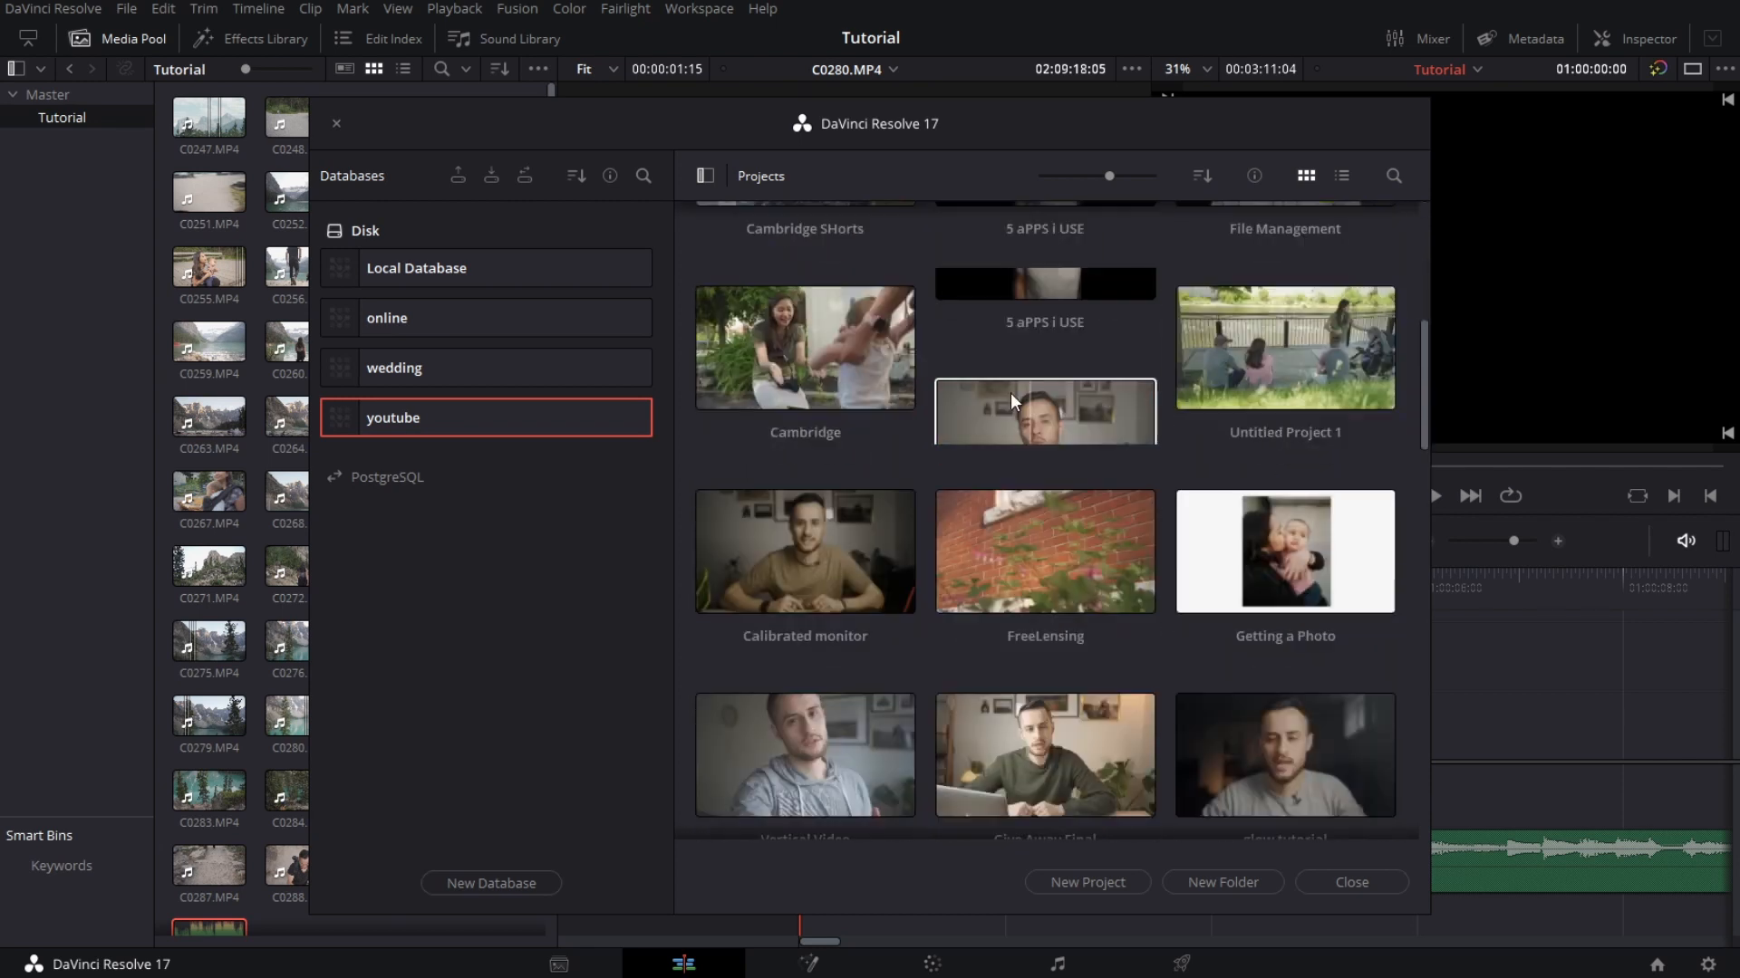
click(336, 130)
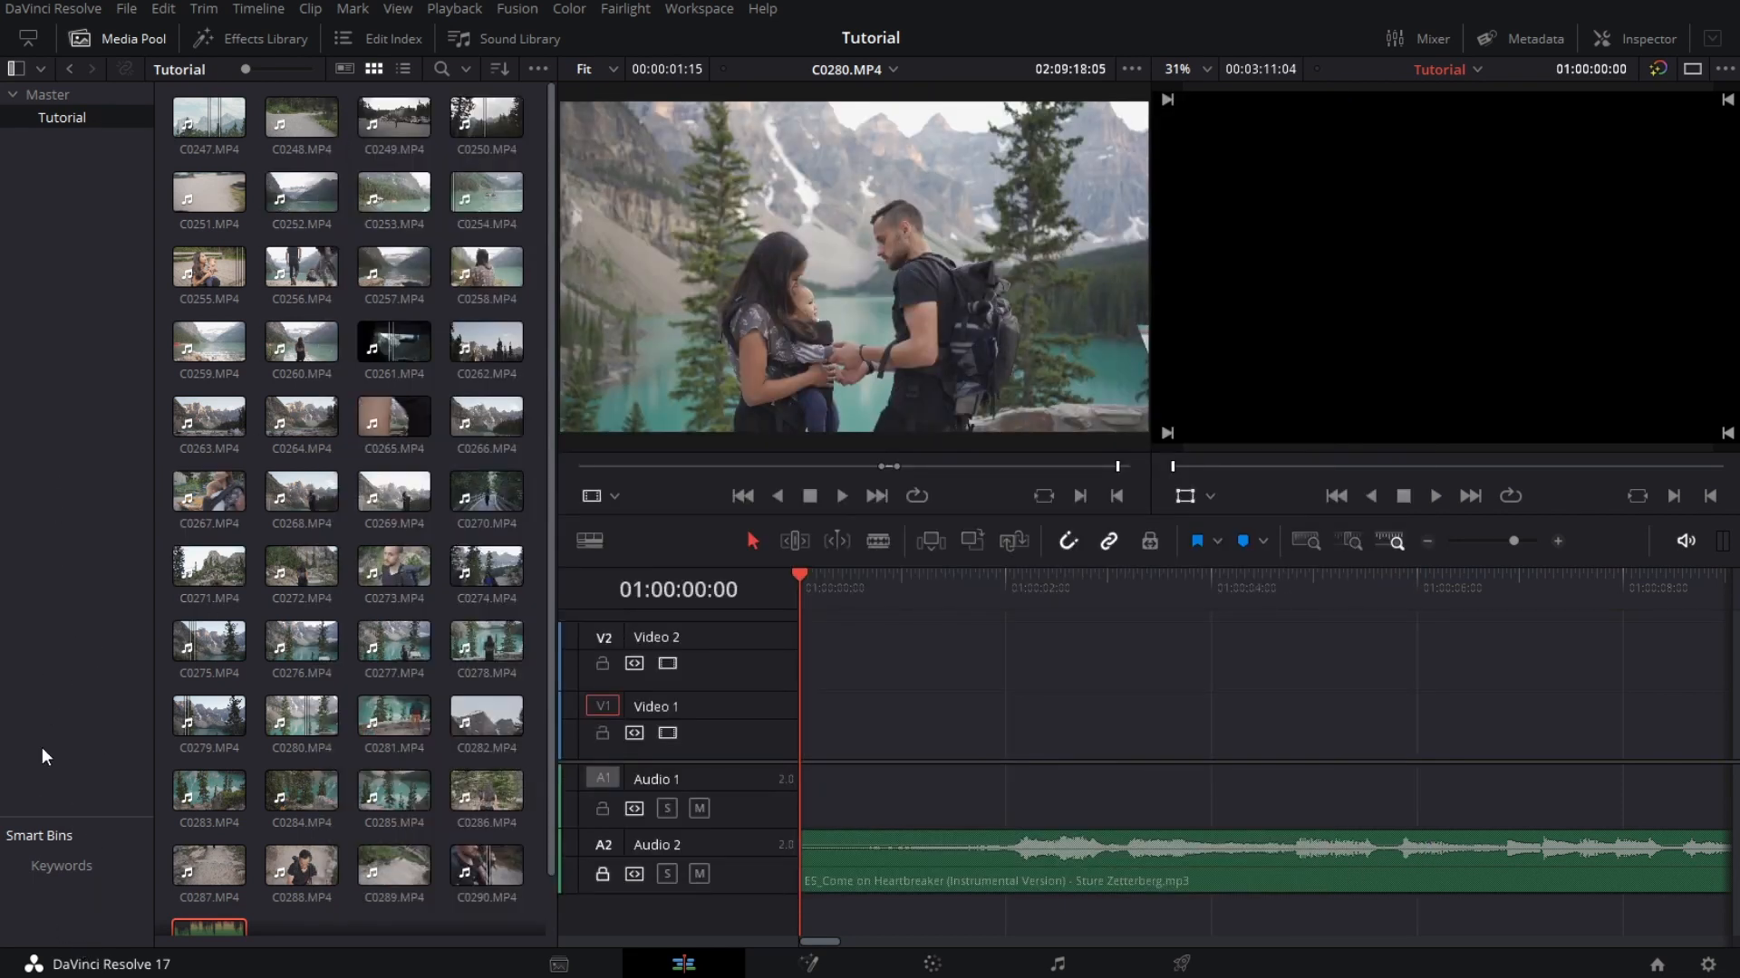
- Open the project's Master bin and hide the Smart Bins
click(67, 377)
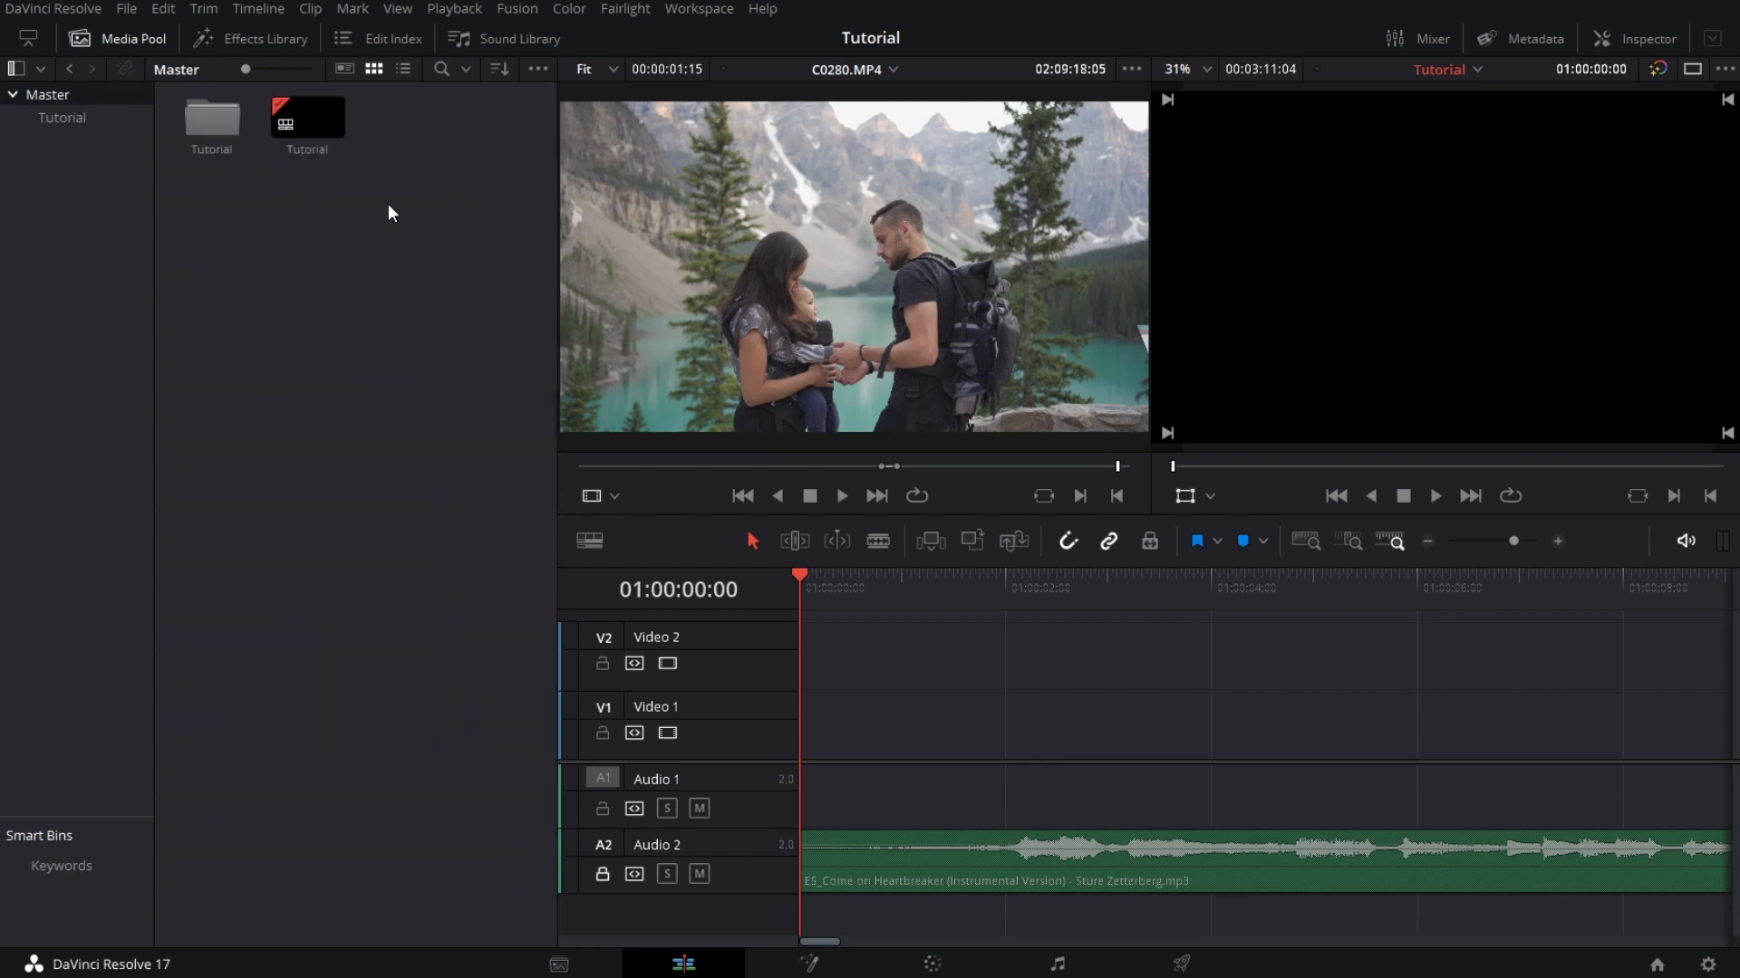
click(384, 7)
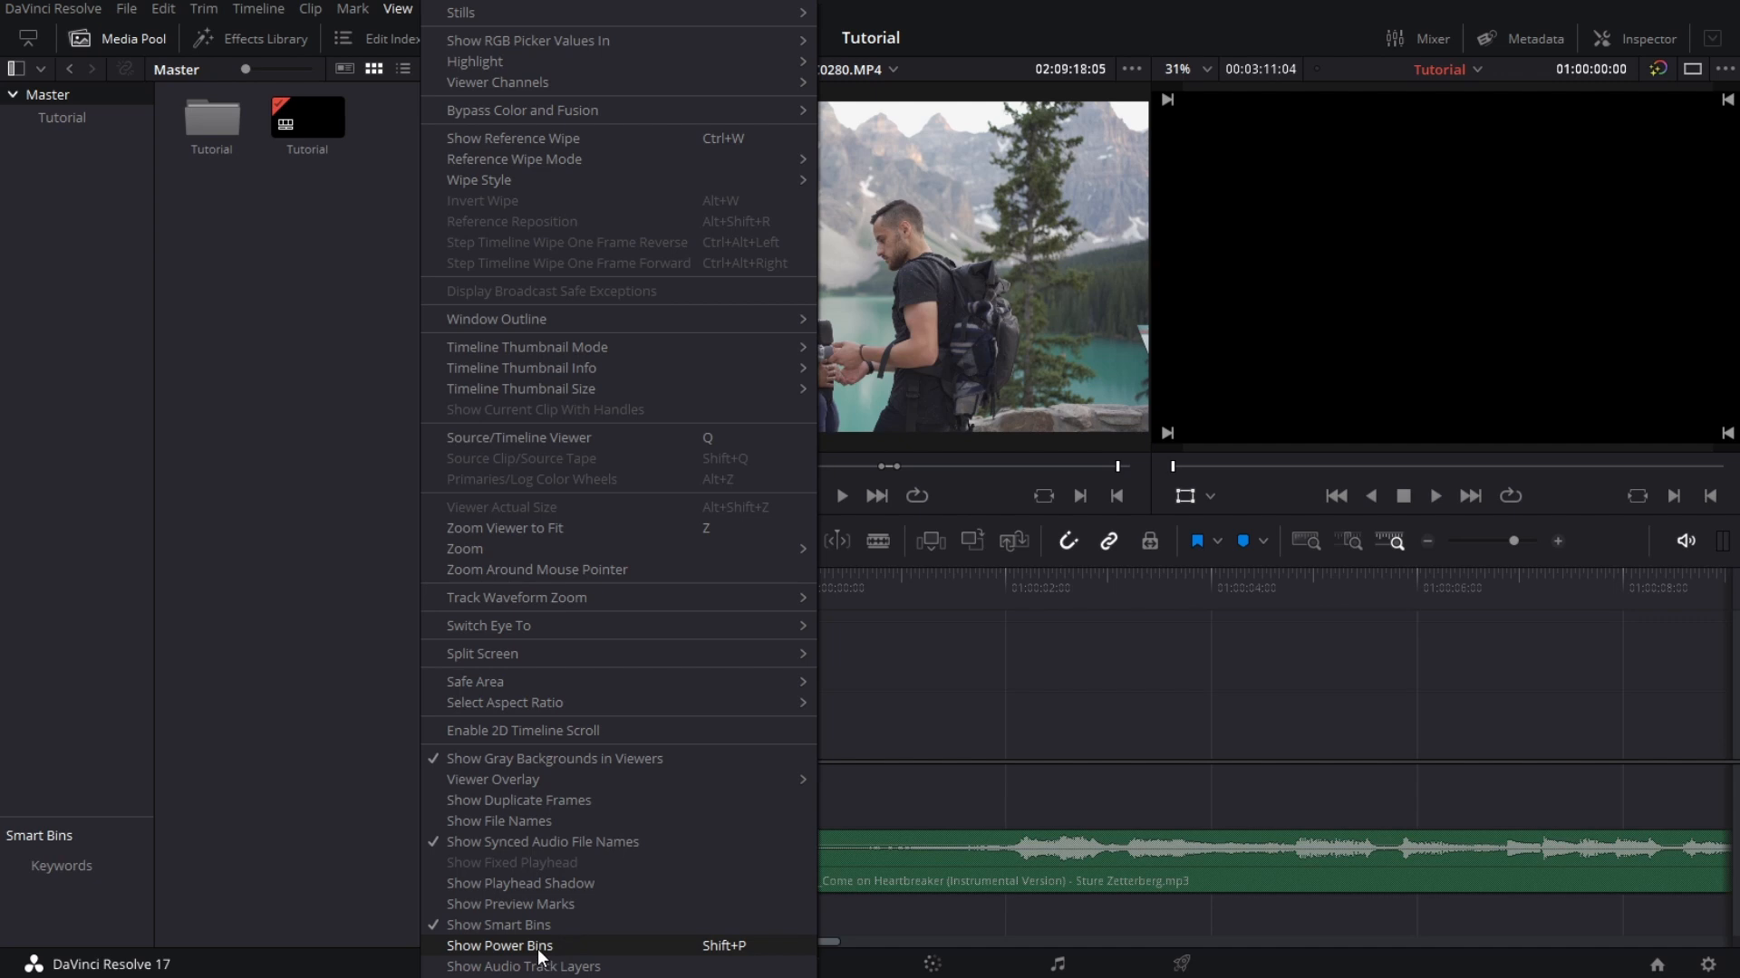
click(484, 928)
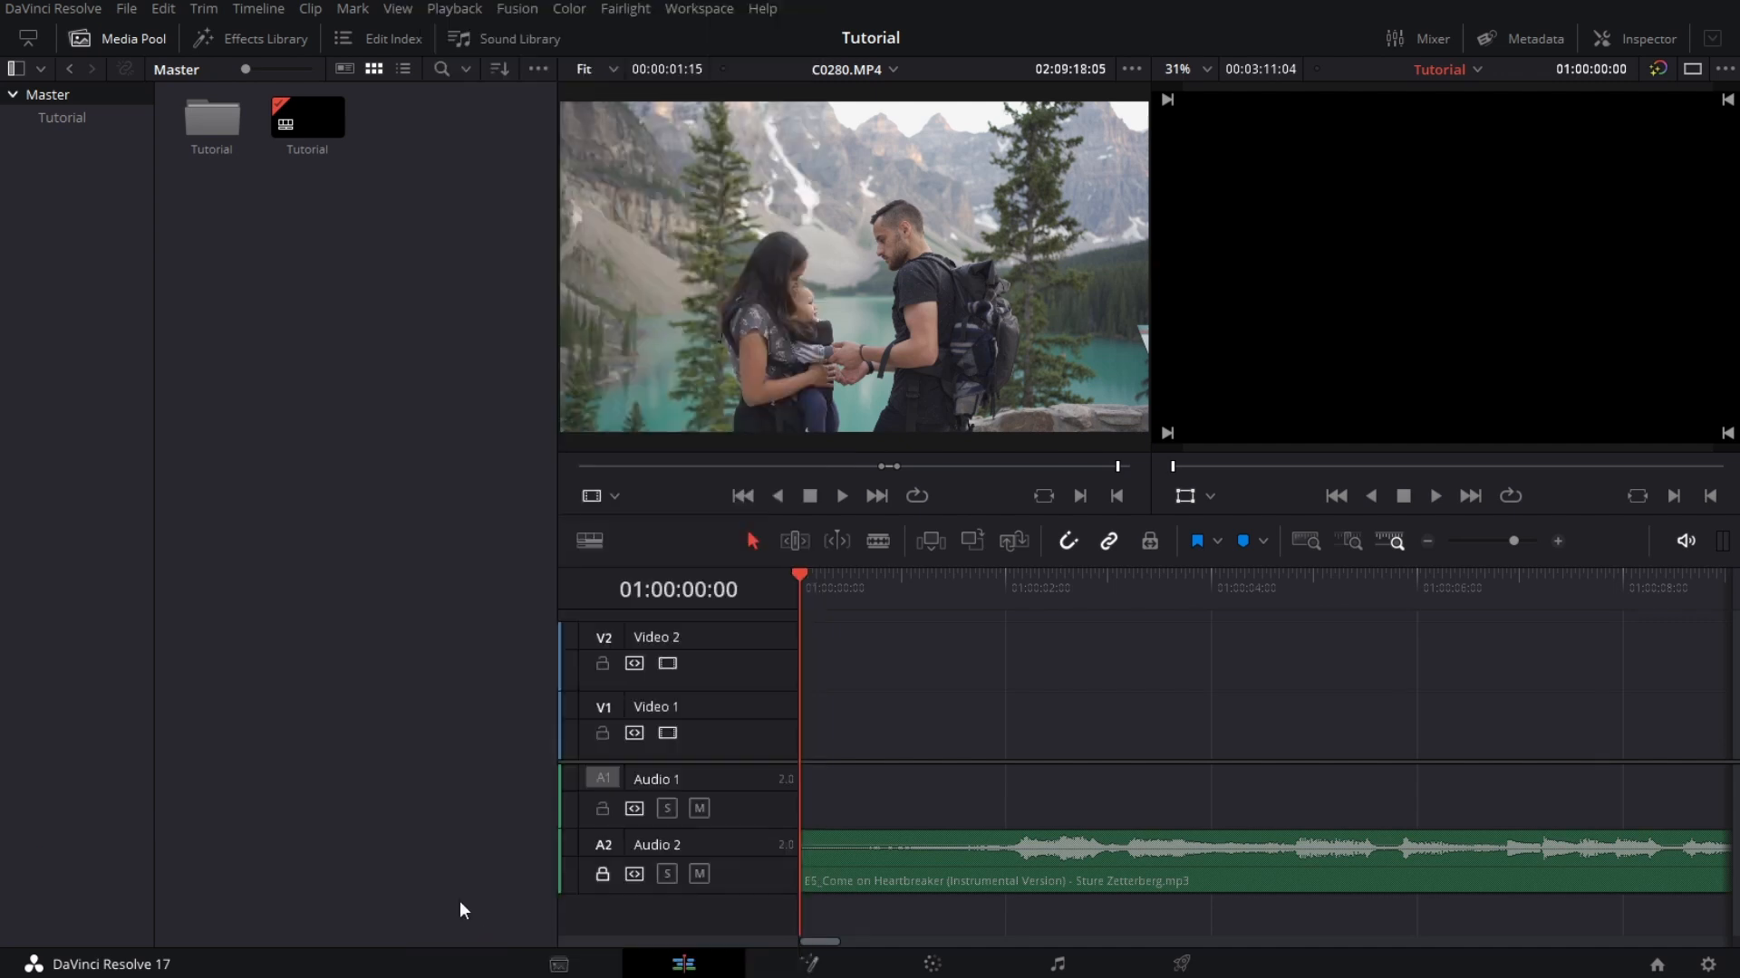
- Show the Power Bins and enlarge their area until the whole bin list fits
click(399, 11)
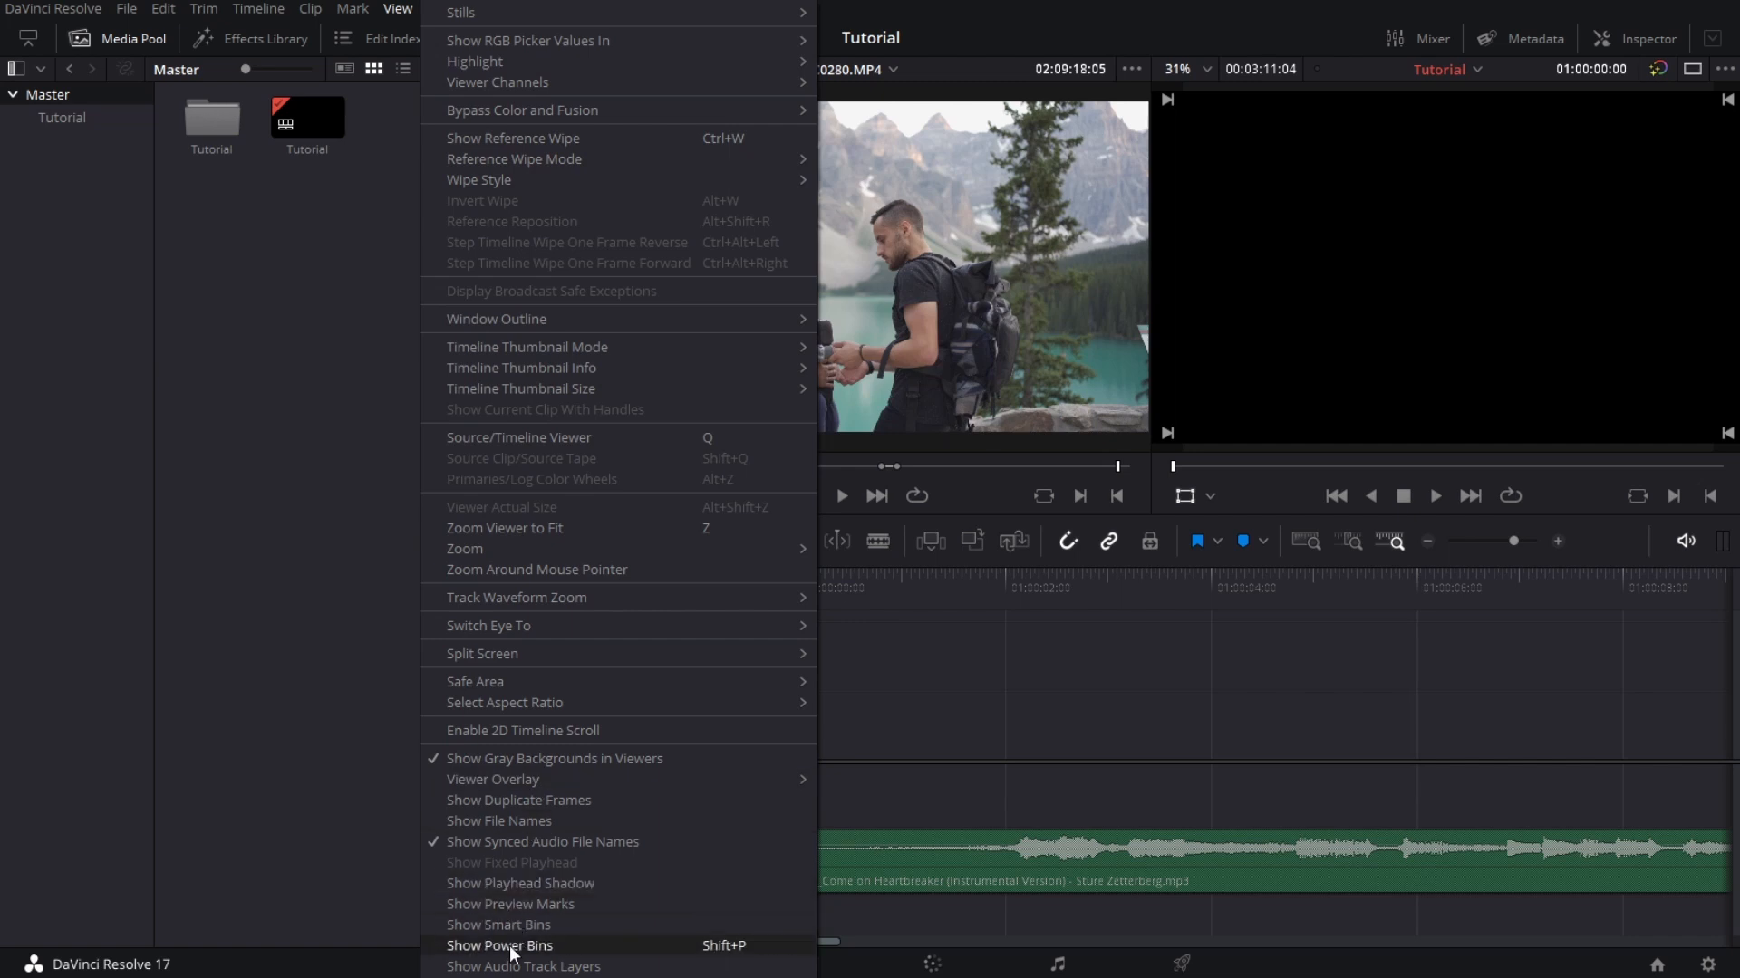
click(698, 951)
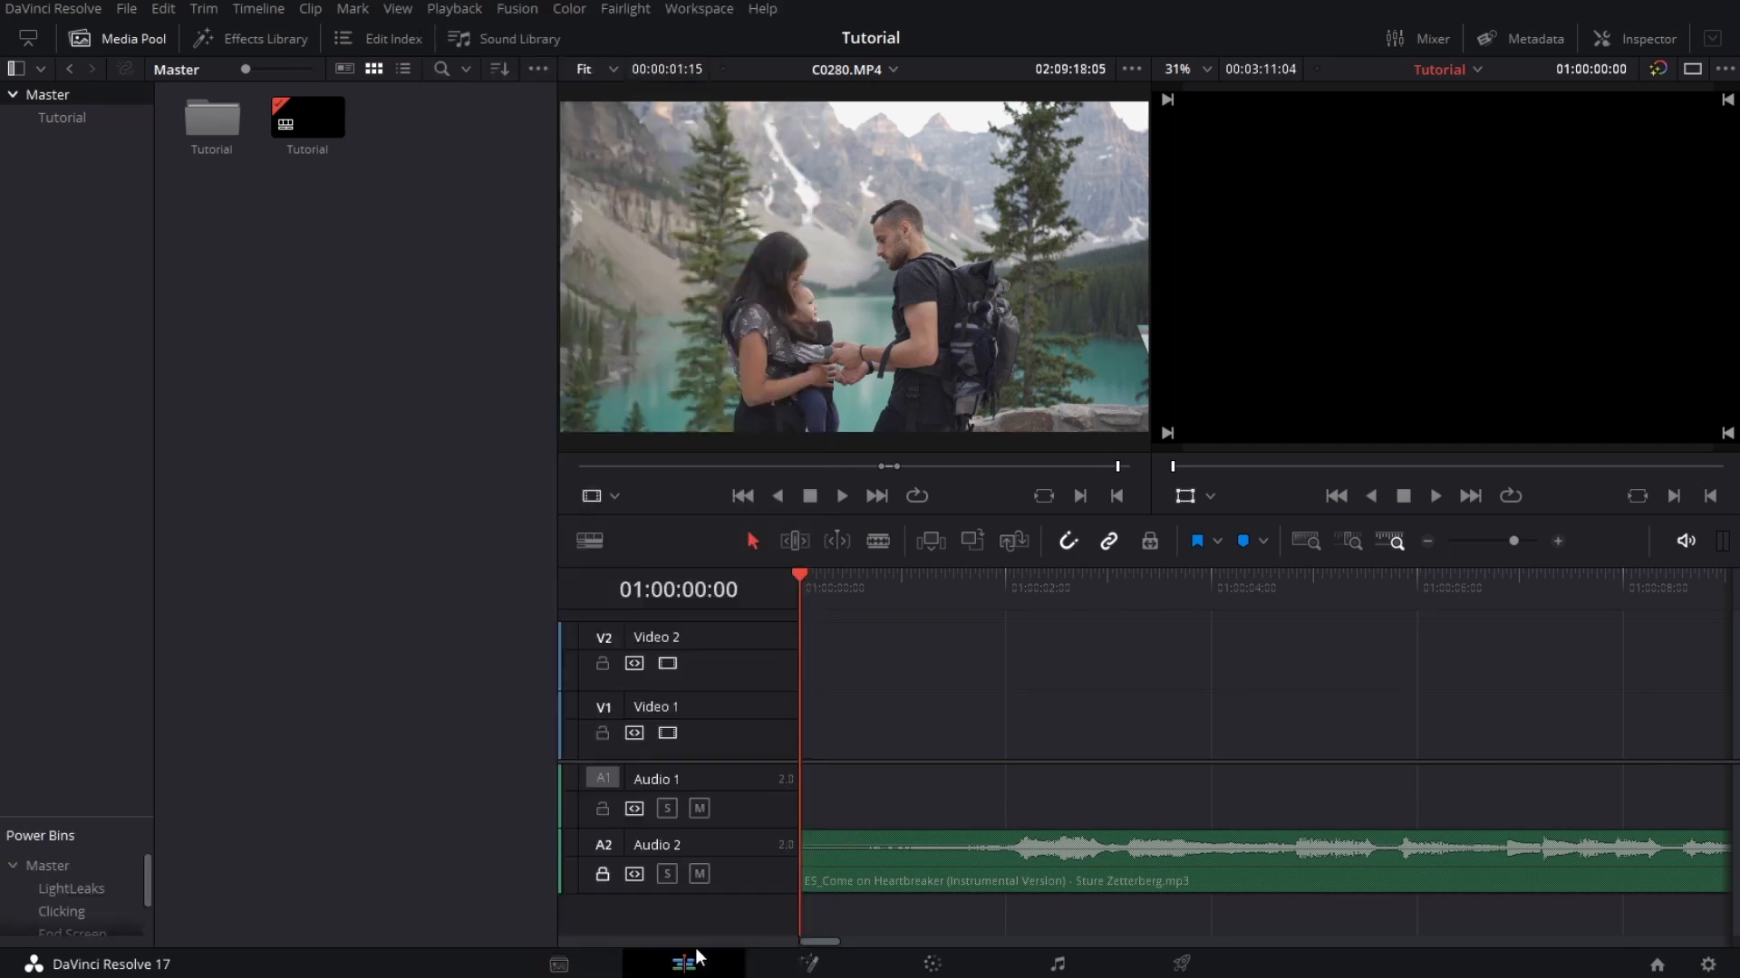
drag(124, 818, 124, 659)
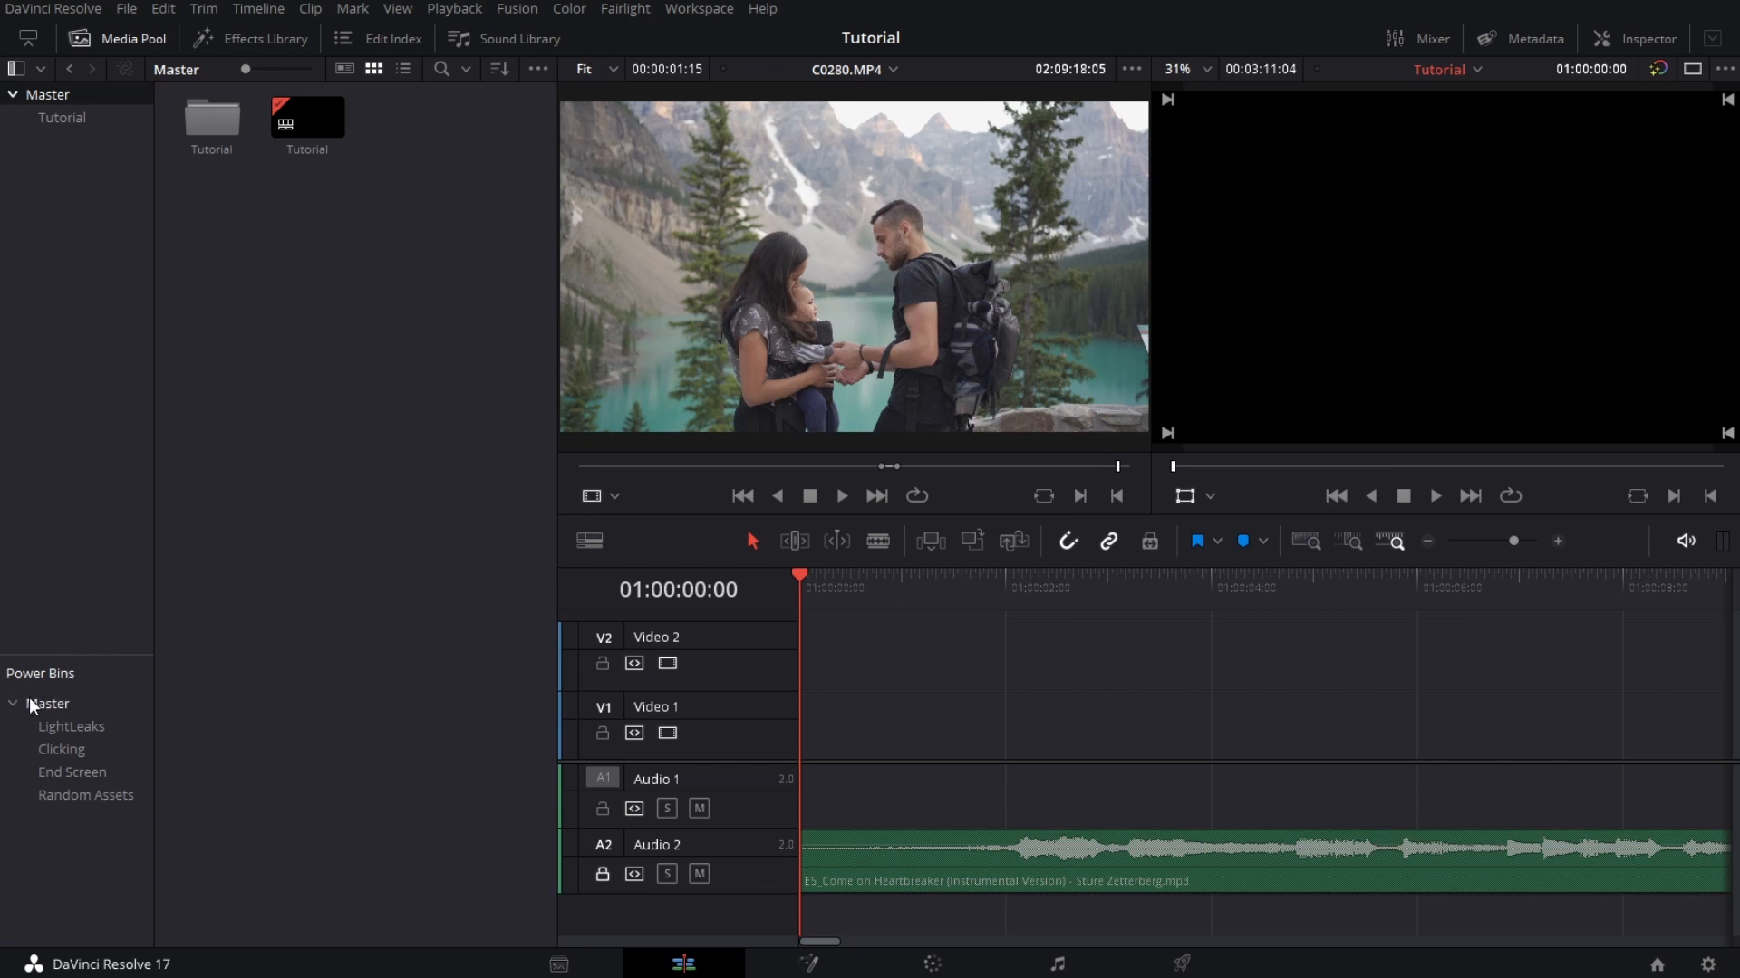
- Open the LightLeaks power bin and preview the Leaks (Orange).mov clip in the source viewer
click(46, 706)
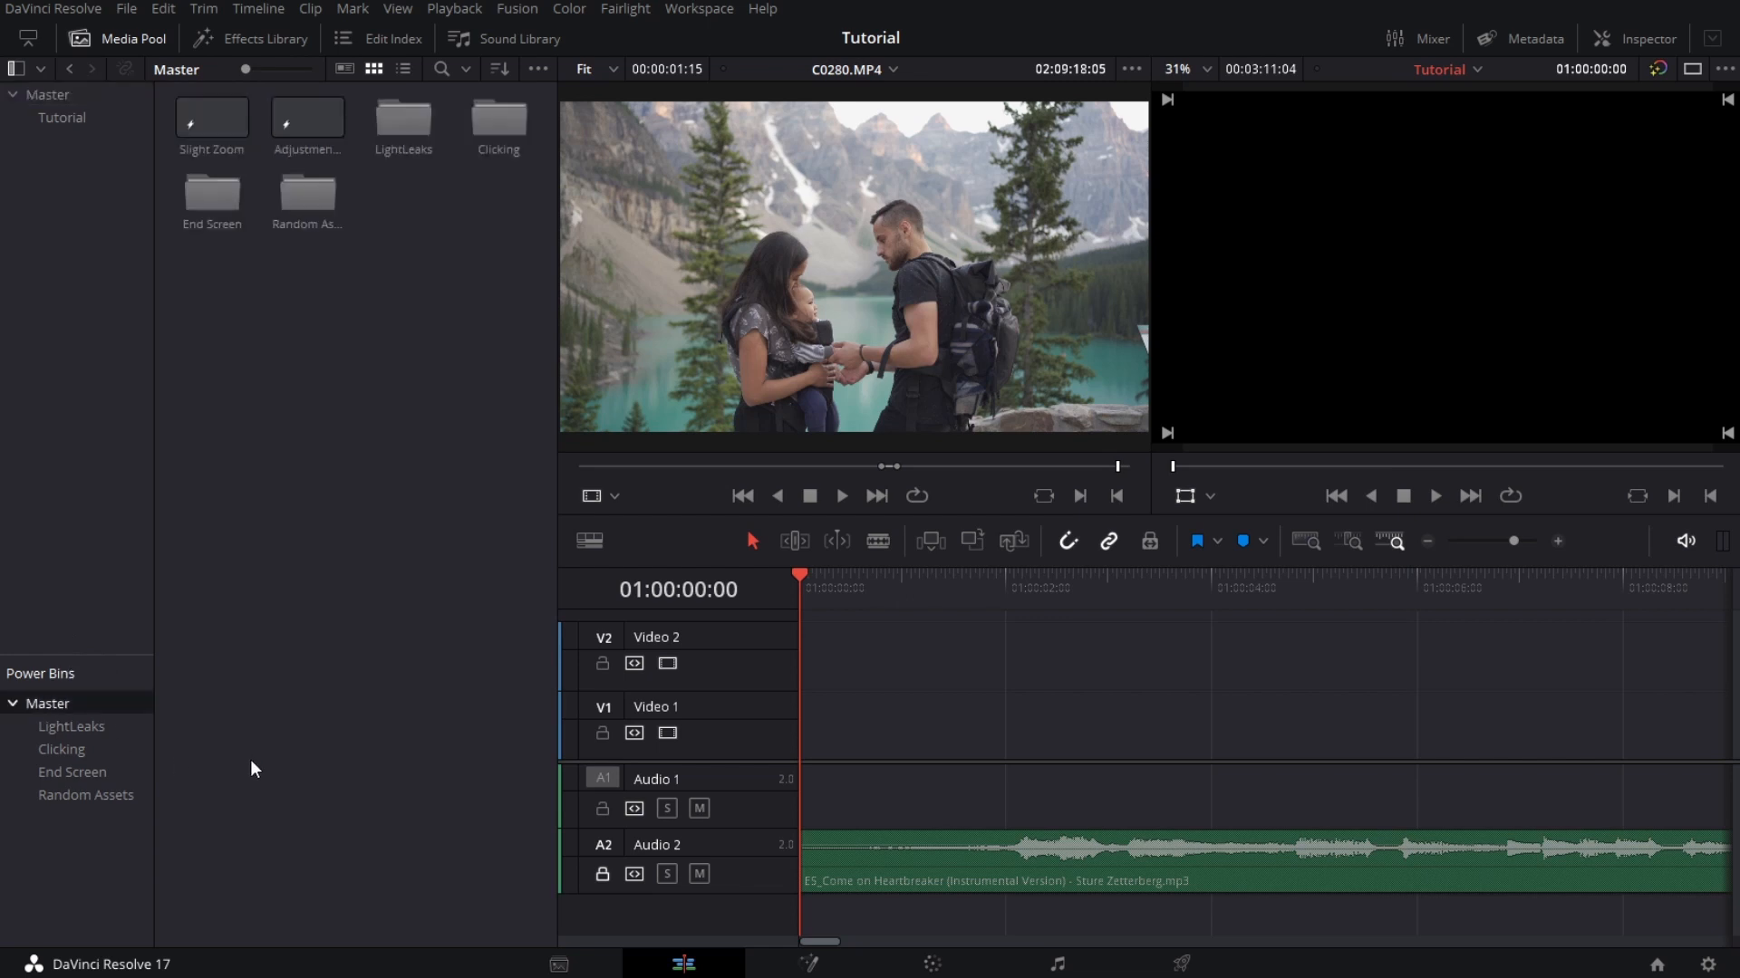
double_click(396, 135)
click(204, 134)
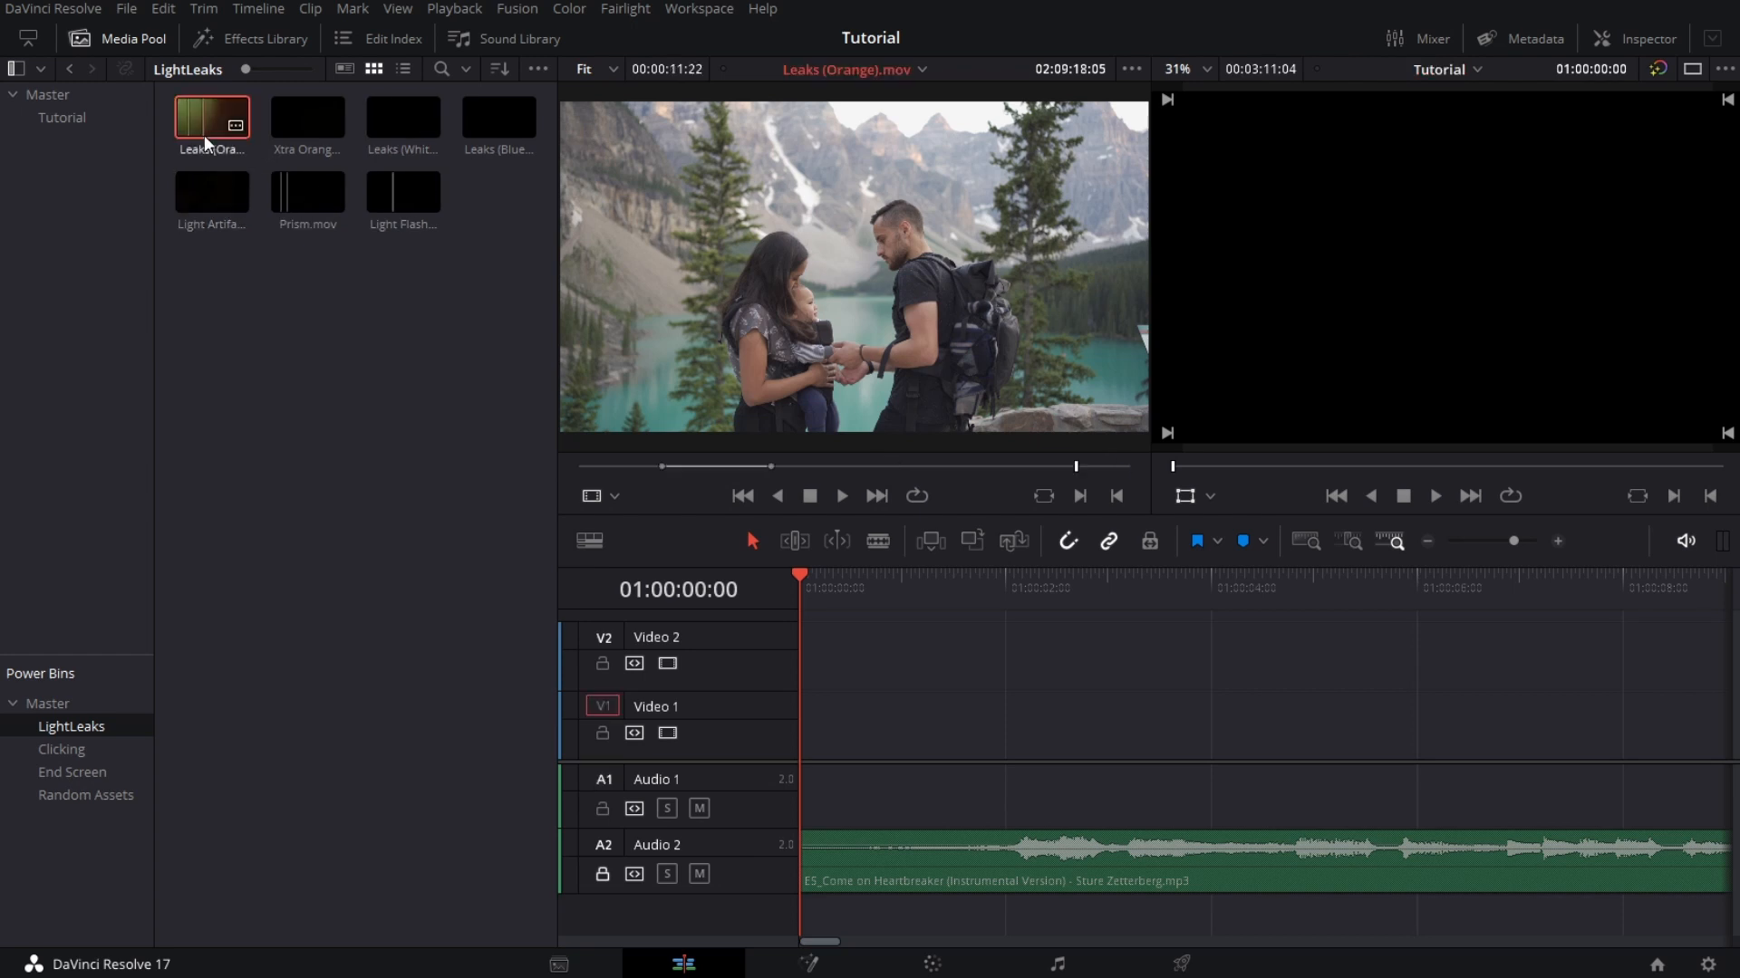
click(792, 464)
drag(803, 464, 950, 464)
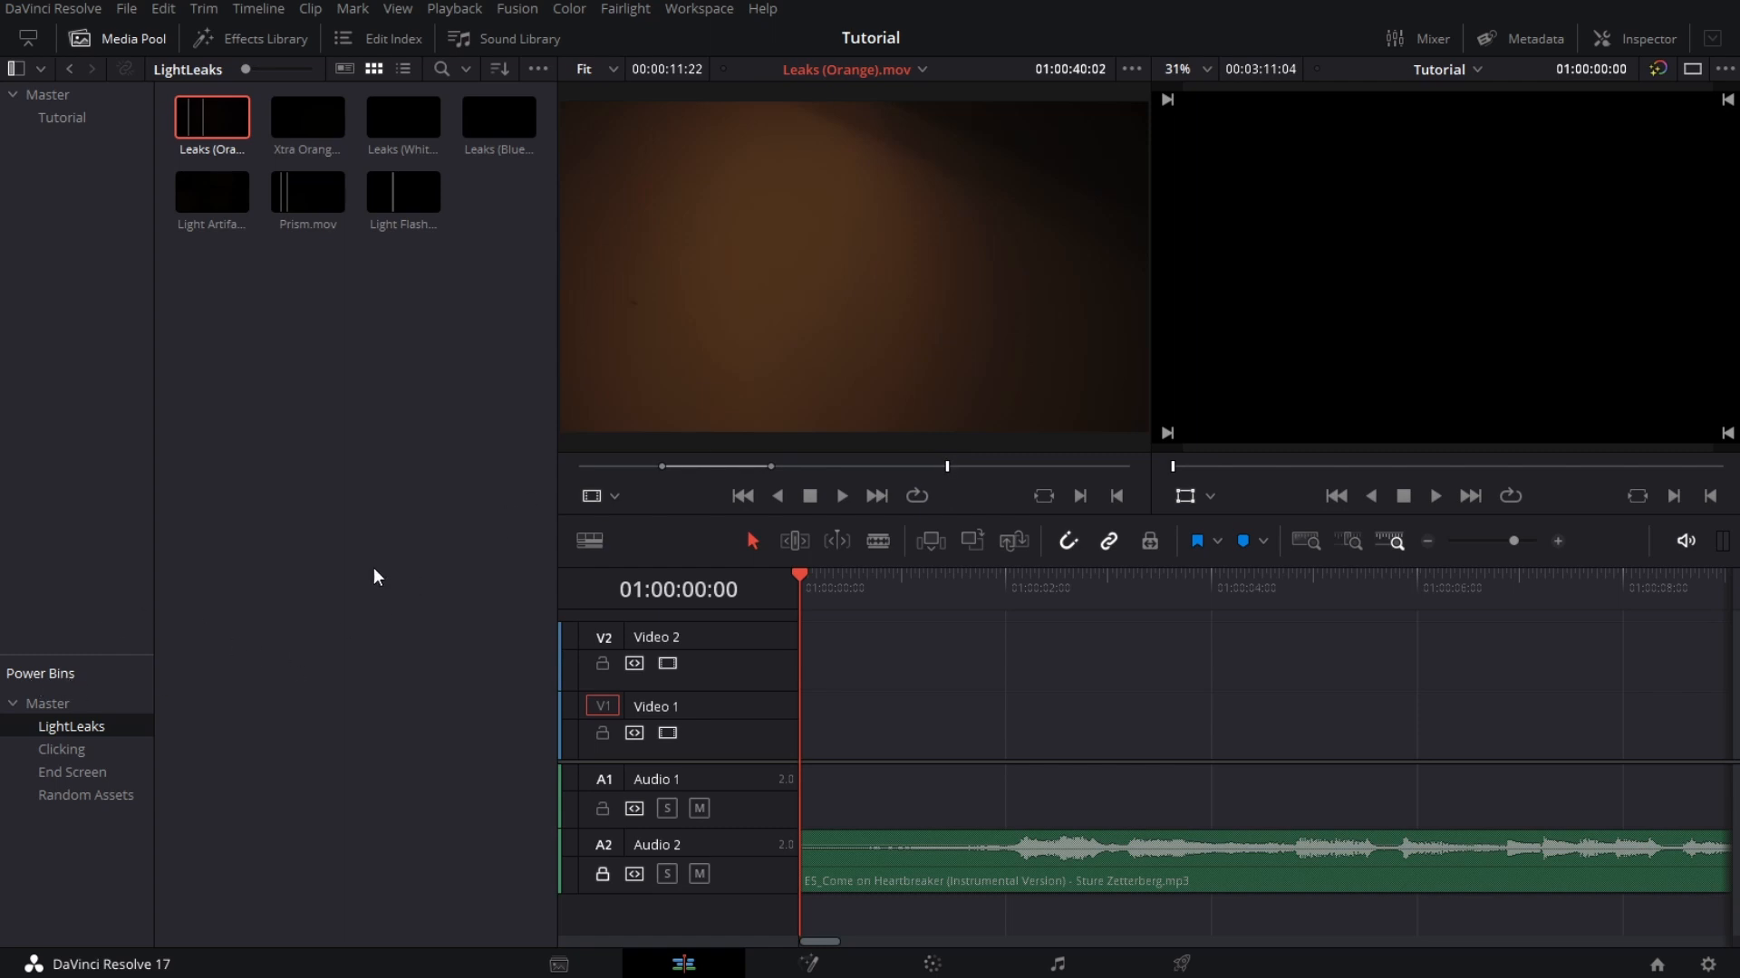
click(288, 619)
- Place the End screen.png from the End Screen power bin on Video 1 near the two-second mark
click(85, 750)
click(57, 774)
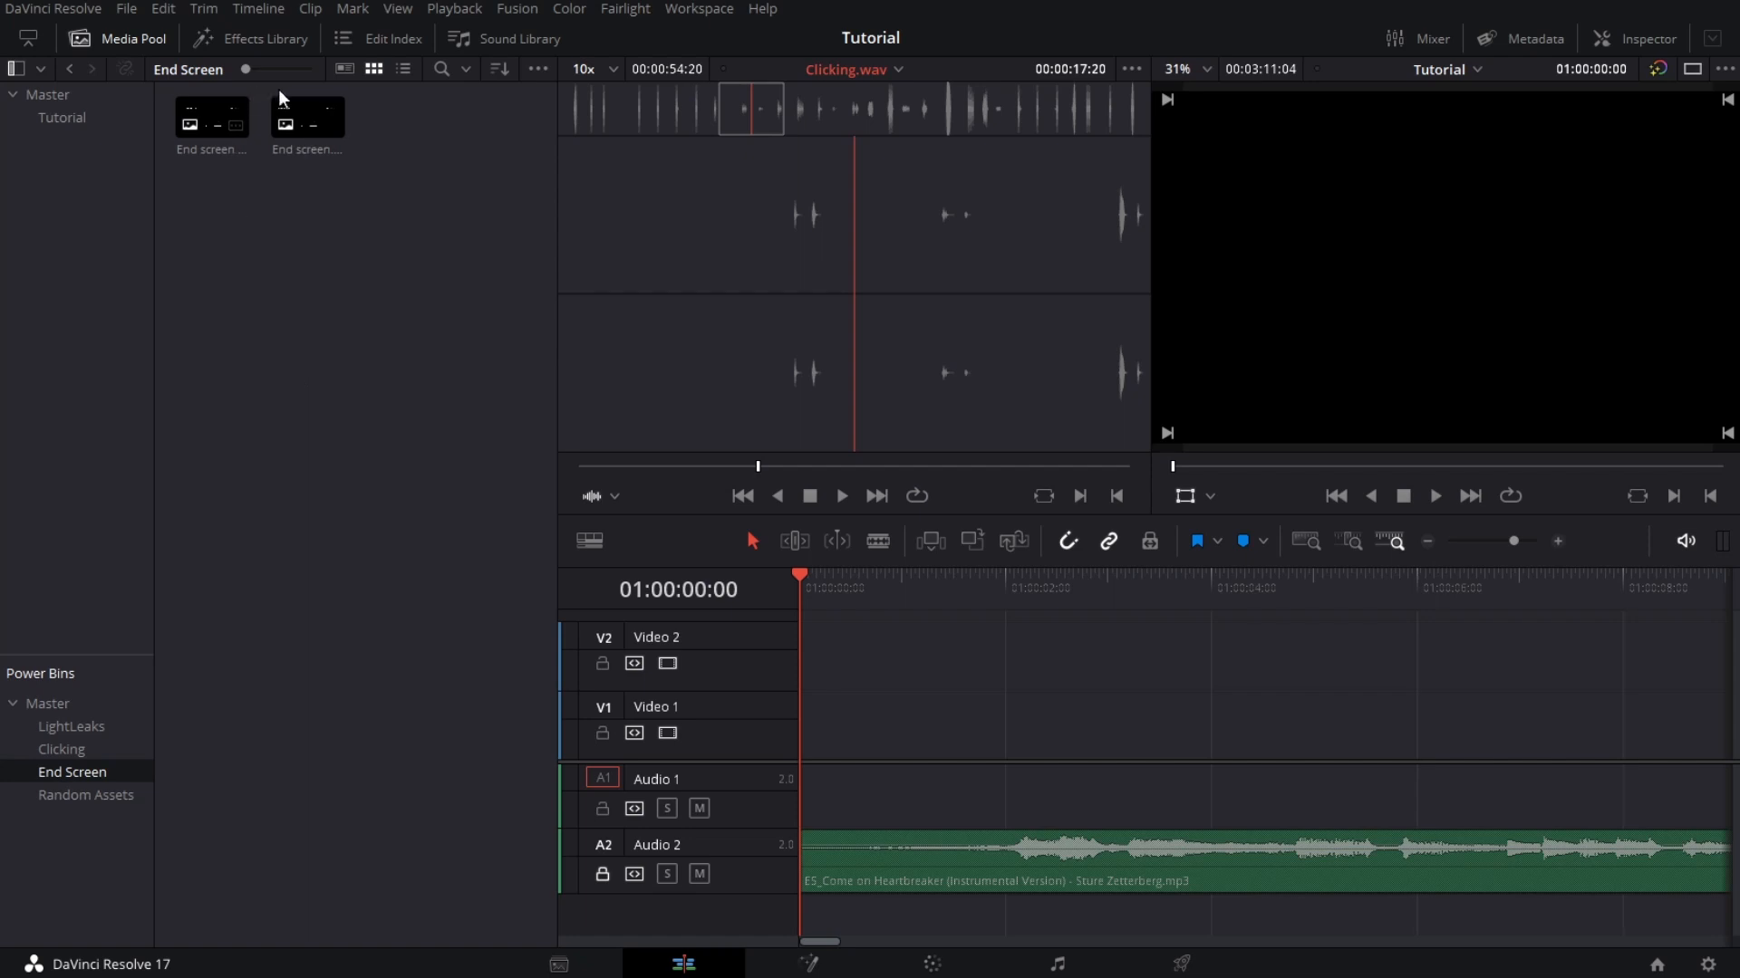
drag(301, 111, 984, 747)
click(1079, 580)
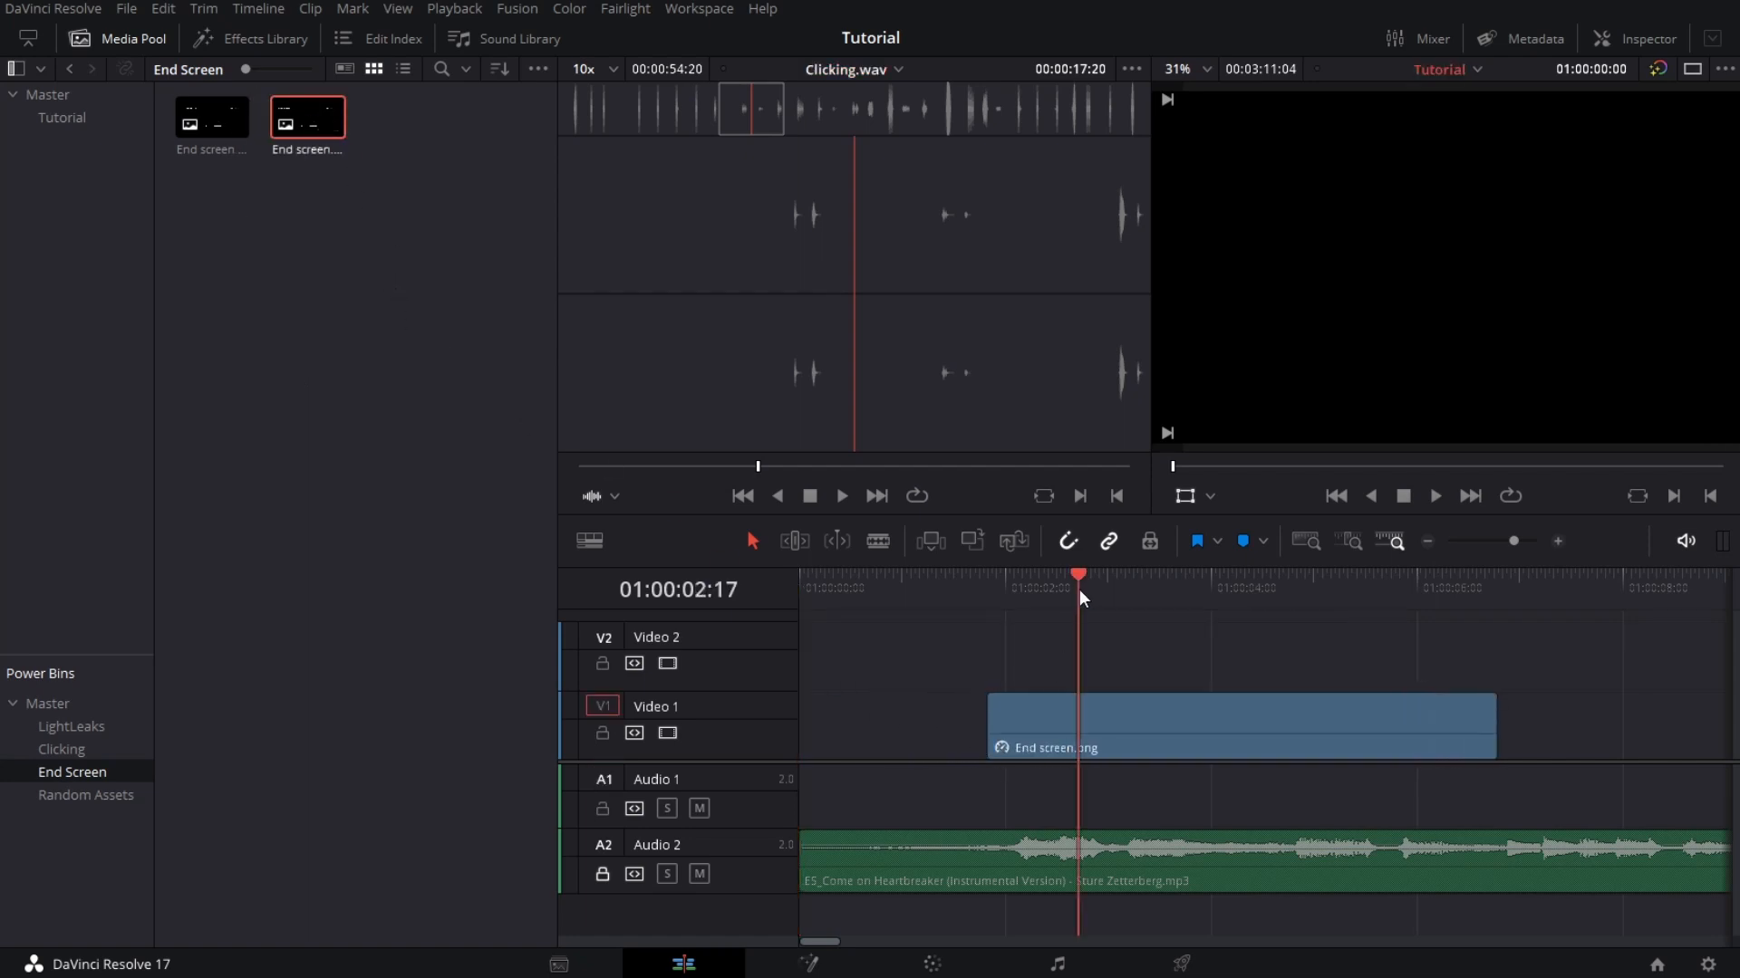
- Return to the project's Master bin and show the Effects Library
click(54, 90)
click(216, 103)
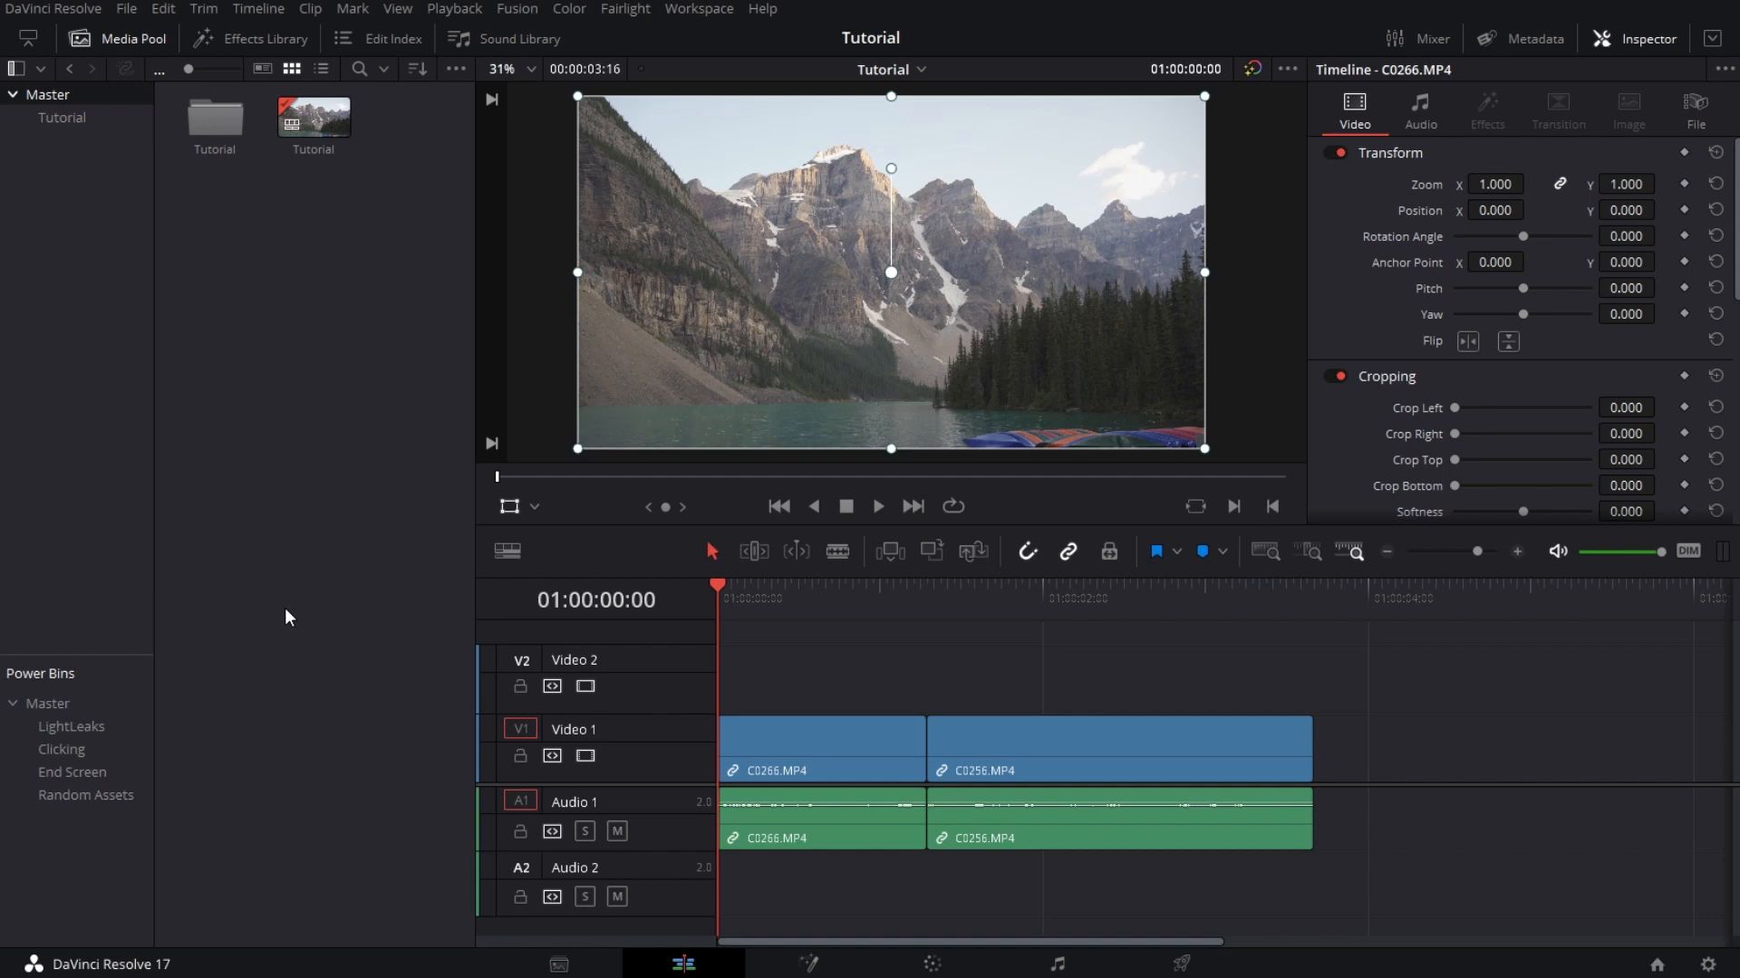
click(268, 40)
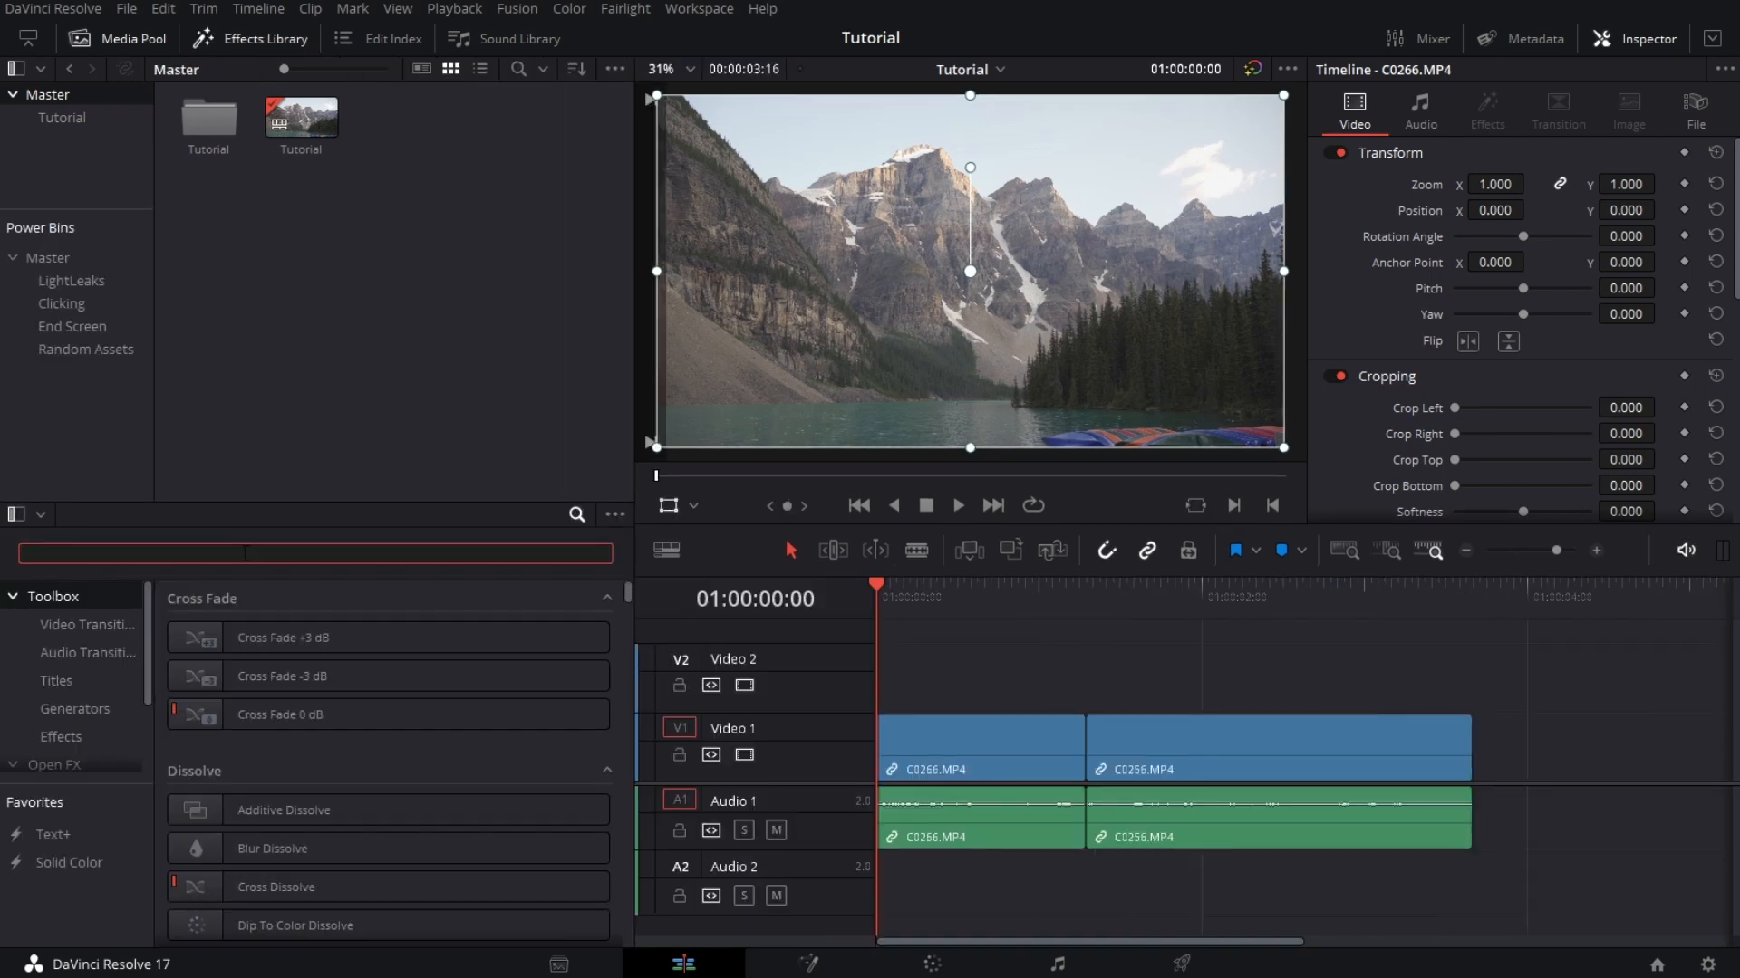
- Search the effects for "adjustm" and place an Adjustment Clip on Video 2 about 12 frames into the timeline
text(adjustm)
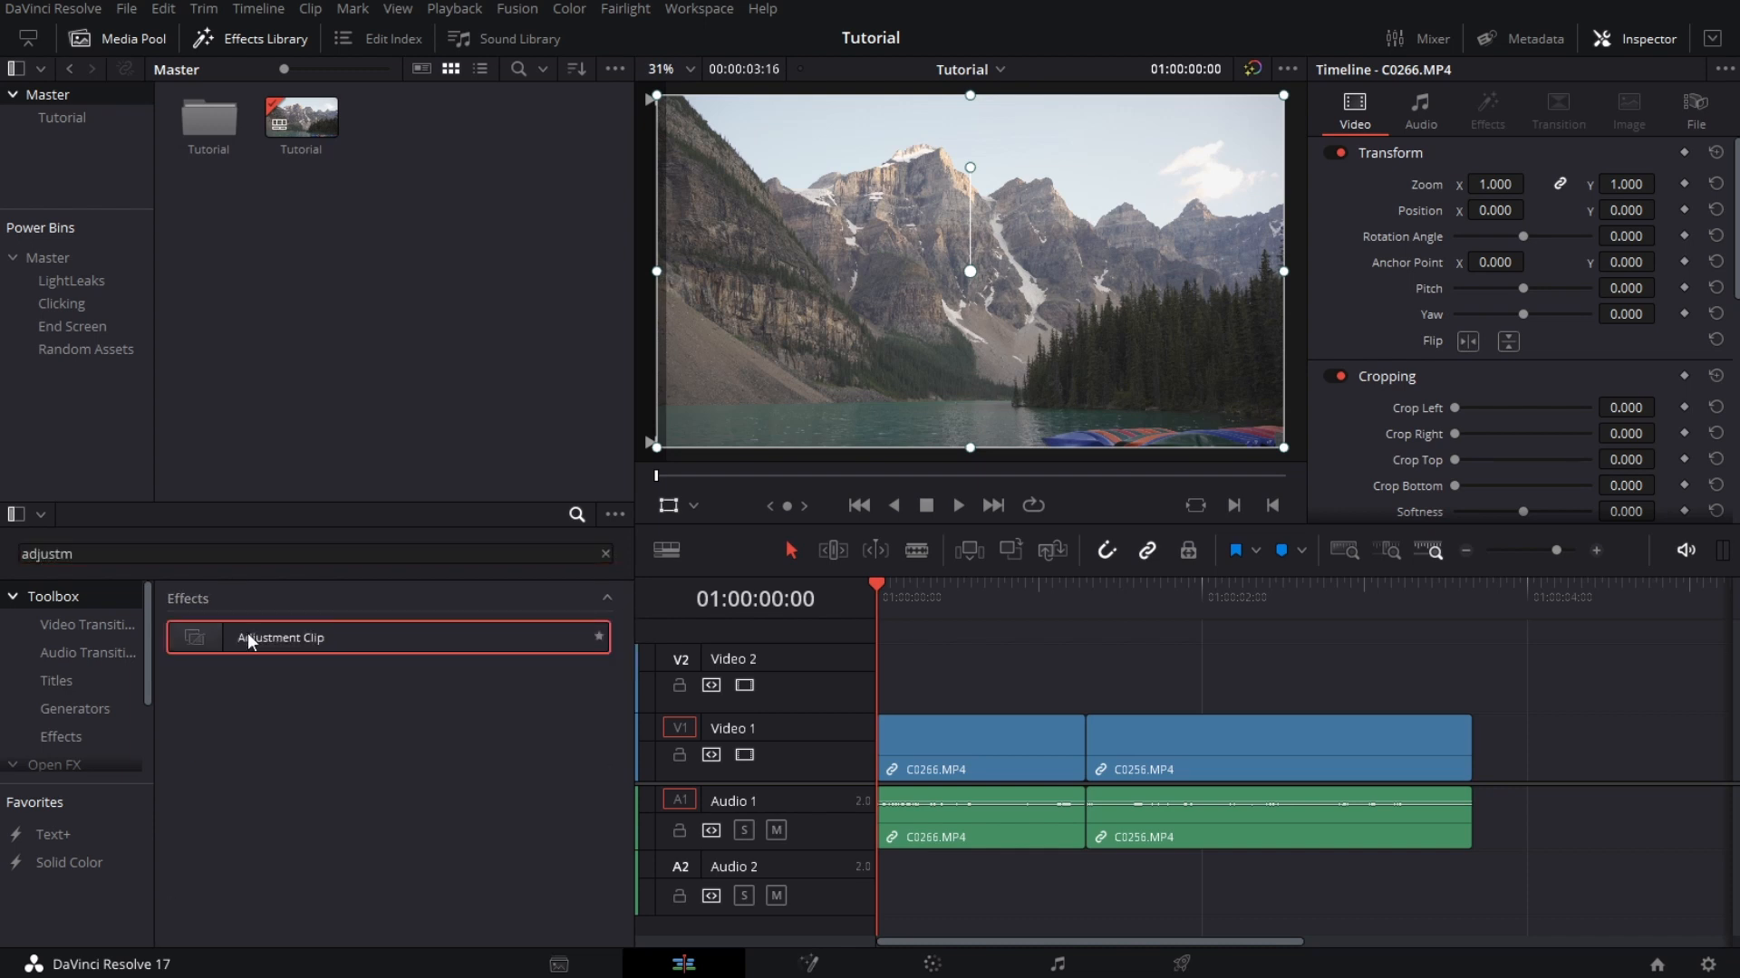
drag(253, 637, 992, 675)
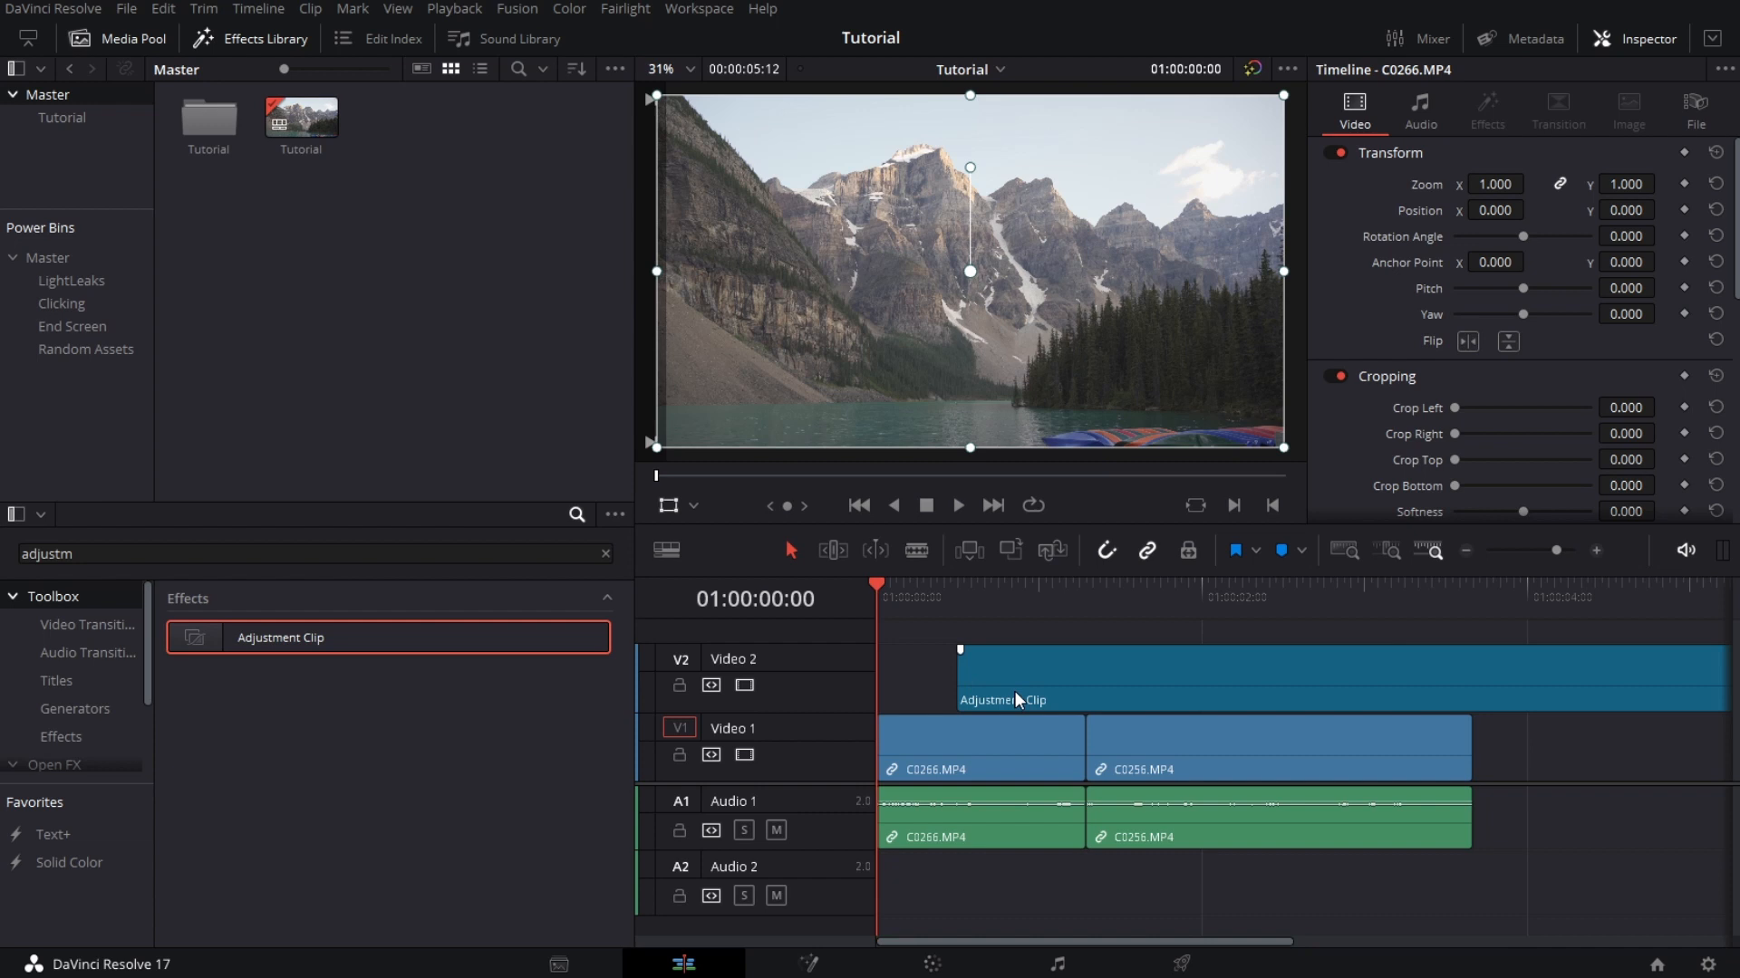
click(913, 768)
click(922, 712)
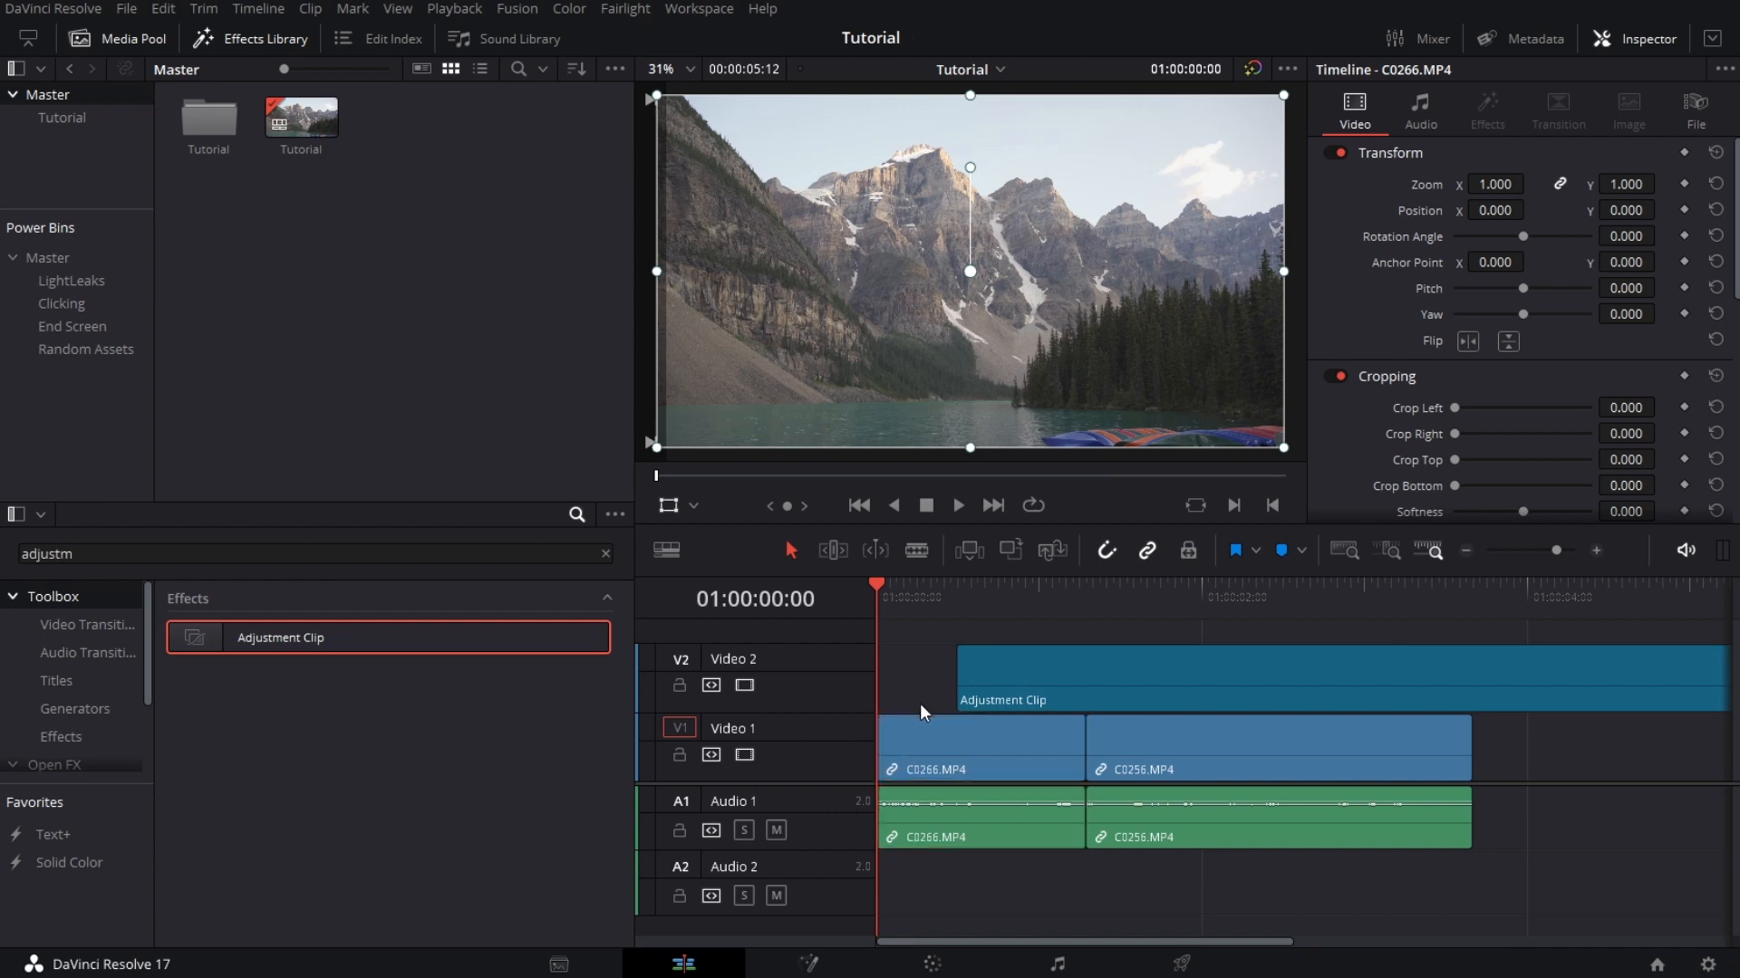
click(1000, 663)
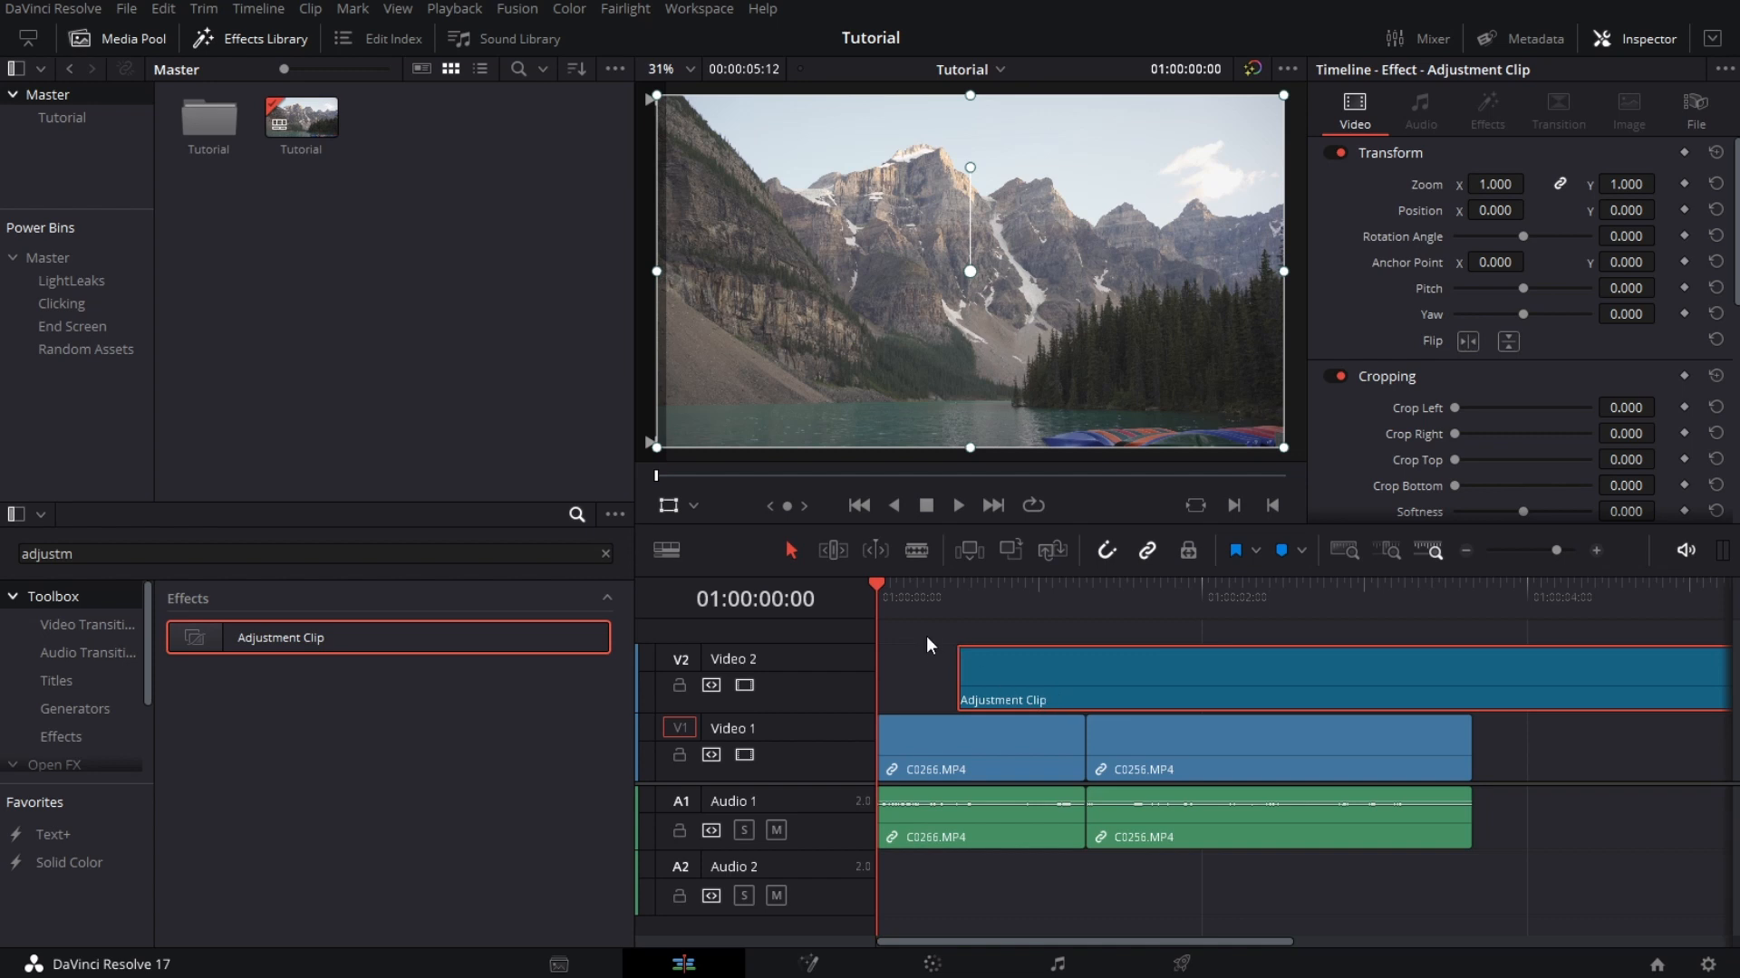
click(910, 743)
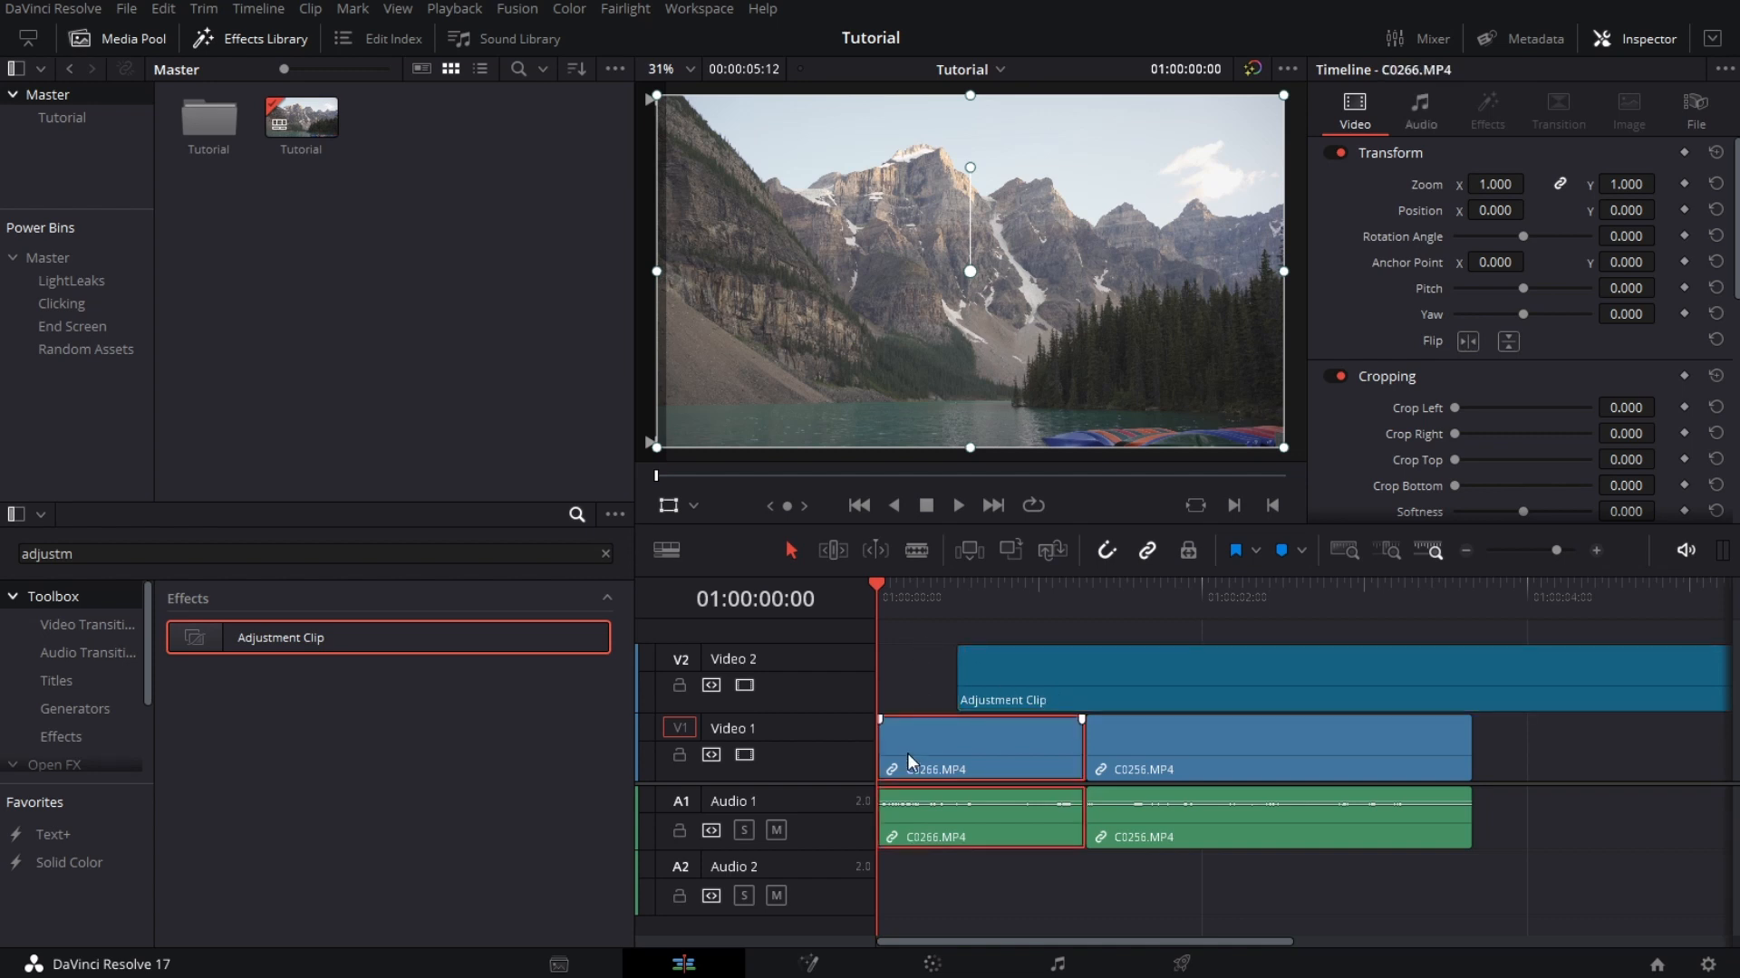
- Duplicate the adjustment clip on Video 2 so the copy begins at the cut to C0256.MP4
key(alt+v)
click(939, 830)
drag(1031, 680, 1106, 663)
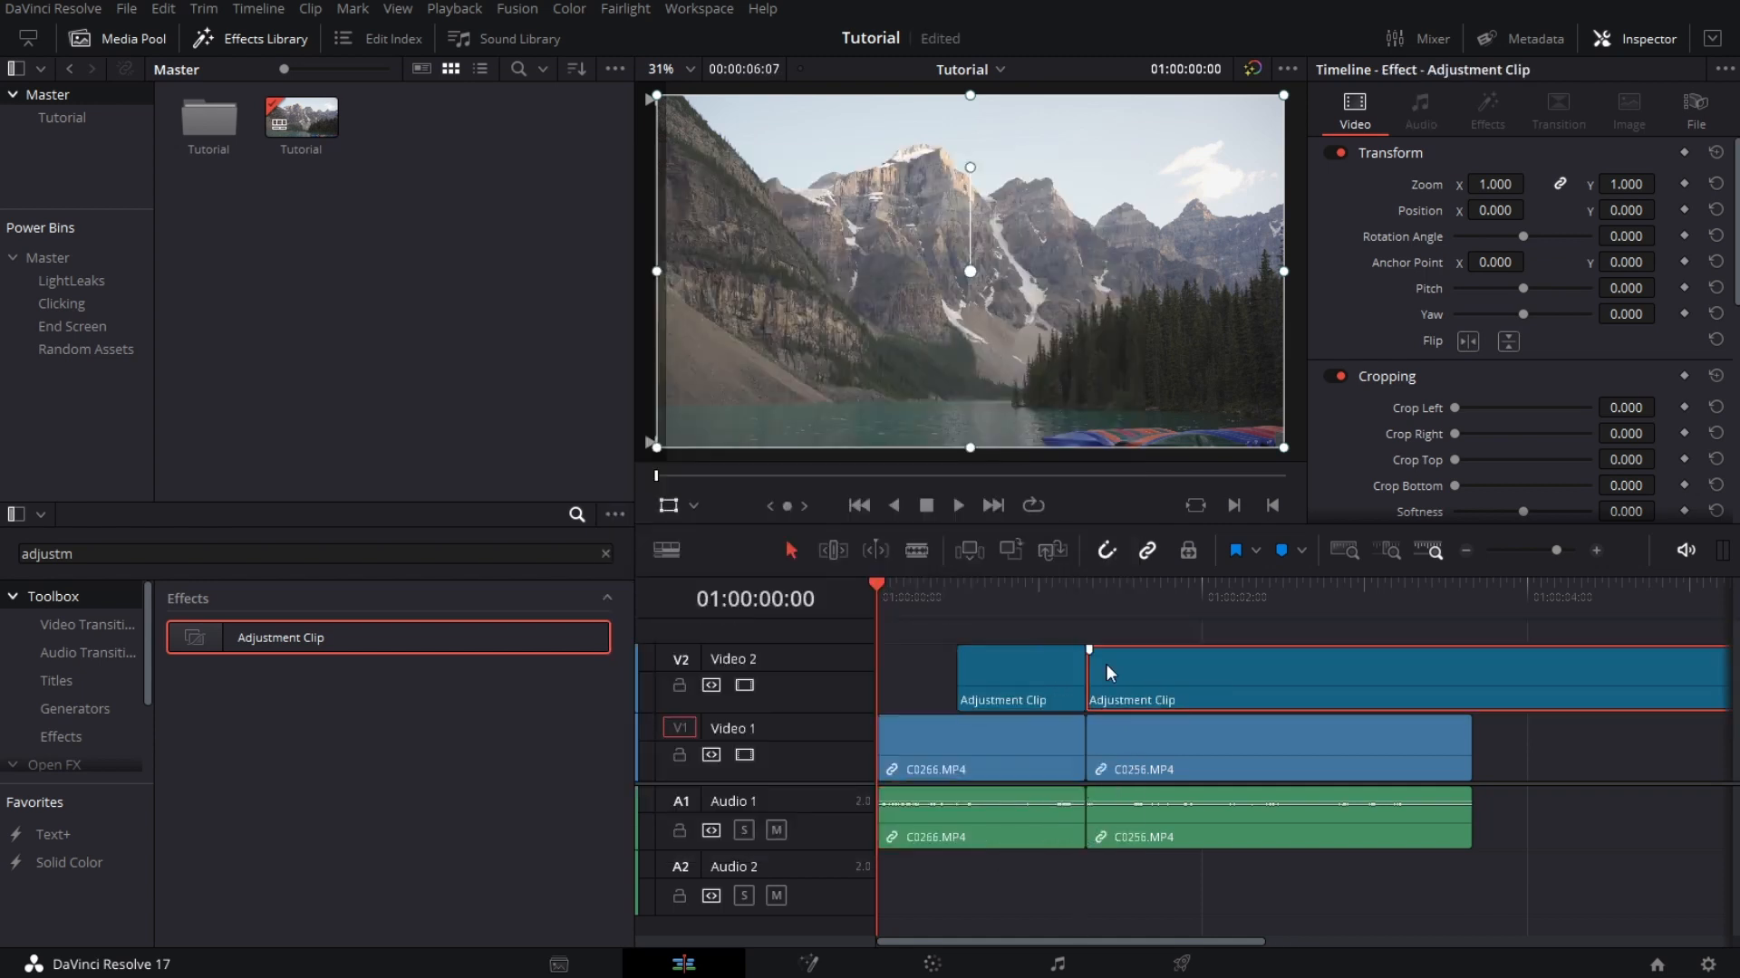
drag(975, 607, 1053, 595)
click(1147, 583)
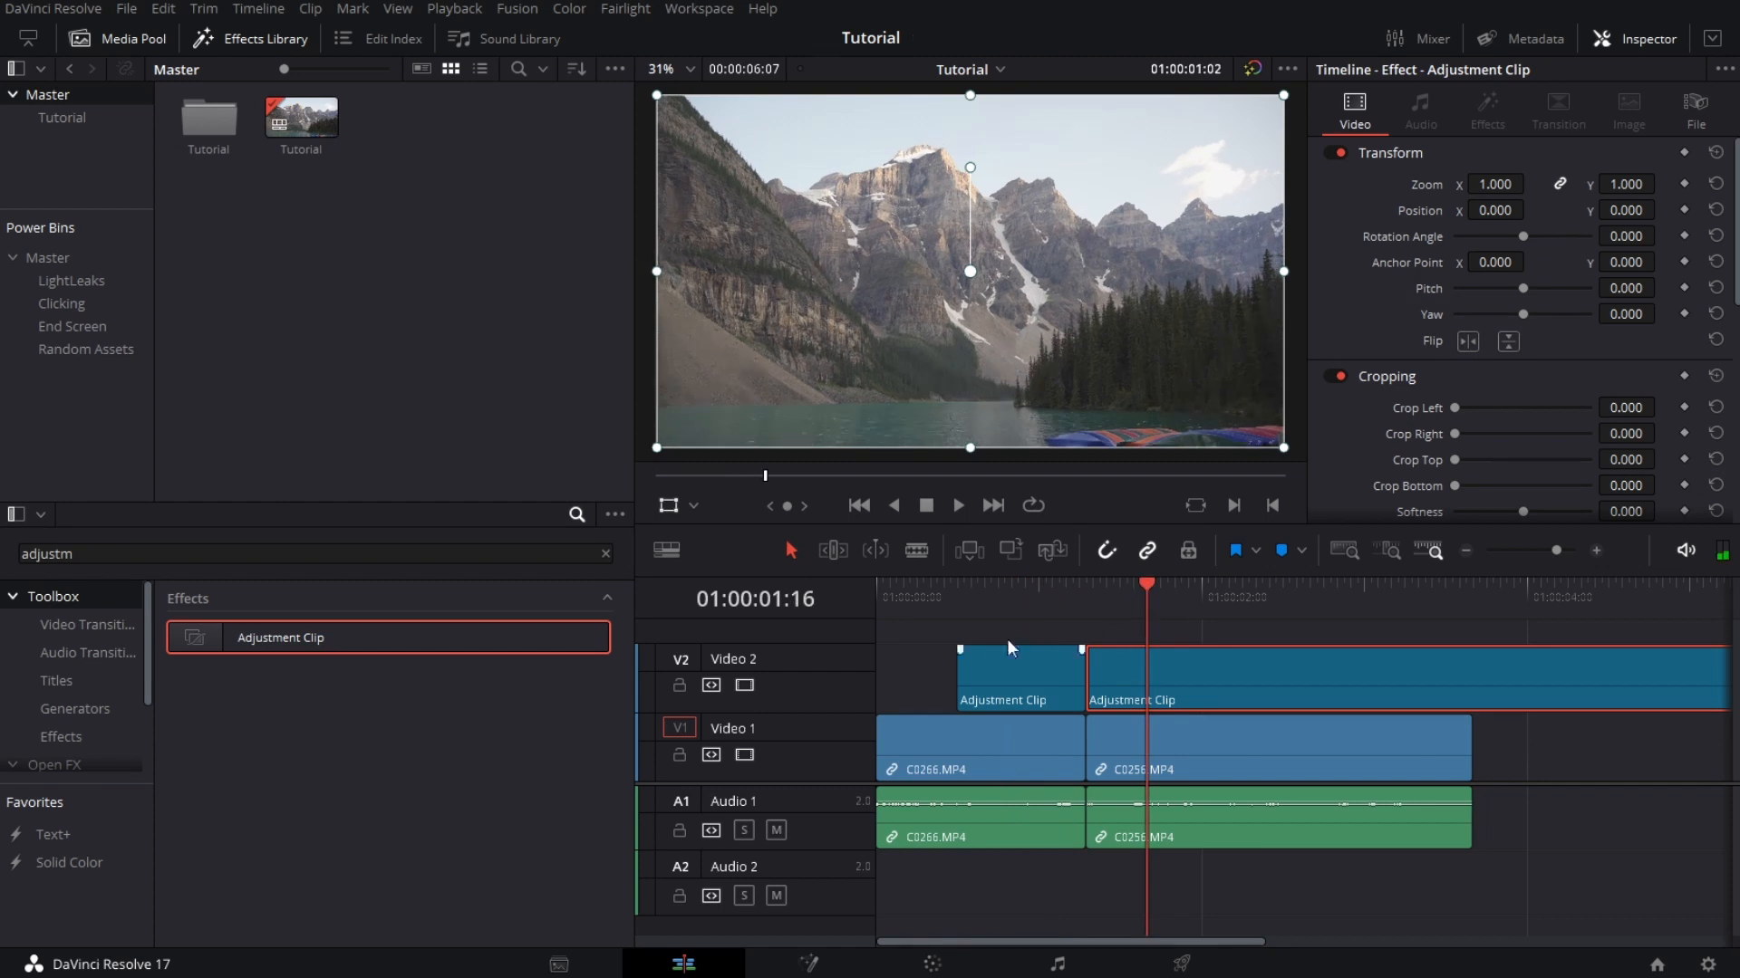
- Delete the short first adjustment clip and move the remaining one to the start of the timeline
click(980, 665)
key(Delete)
drag(1196, 685, 984, 683)
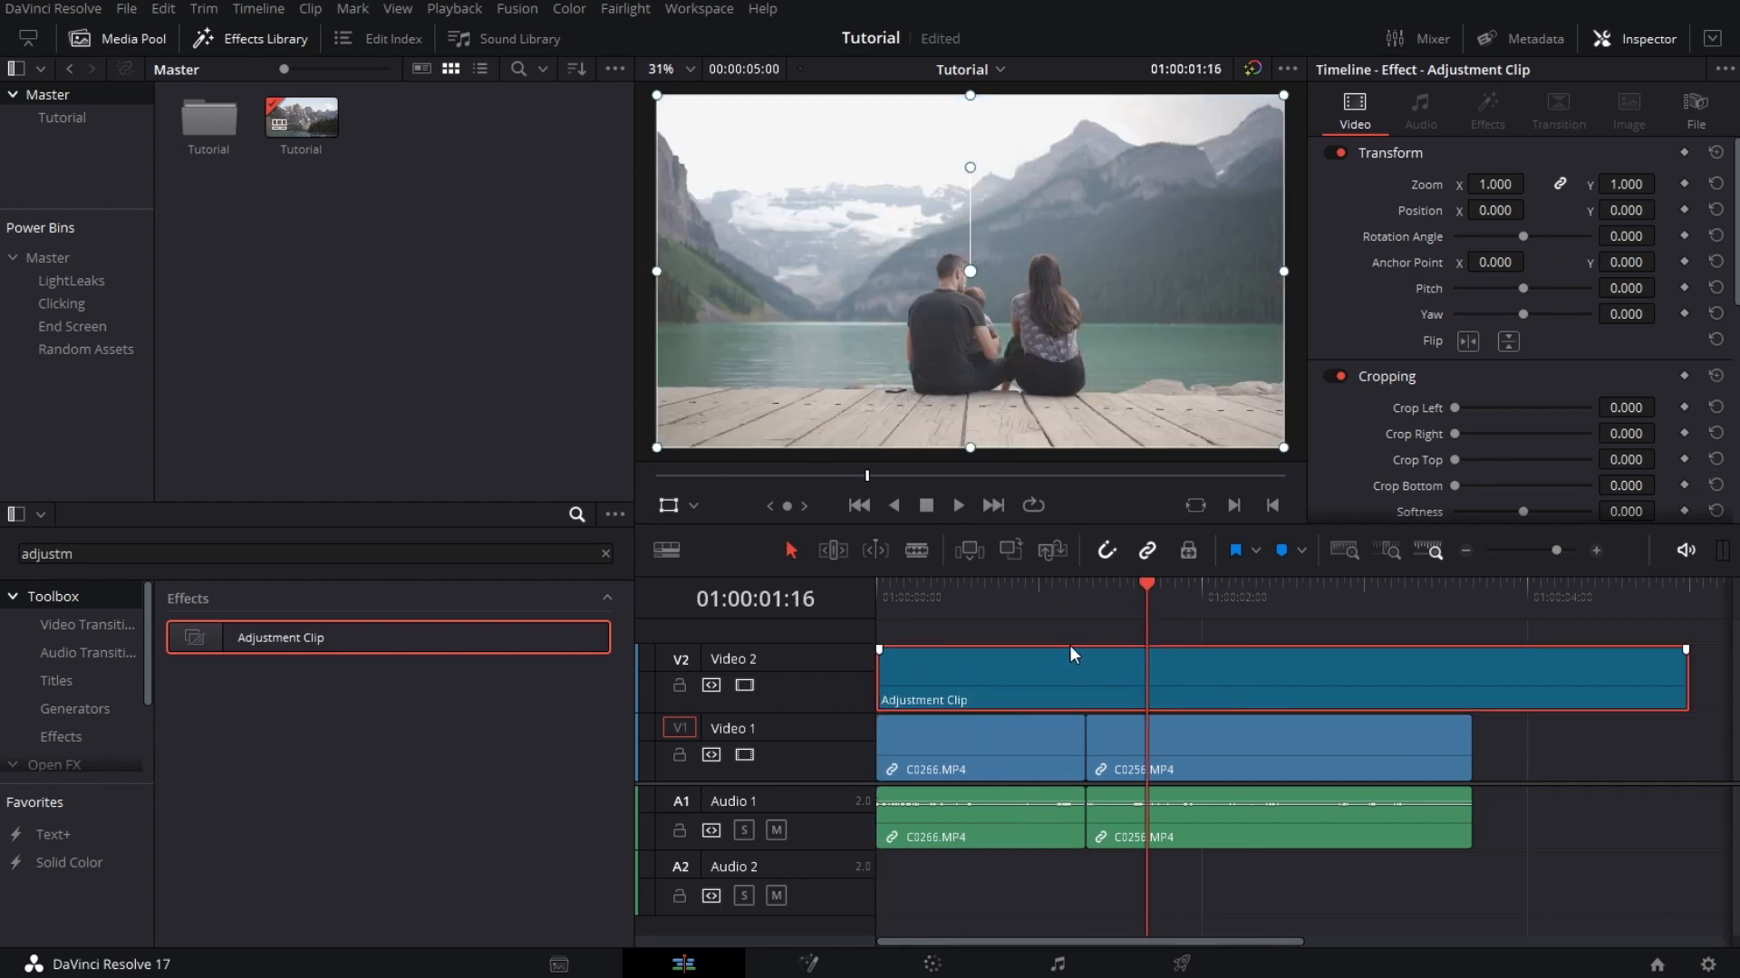
drag(1023, 594, 867, 601)
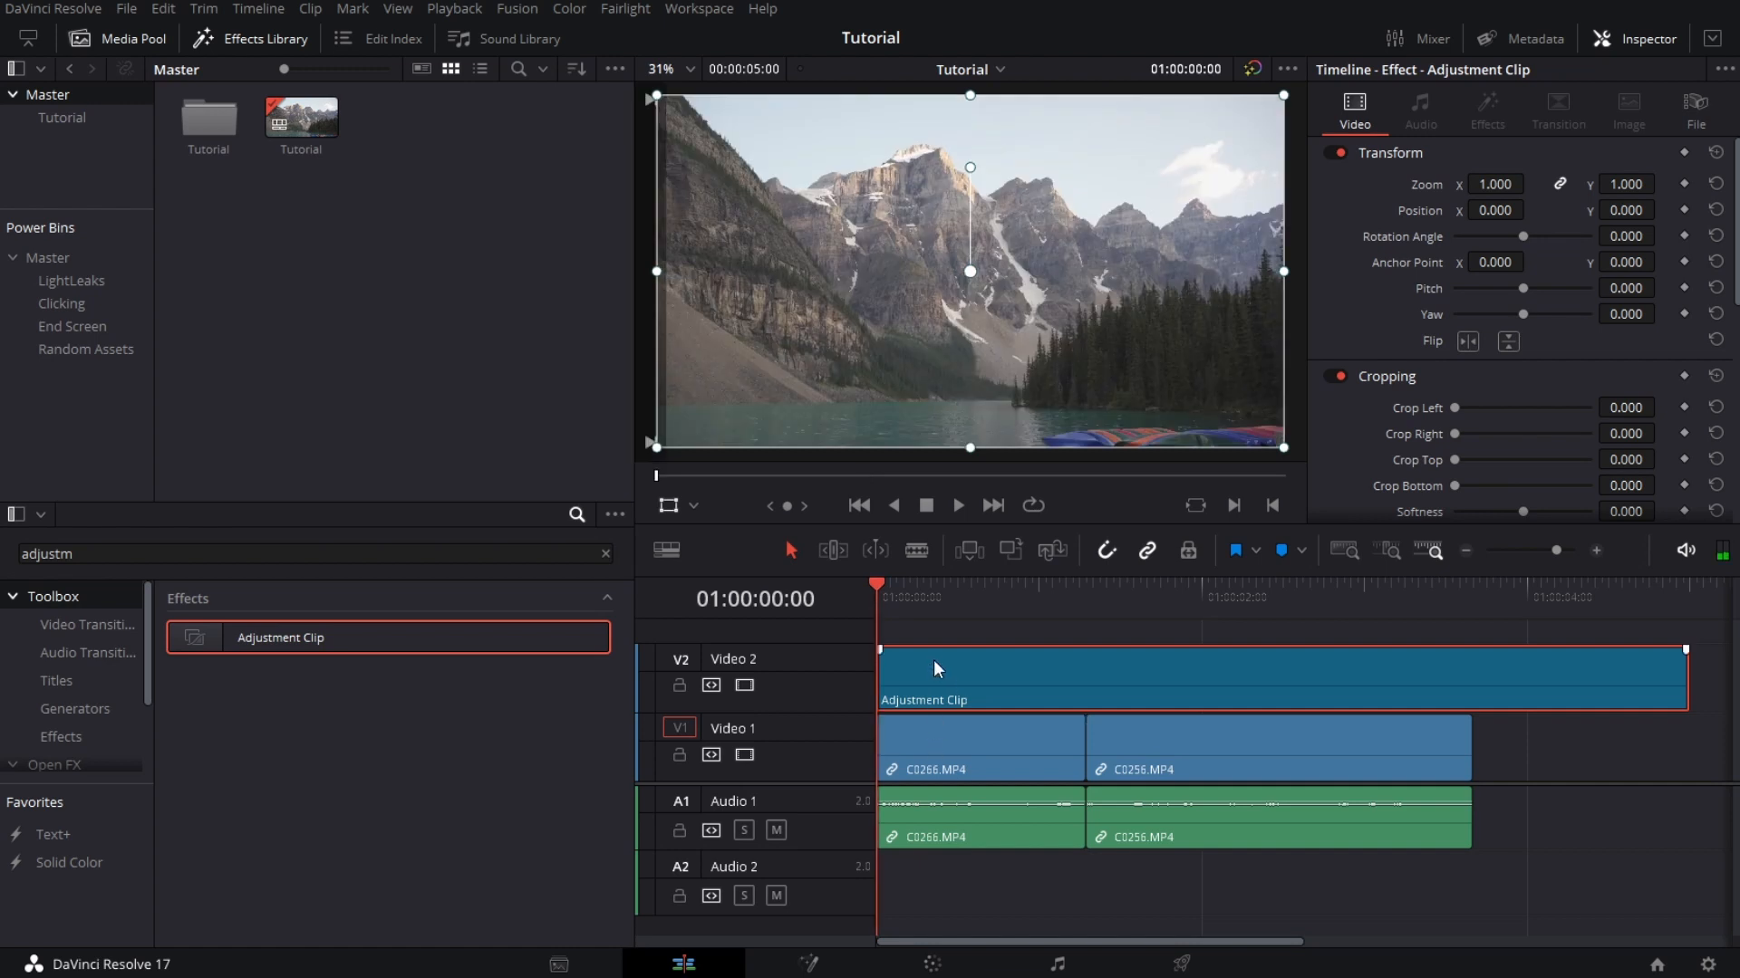
- Examine the separate Transform settings of C0266.MP4 and C0256.MP4 on Video 1
click(1172, 746)
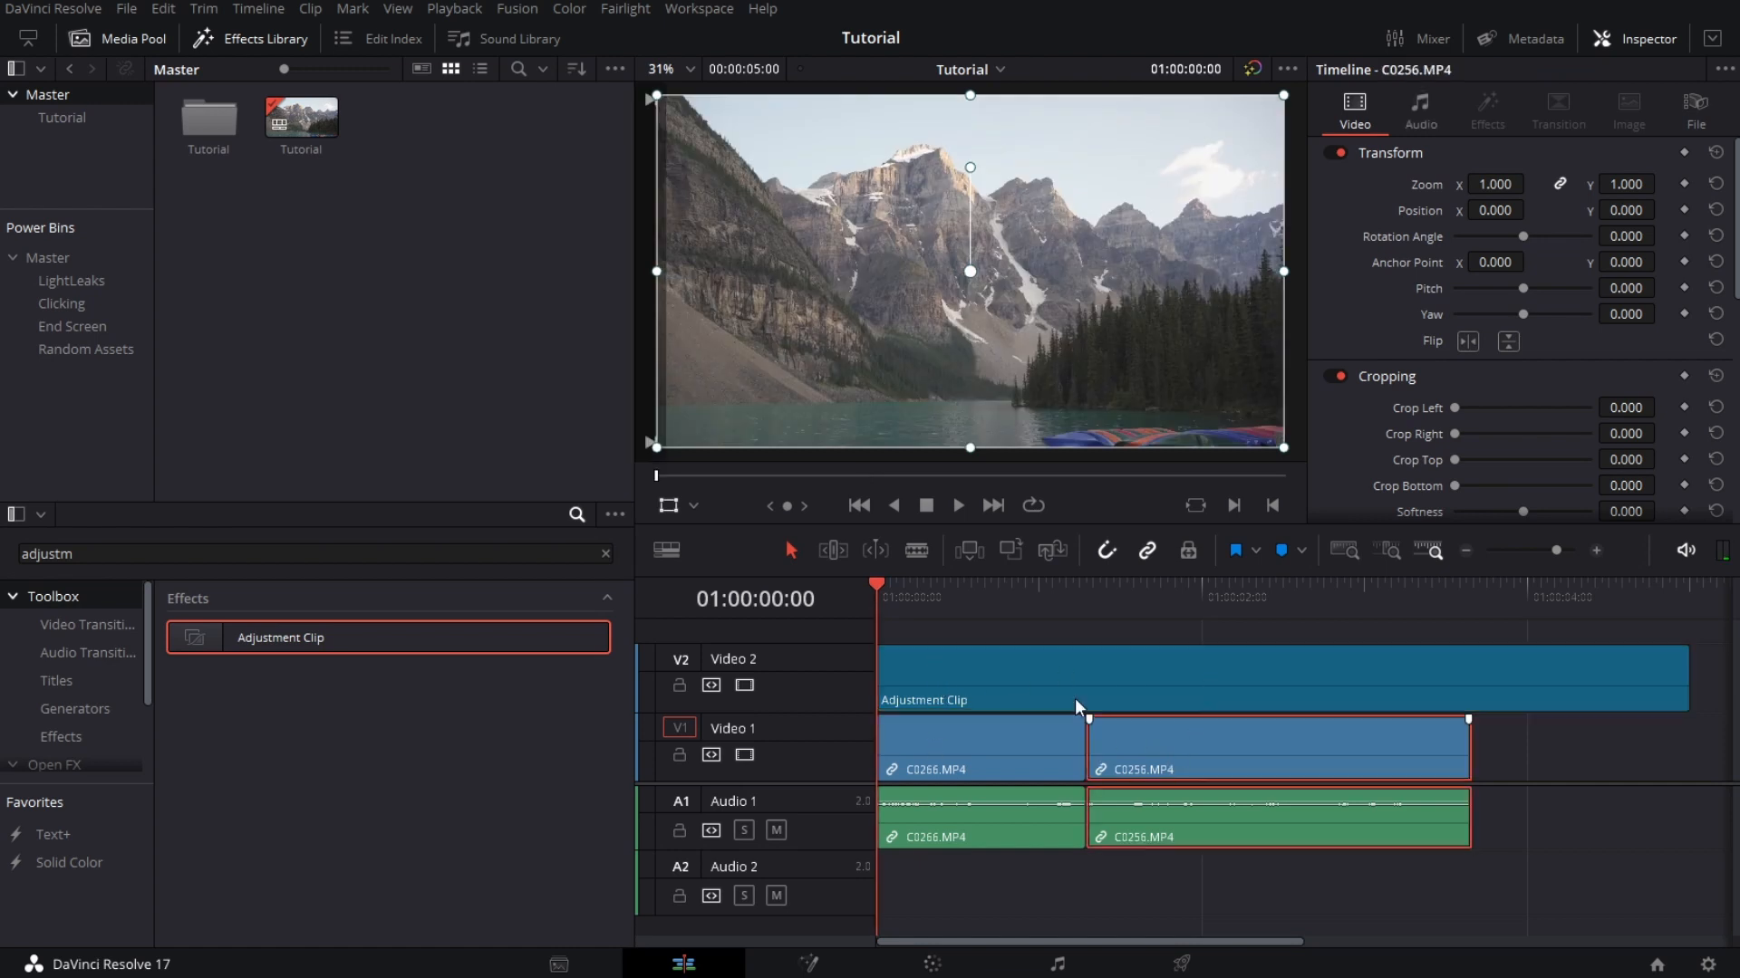
click(1019, 595)
click(995, 735)
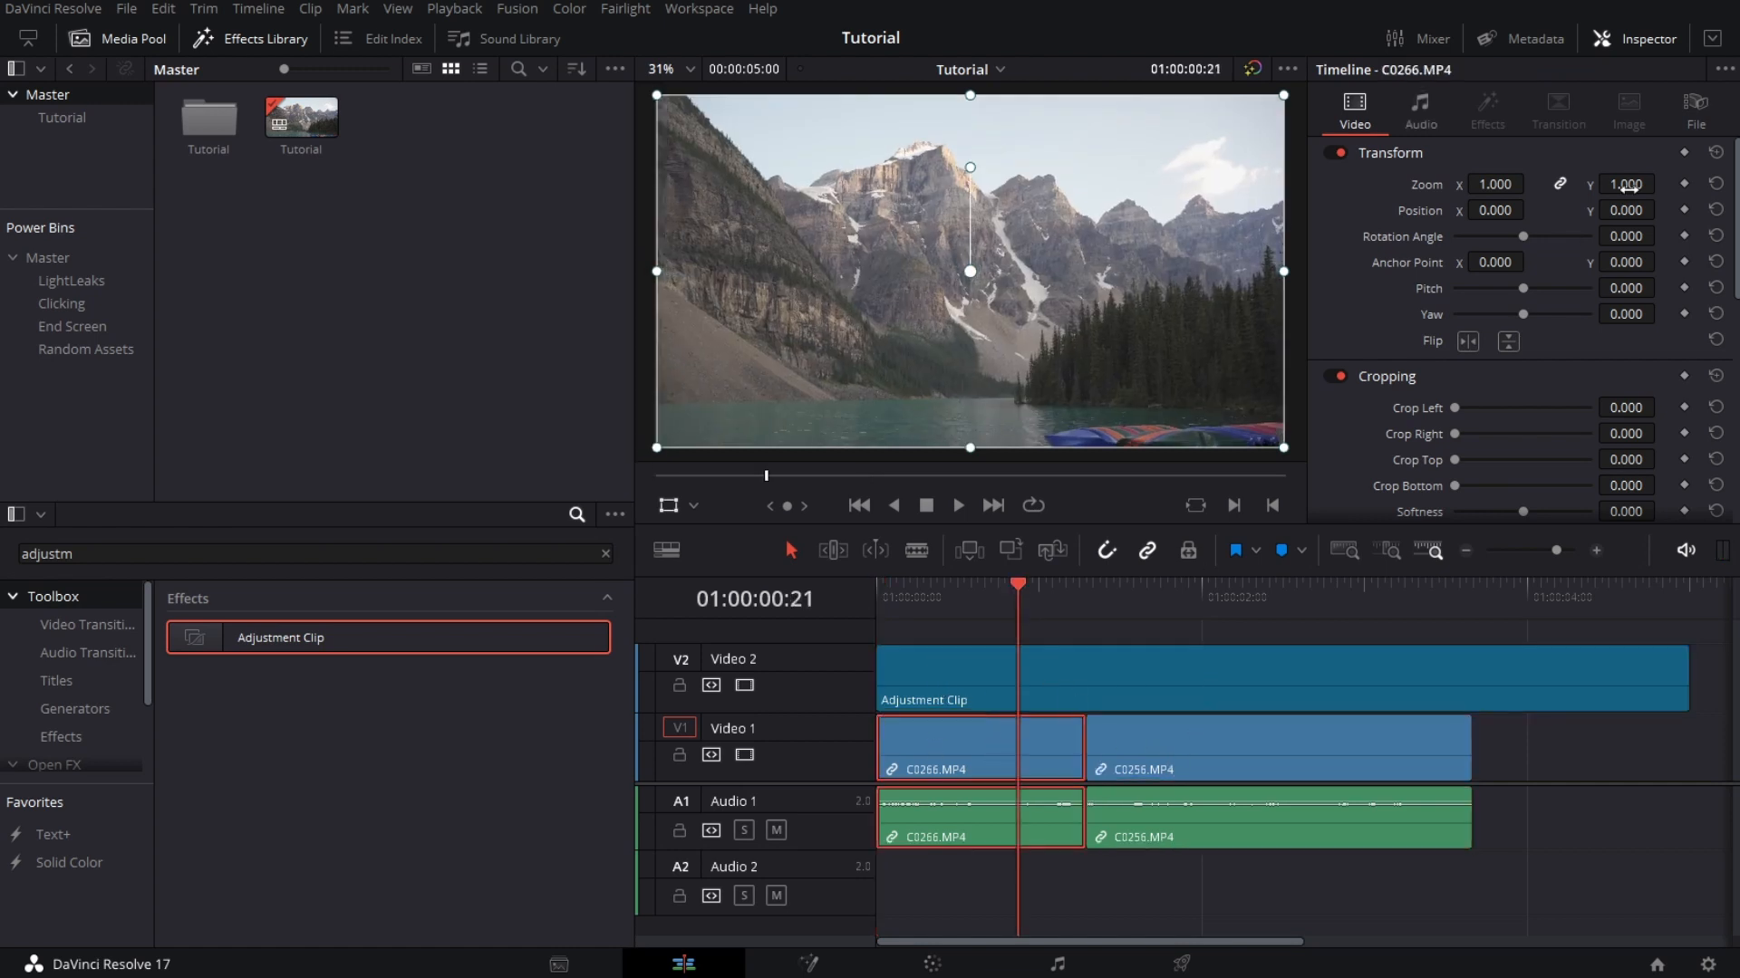
click(1158, 737)
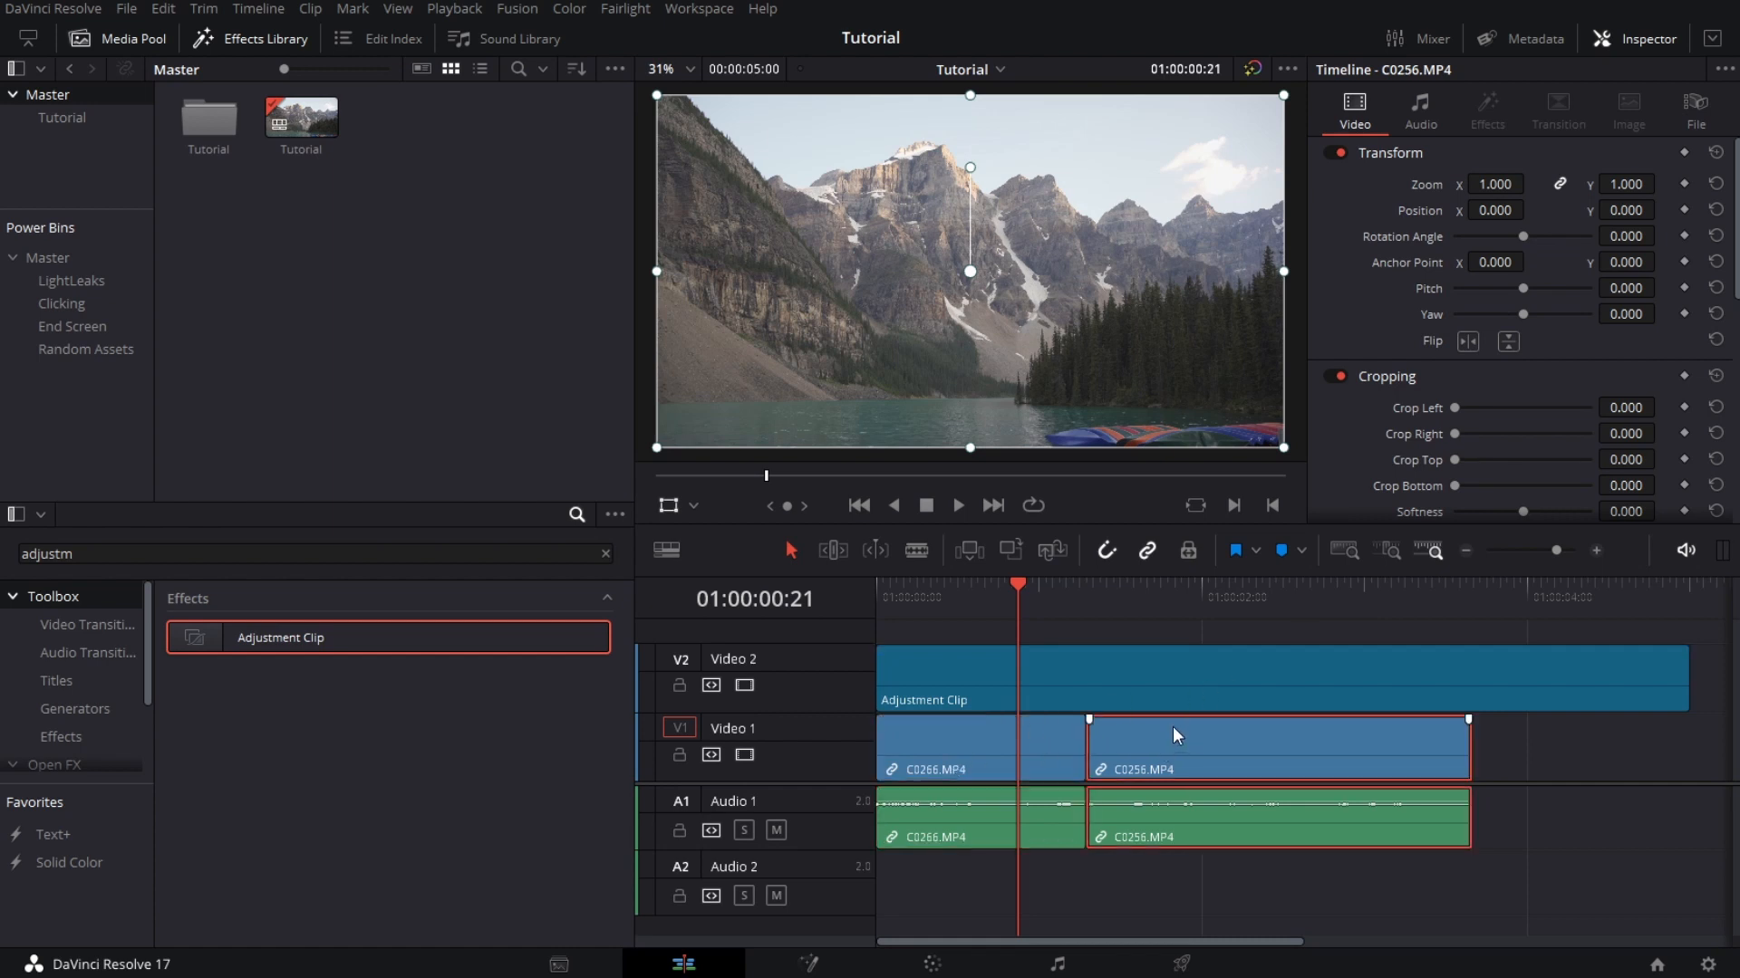
drag(1012, 587, 872, 589)
- Keyframe the adjustment clip's zoom from 1.000 at the timeline start to 1.340 at 01:00:03:16
click(948, 659)
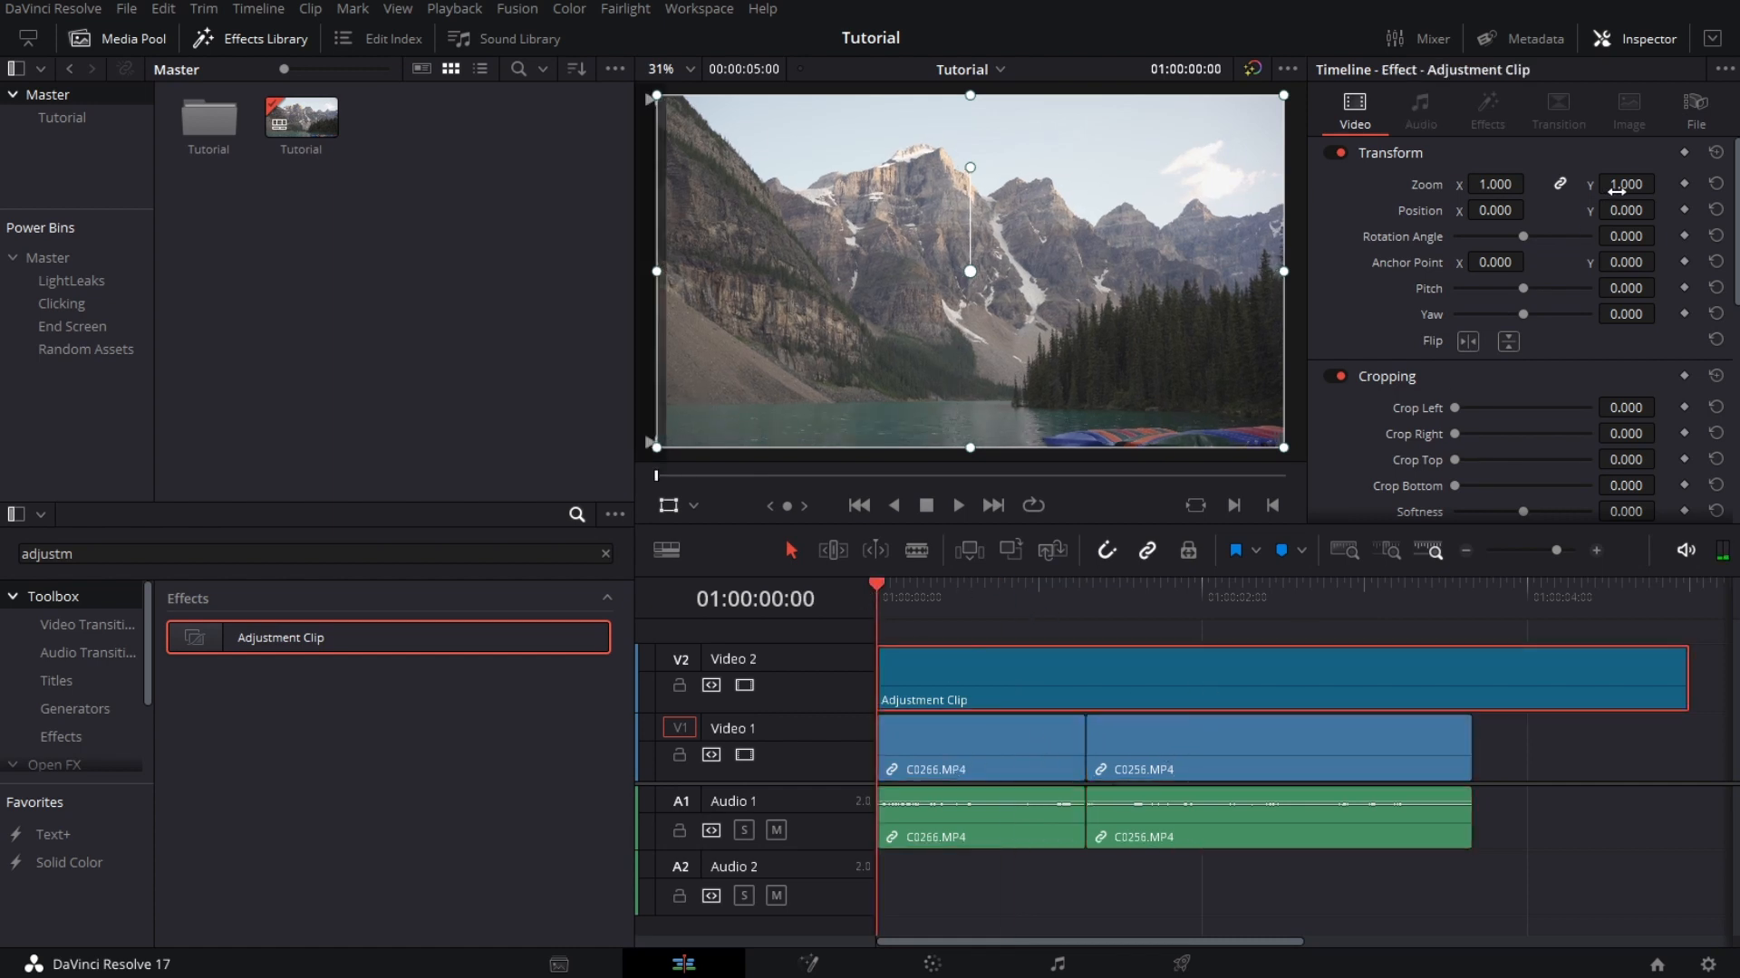
click(1683, 184)
drag(1450, 595, 1472, 595)
drag(1649, 184, 1717, 184)
- Play back the zoom across both clips from the timeline start, and return to the beginning
click(877, 594)
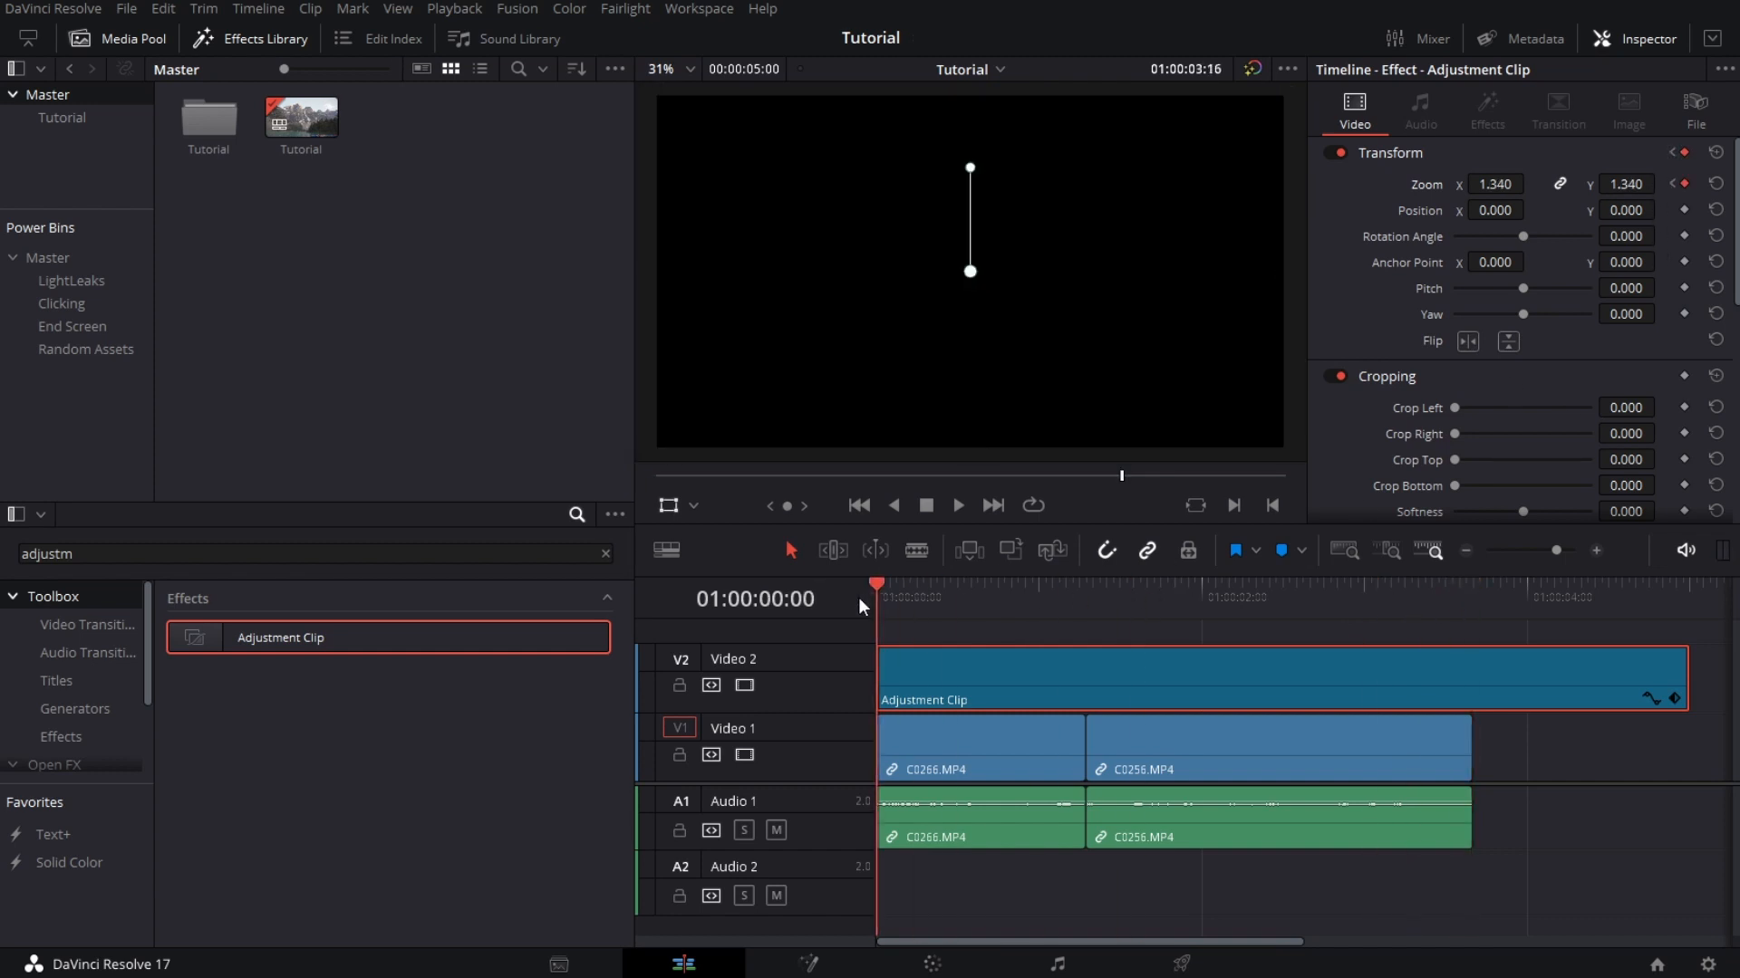
key(space)
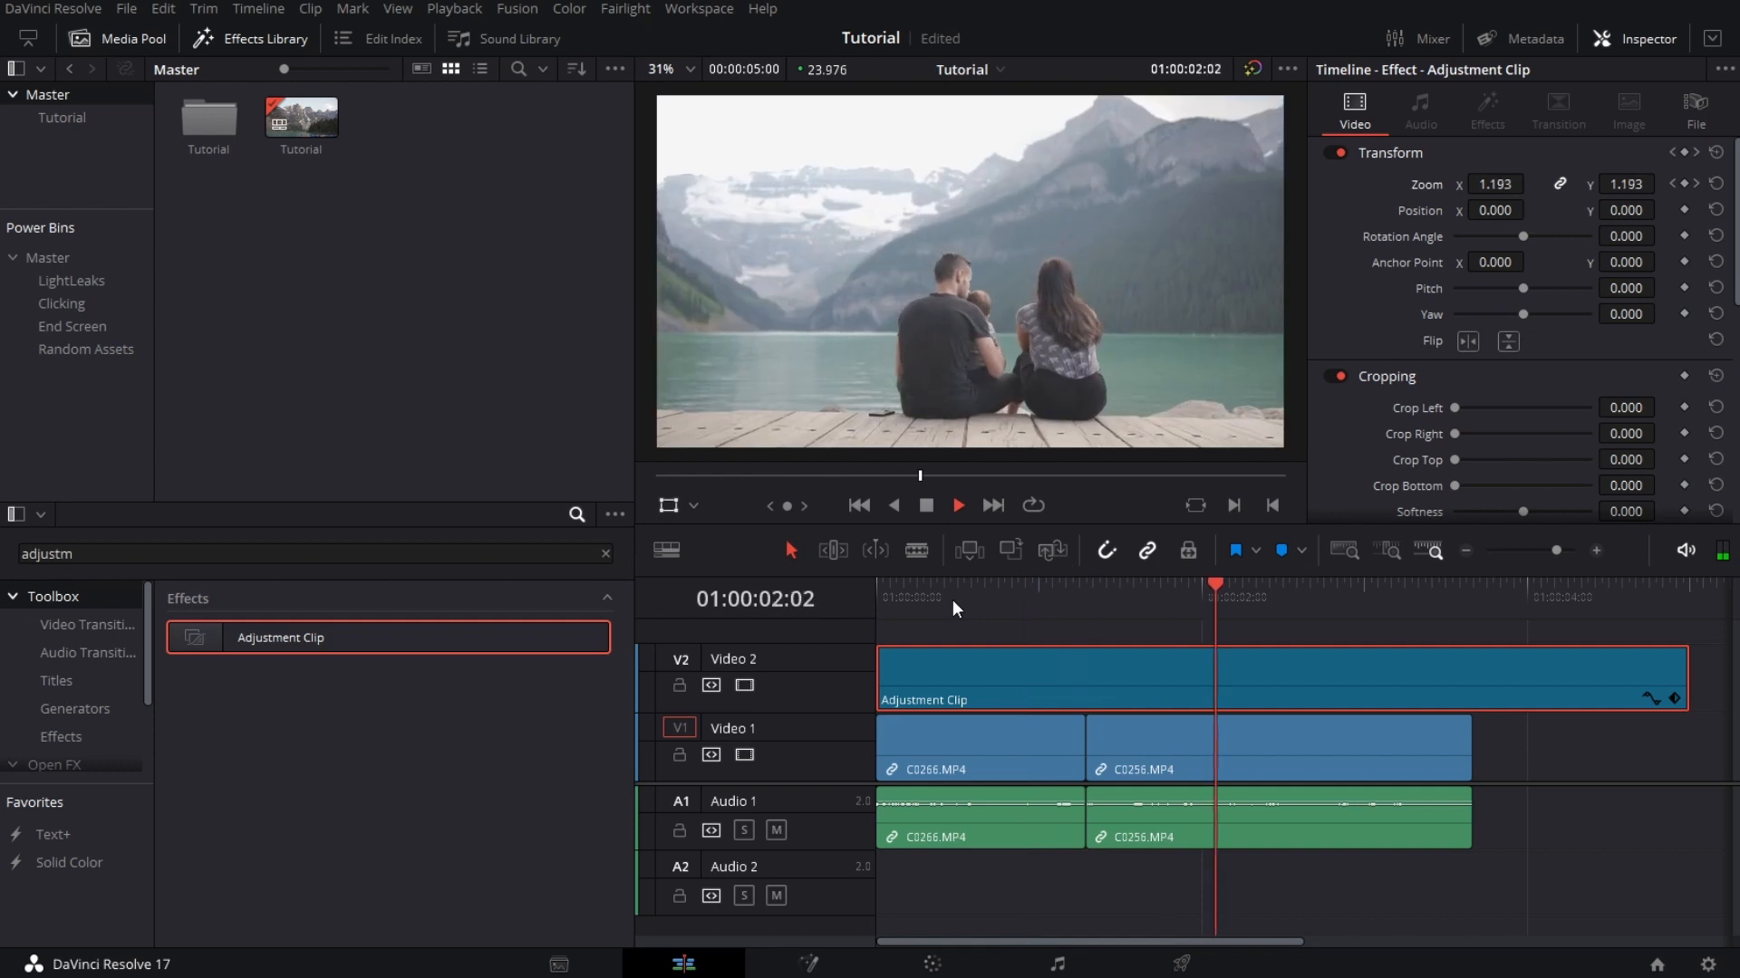
key(space)
key(Home)
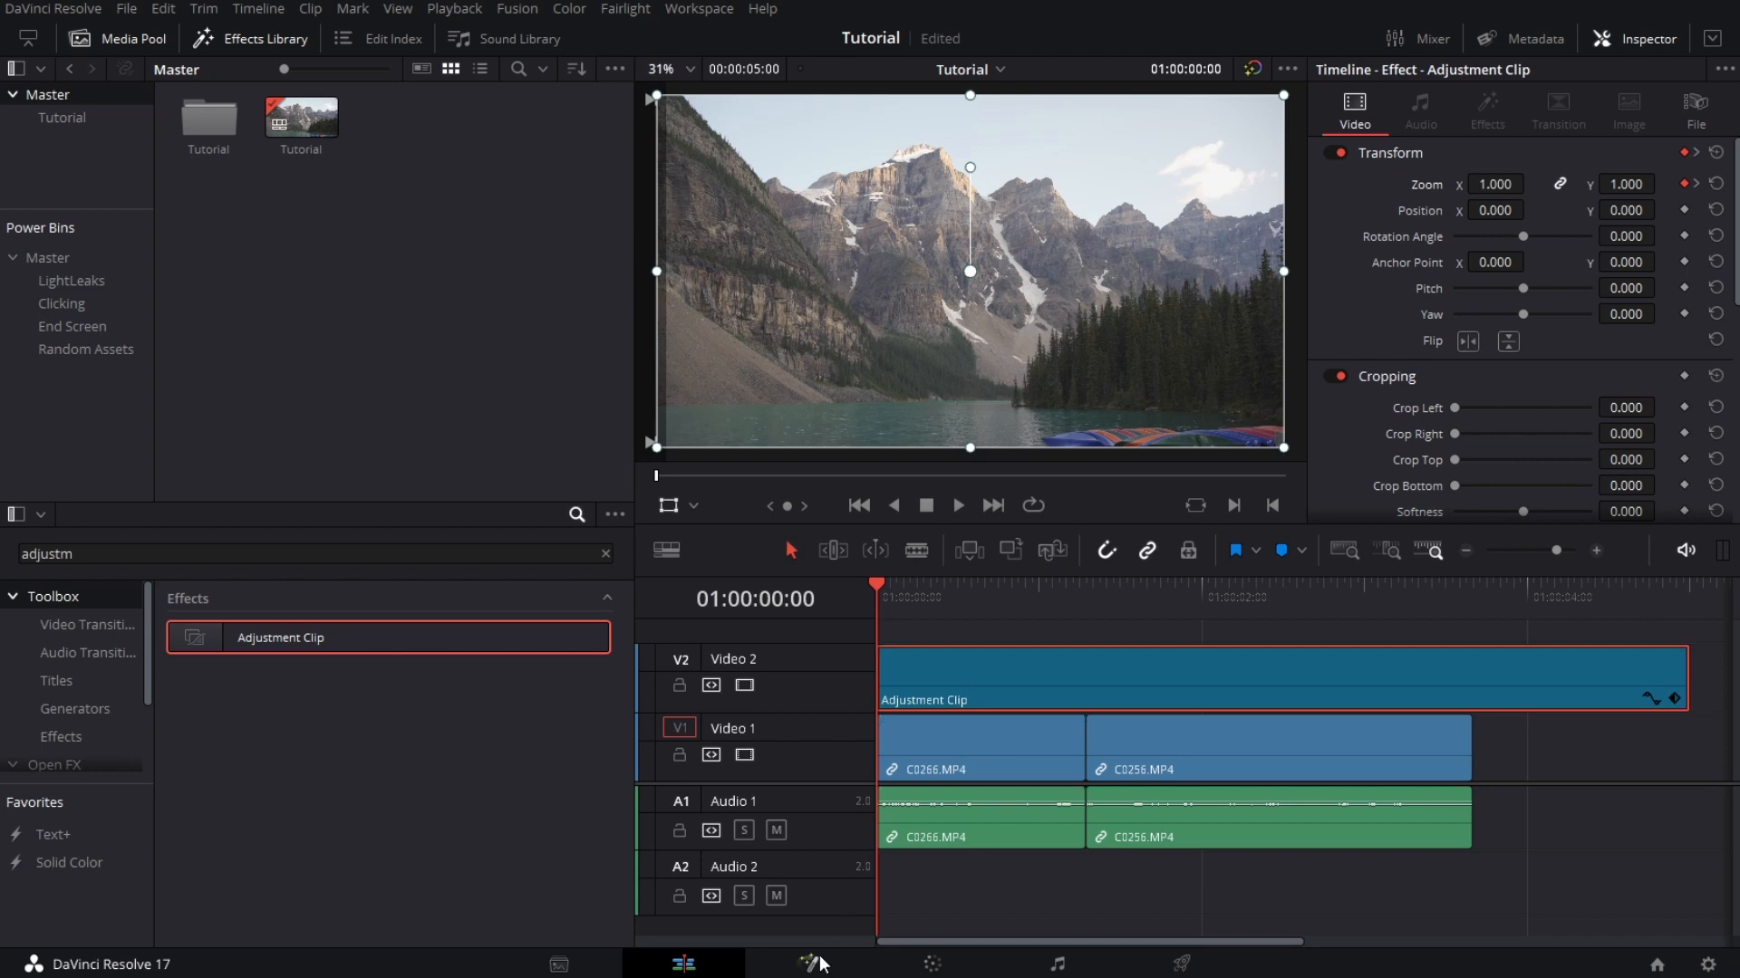
- Split the adjustment clip at 01:00:01:07, directly above the cut between C0266.MP4 and C0256.MP4
click(966, 741)
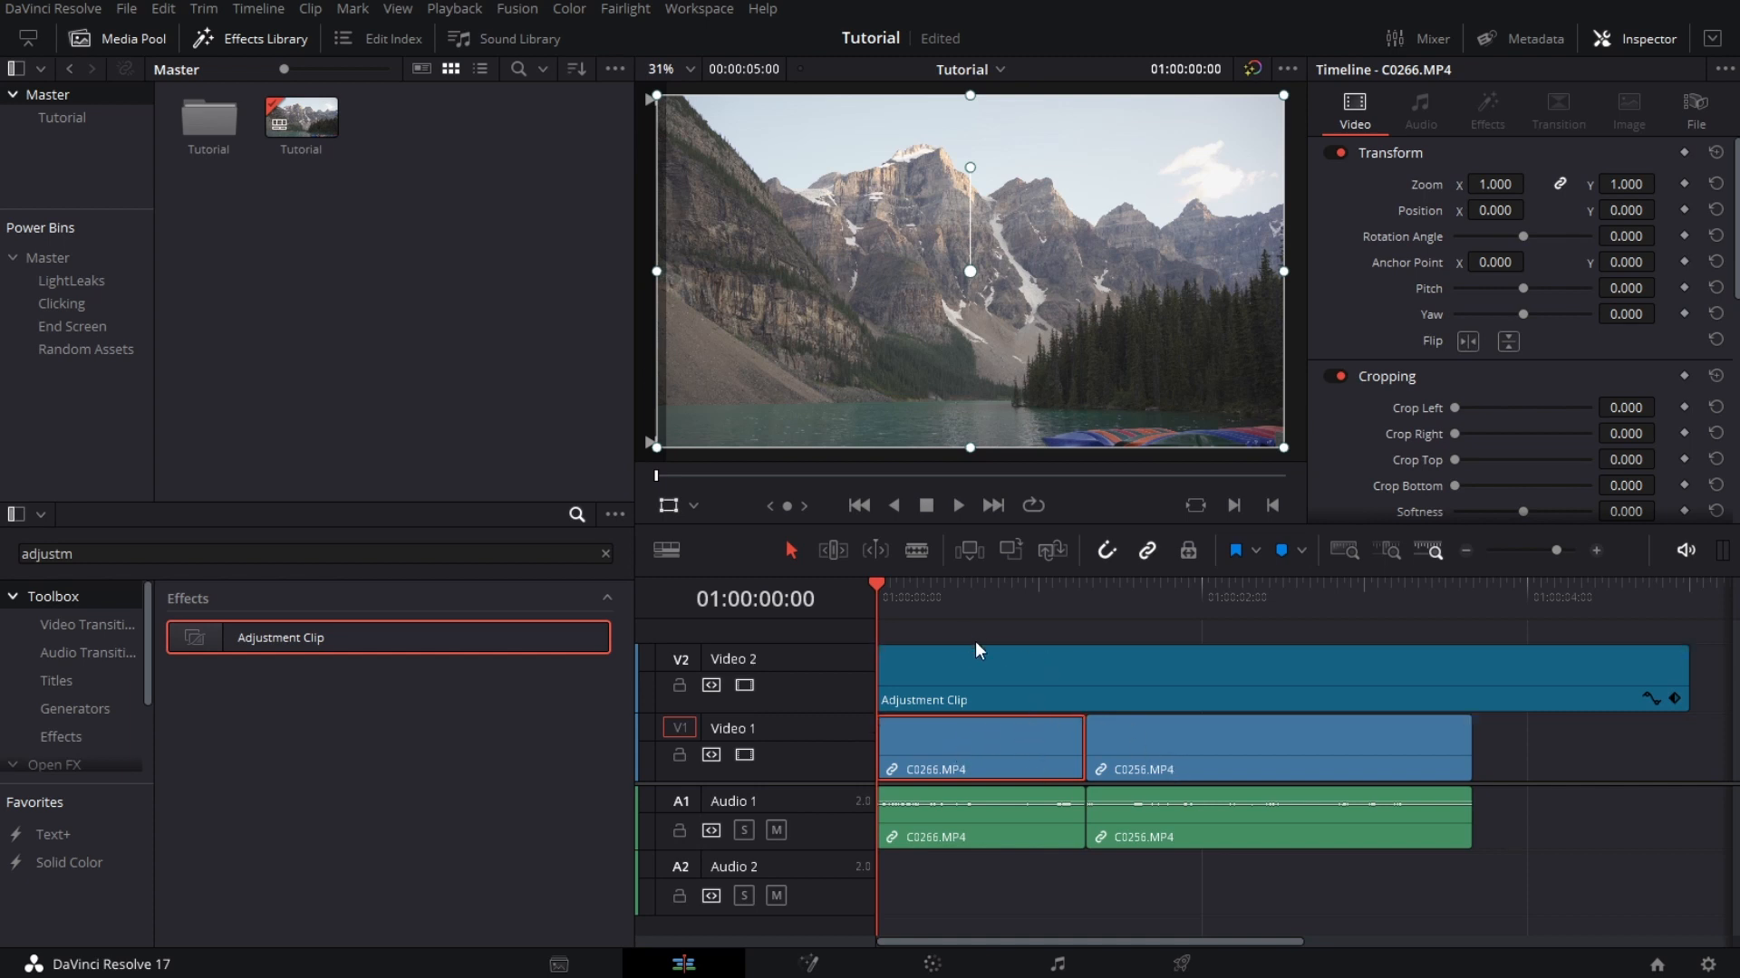
key(b)
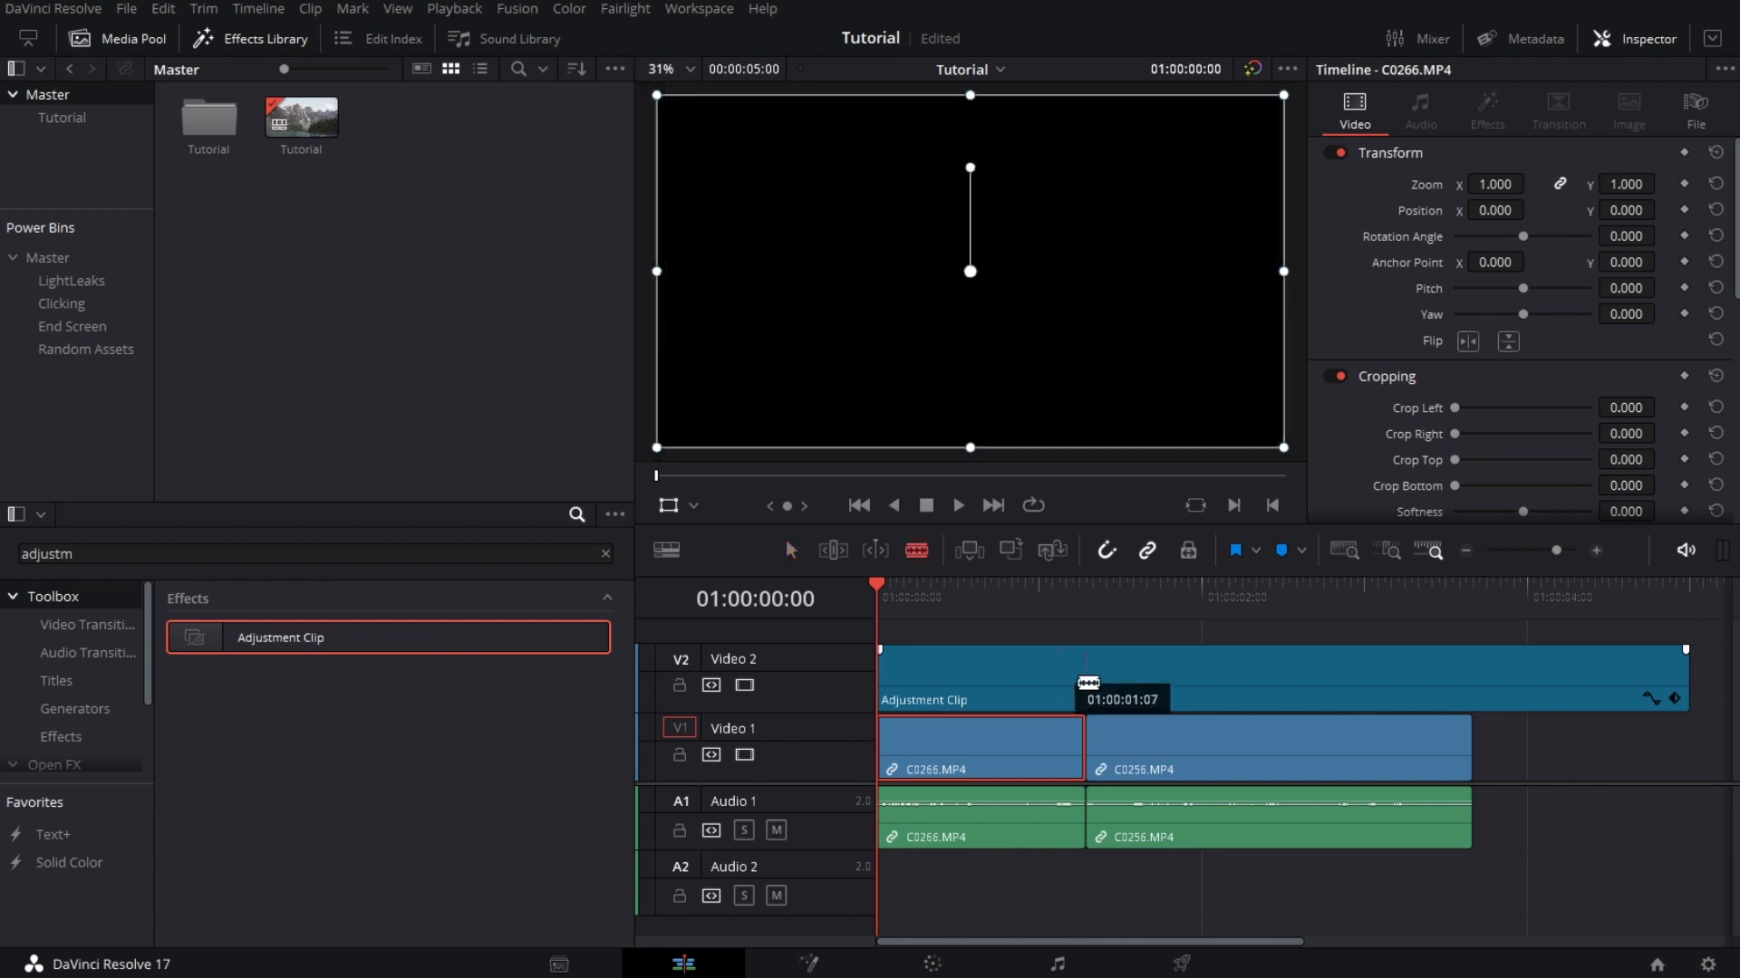
click(1087, 681)
key(a)
click(991, 686)
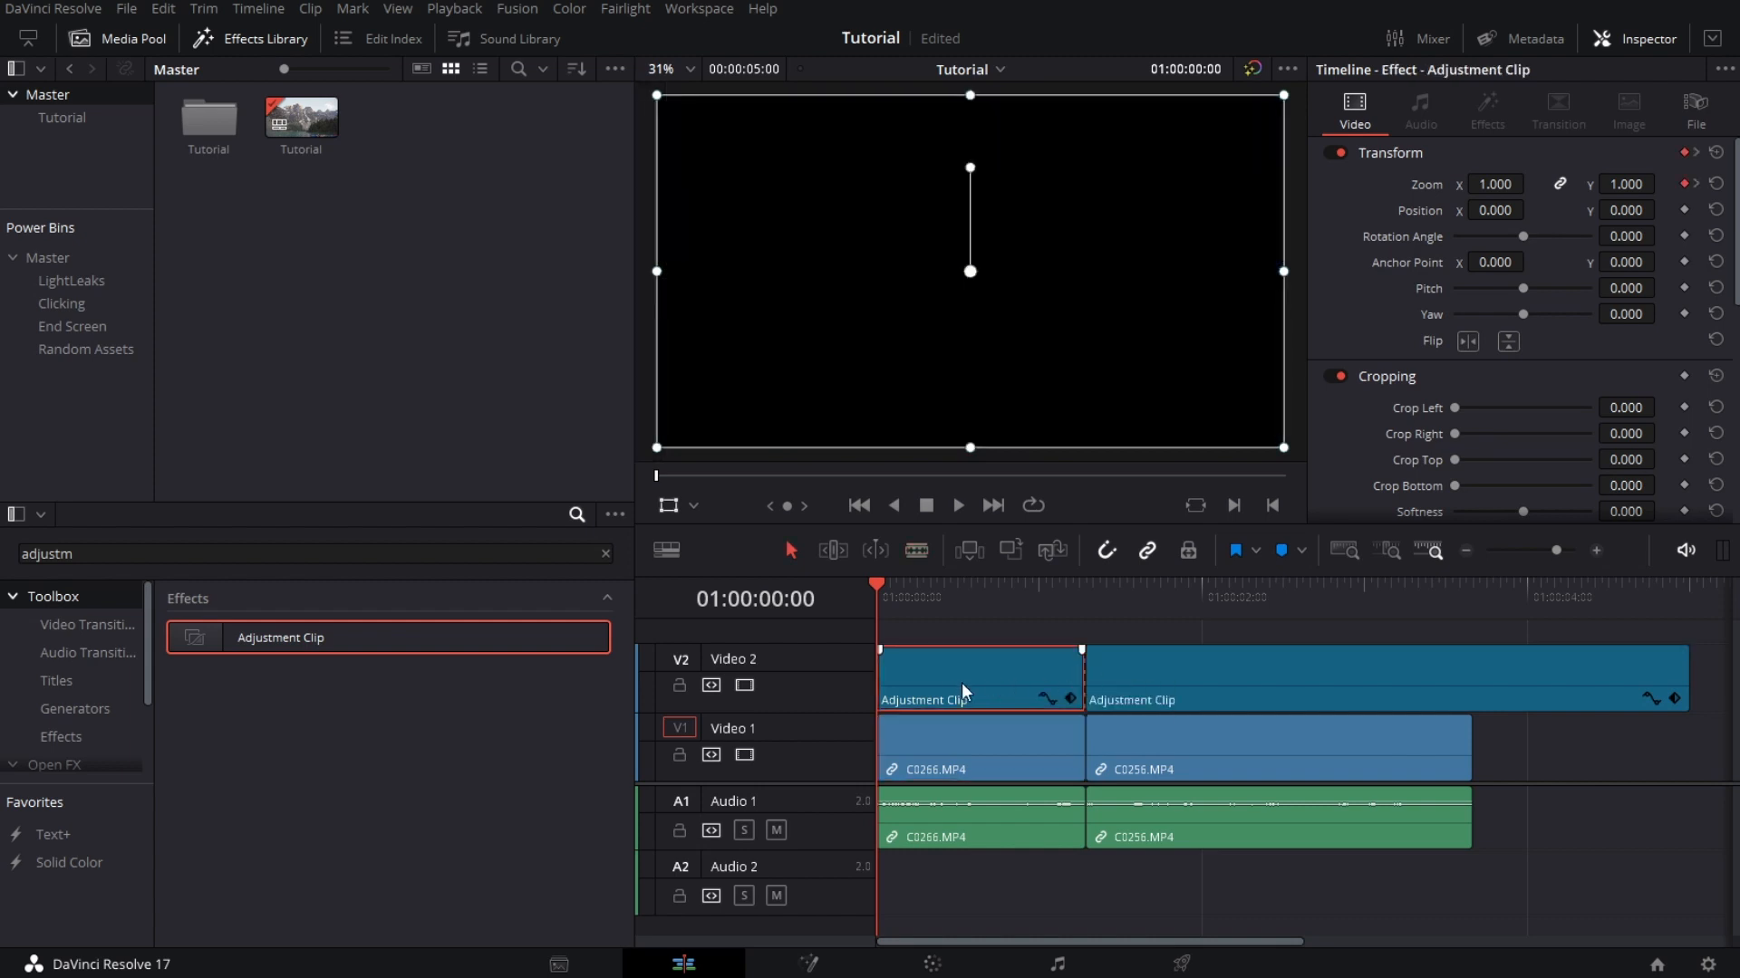
- Copy the first adjustment clip segment onto Video 2 at the start of C0256.MP4 and check the frame at 01:00:01:10
drag(962, 689, 1169, 691)
drag(1135, 595, 1105, 607)
click(1149, 738)
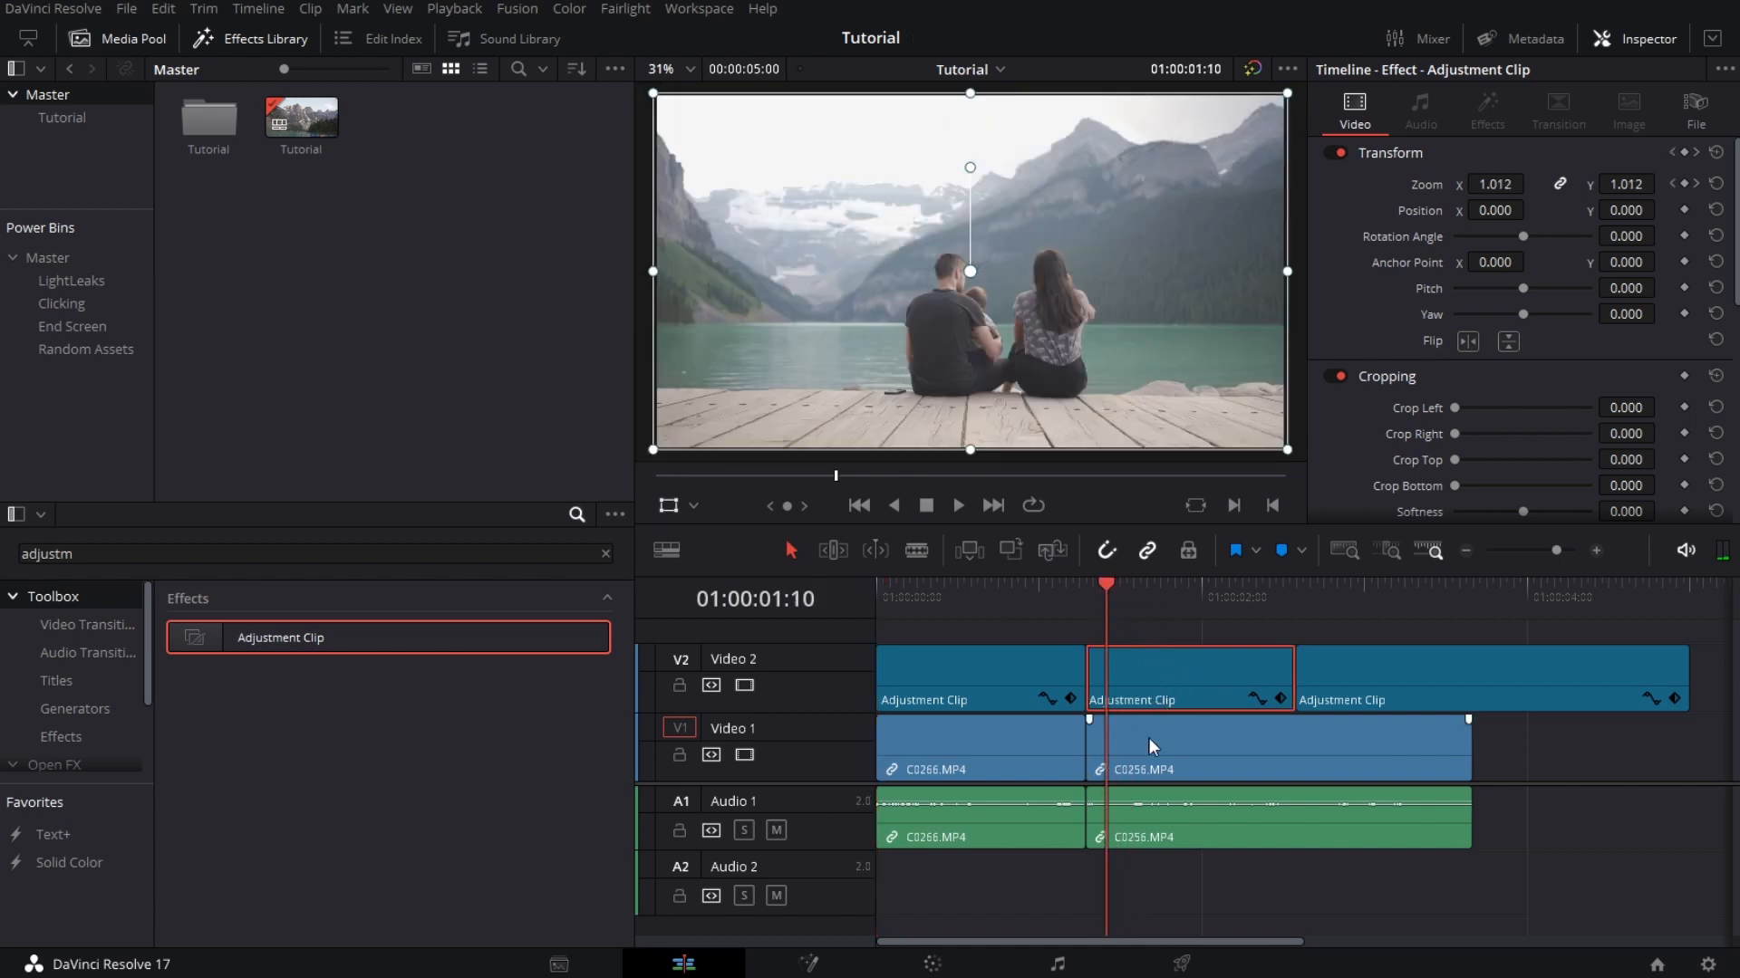